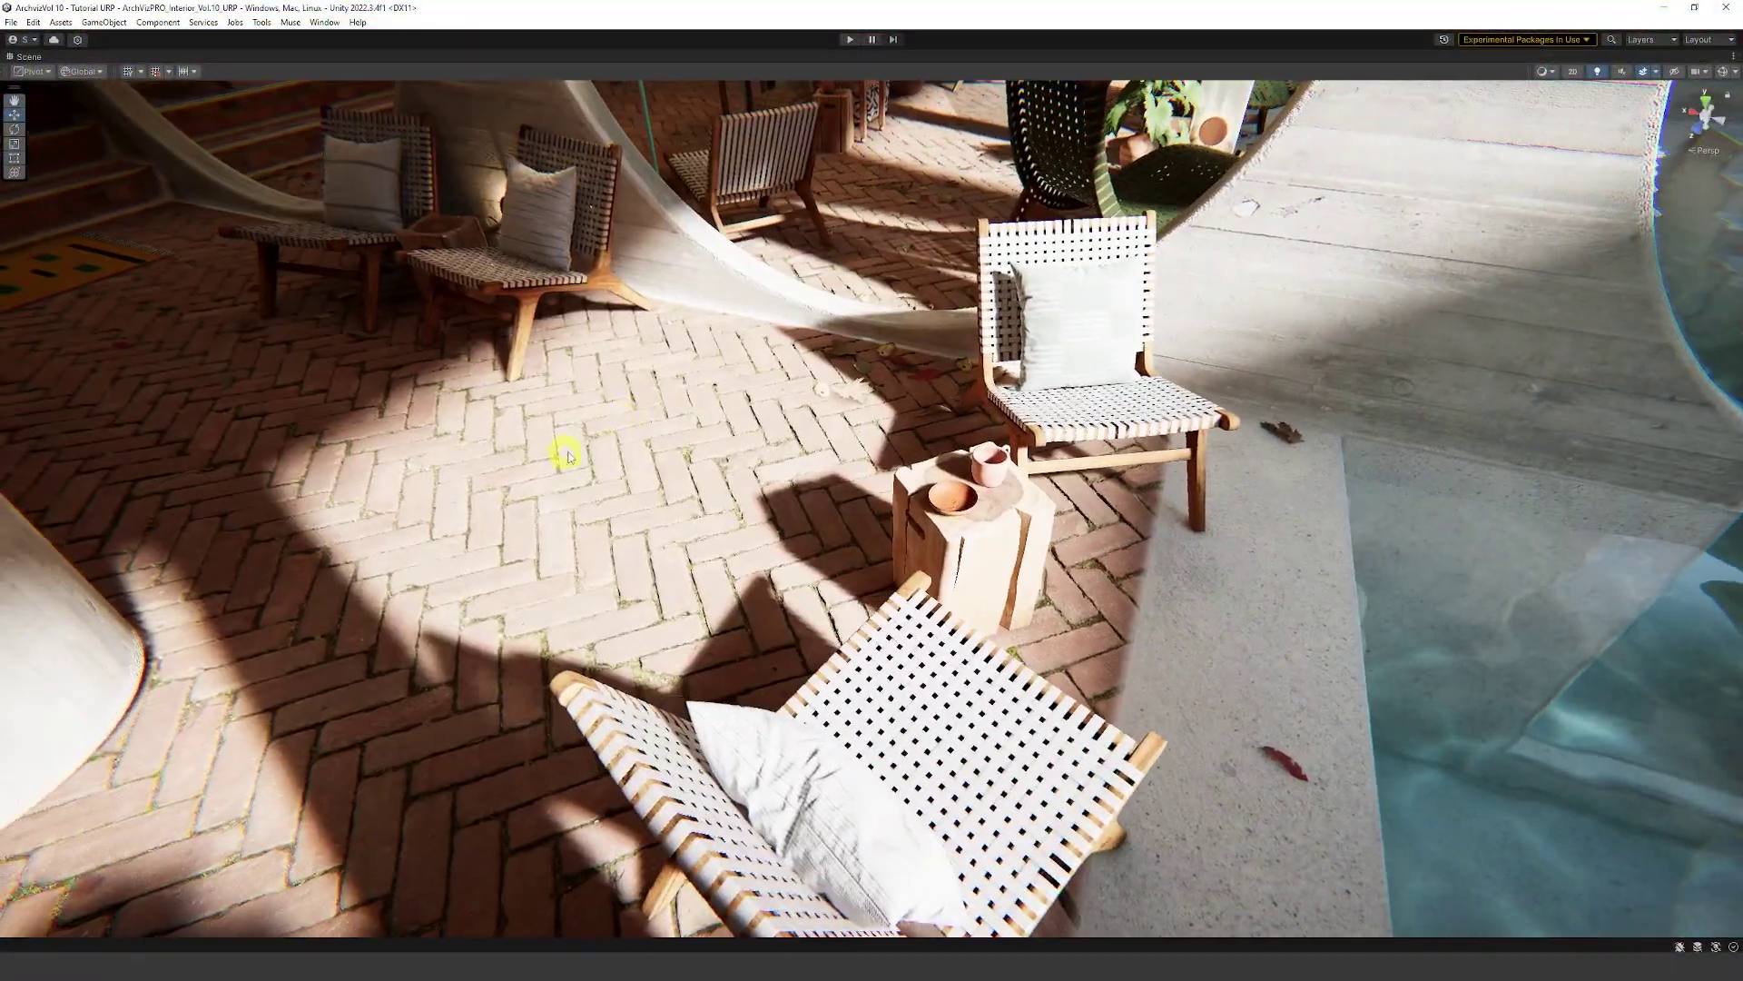
# - Fly the scene camera around the patio and zoom in
pyautogui.moveTo(566, 454); pyautogui.dragTo(478, 452, button='right')
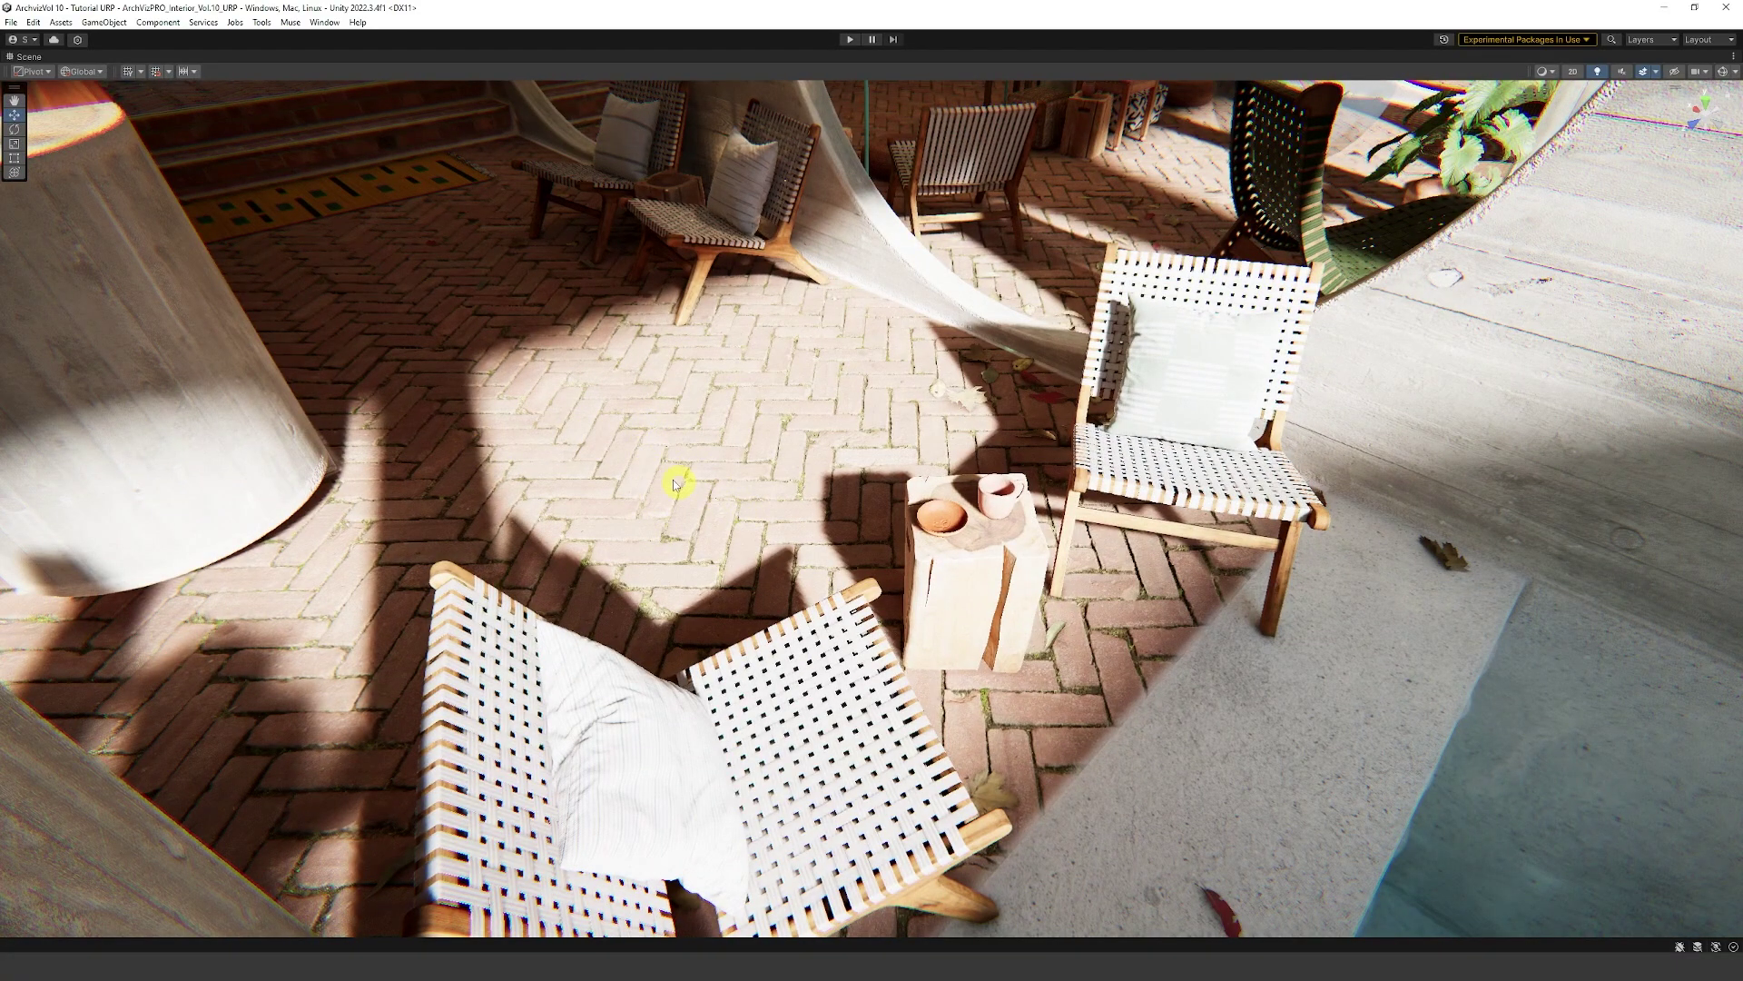
pyautogui.scroll(5, 723, 531)
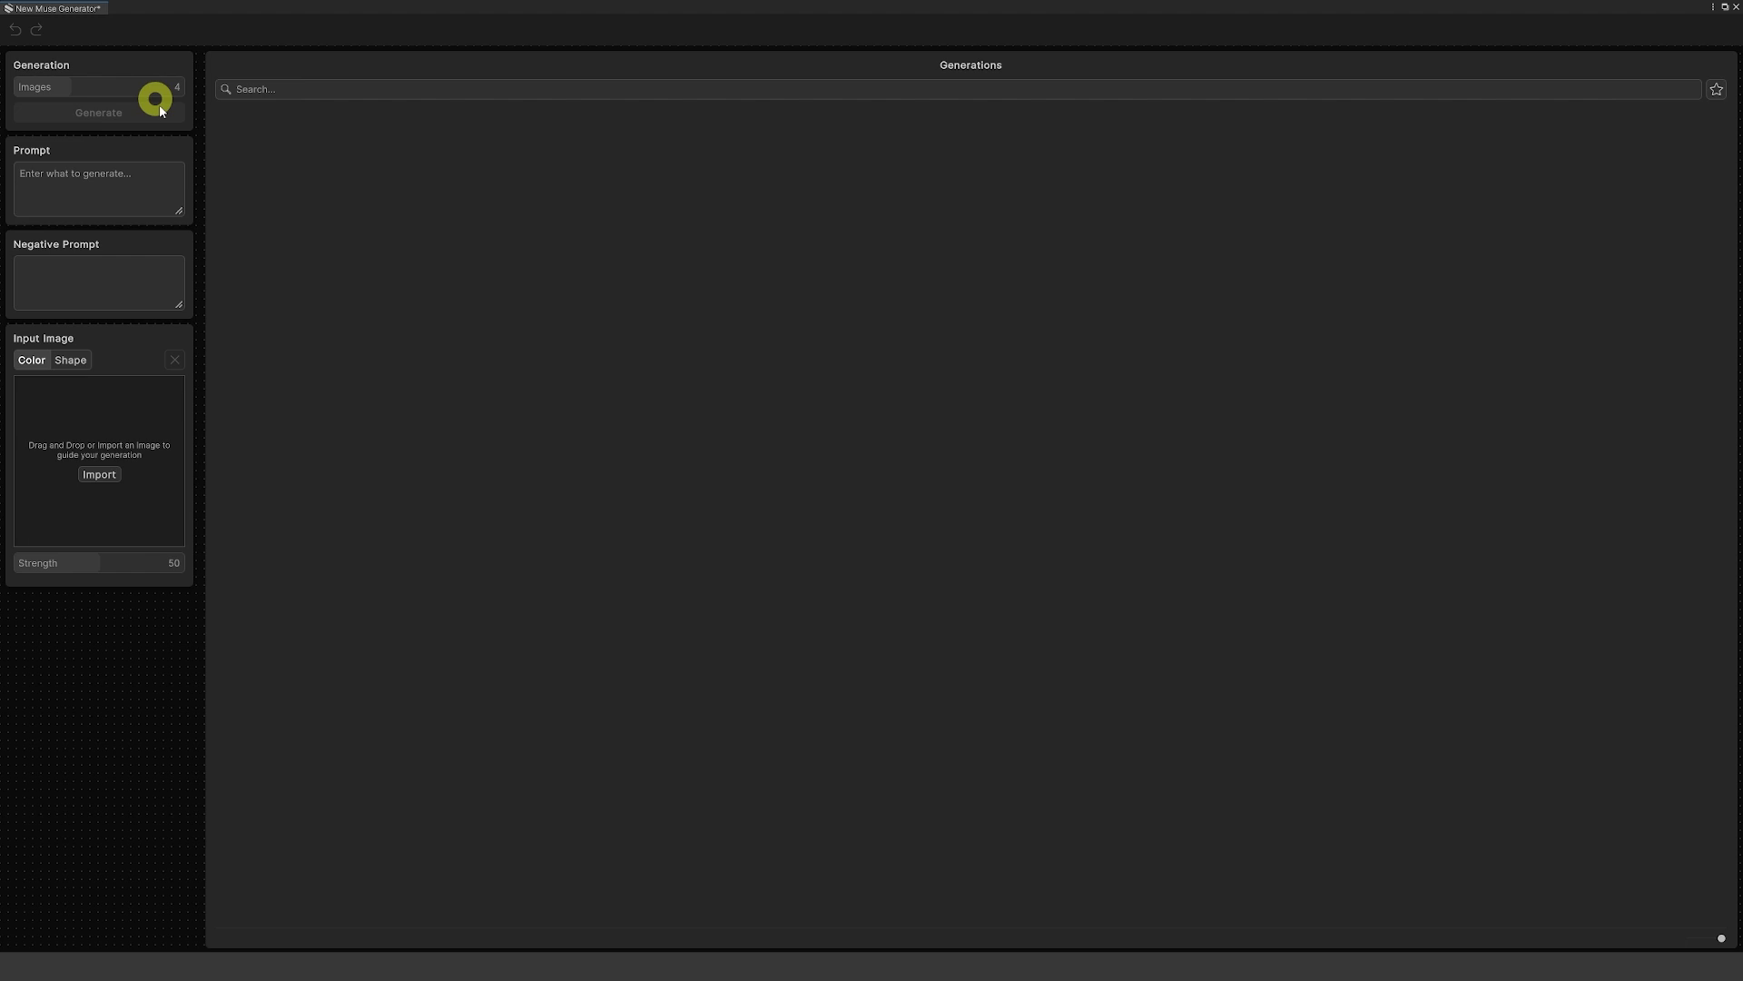
# - Generate tiles from 'black tiles', 'blue tiles' and 'solid blue tiles' with negative prompt 'no white tiles'
pyautogui.click(111, 178)
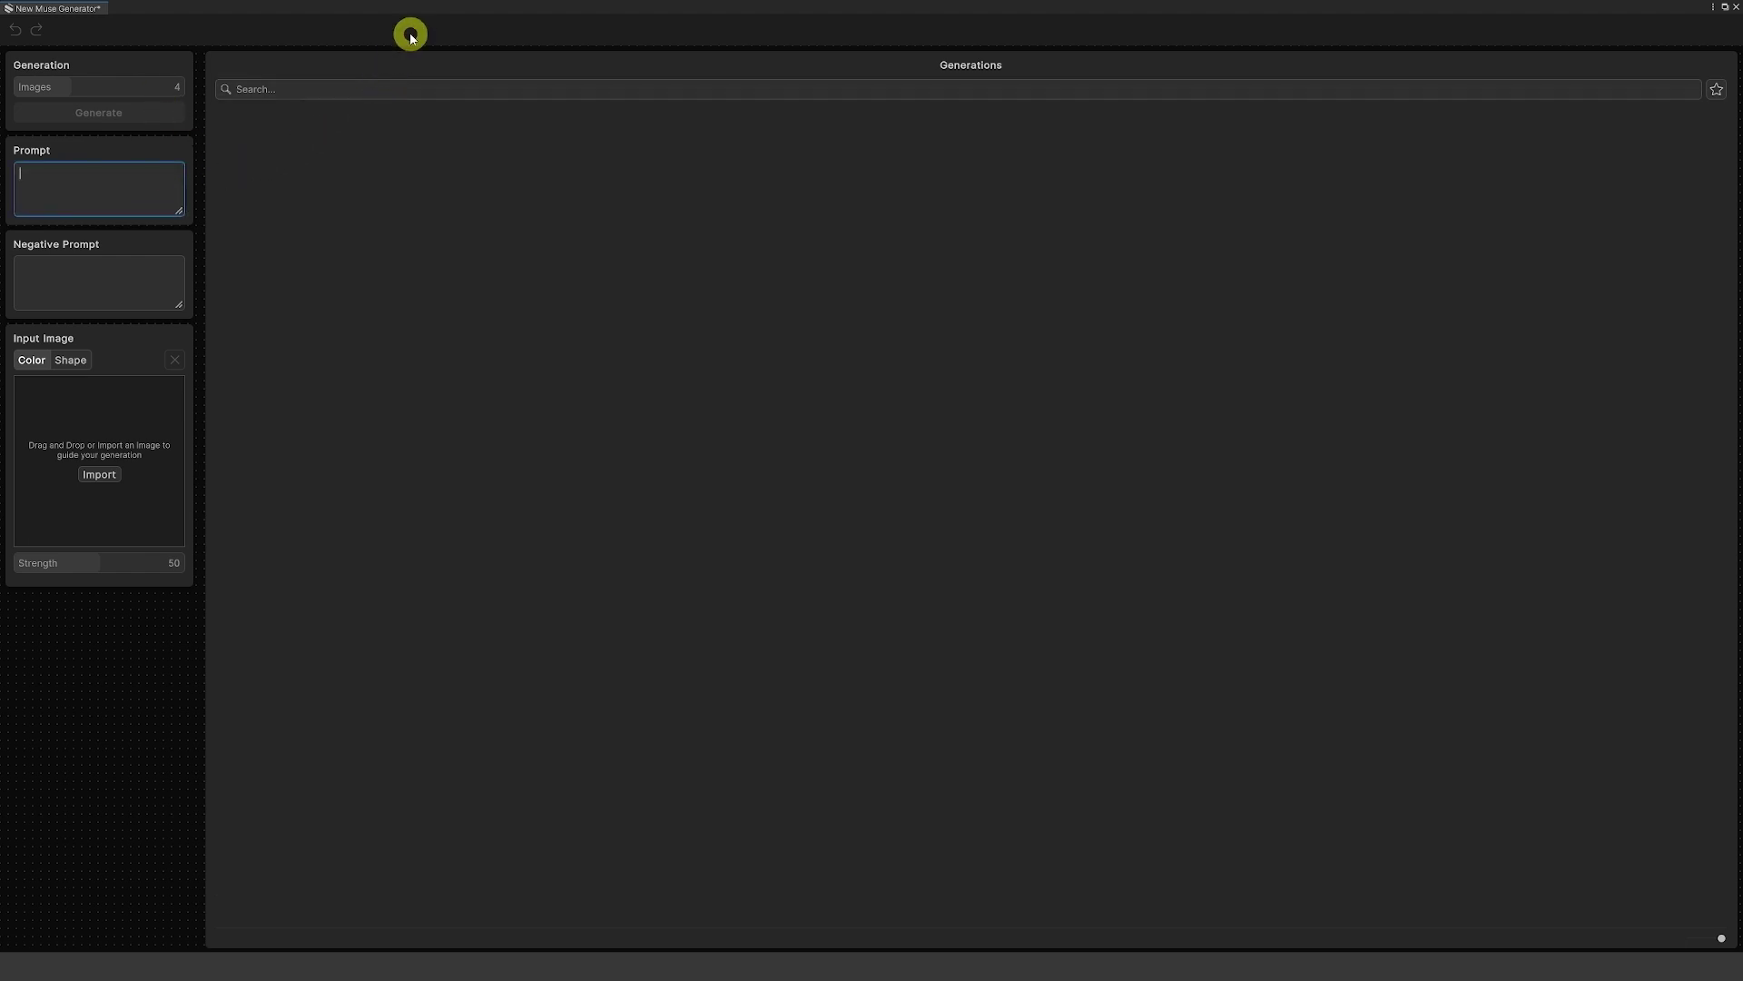
pyautogui.write('black tiles')
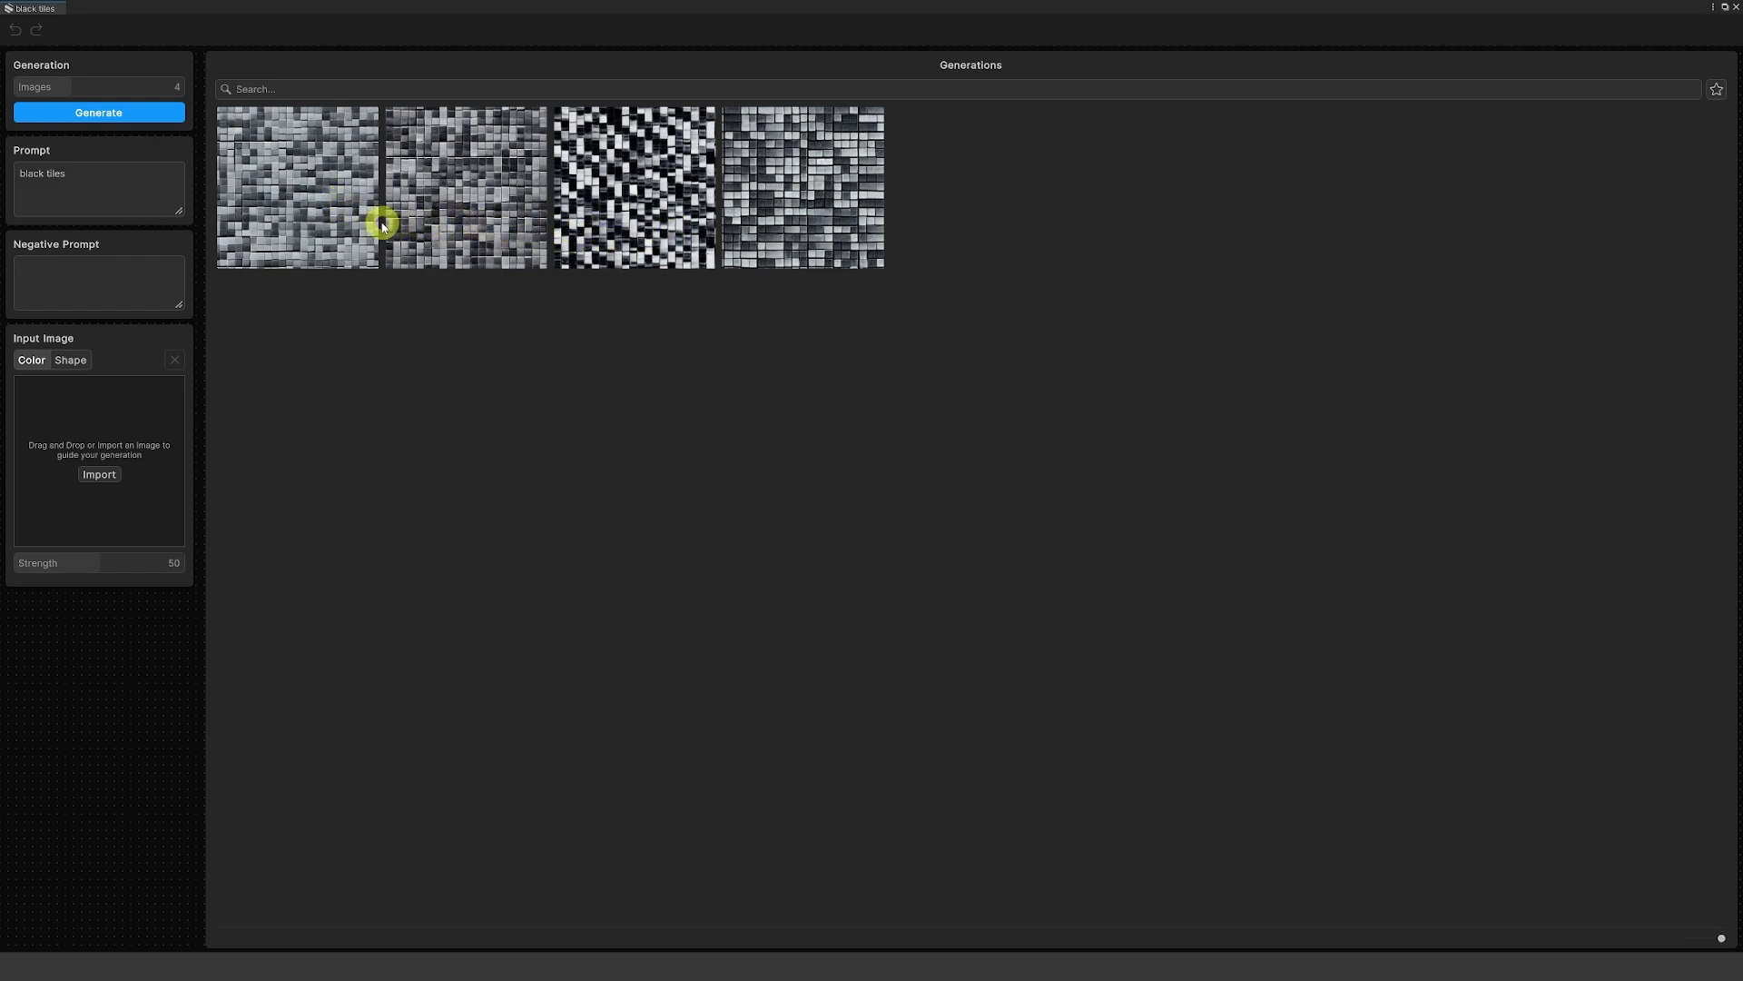
pyautogui.hotkey('shift', 'Tab')
pyautogui.press('Return')
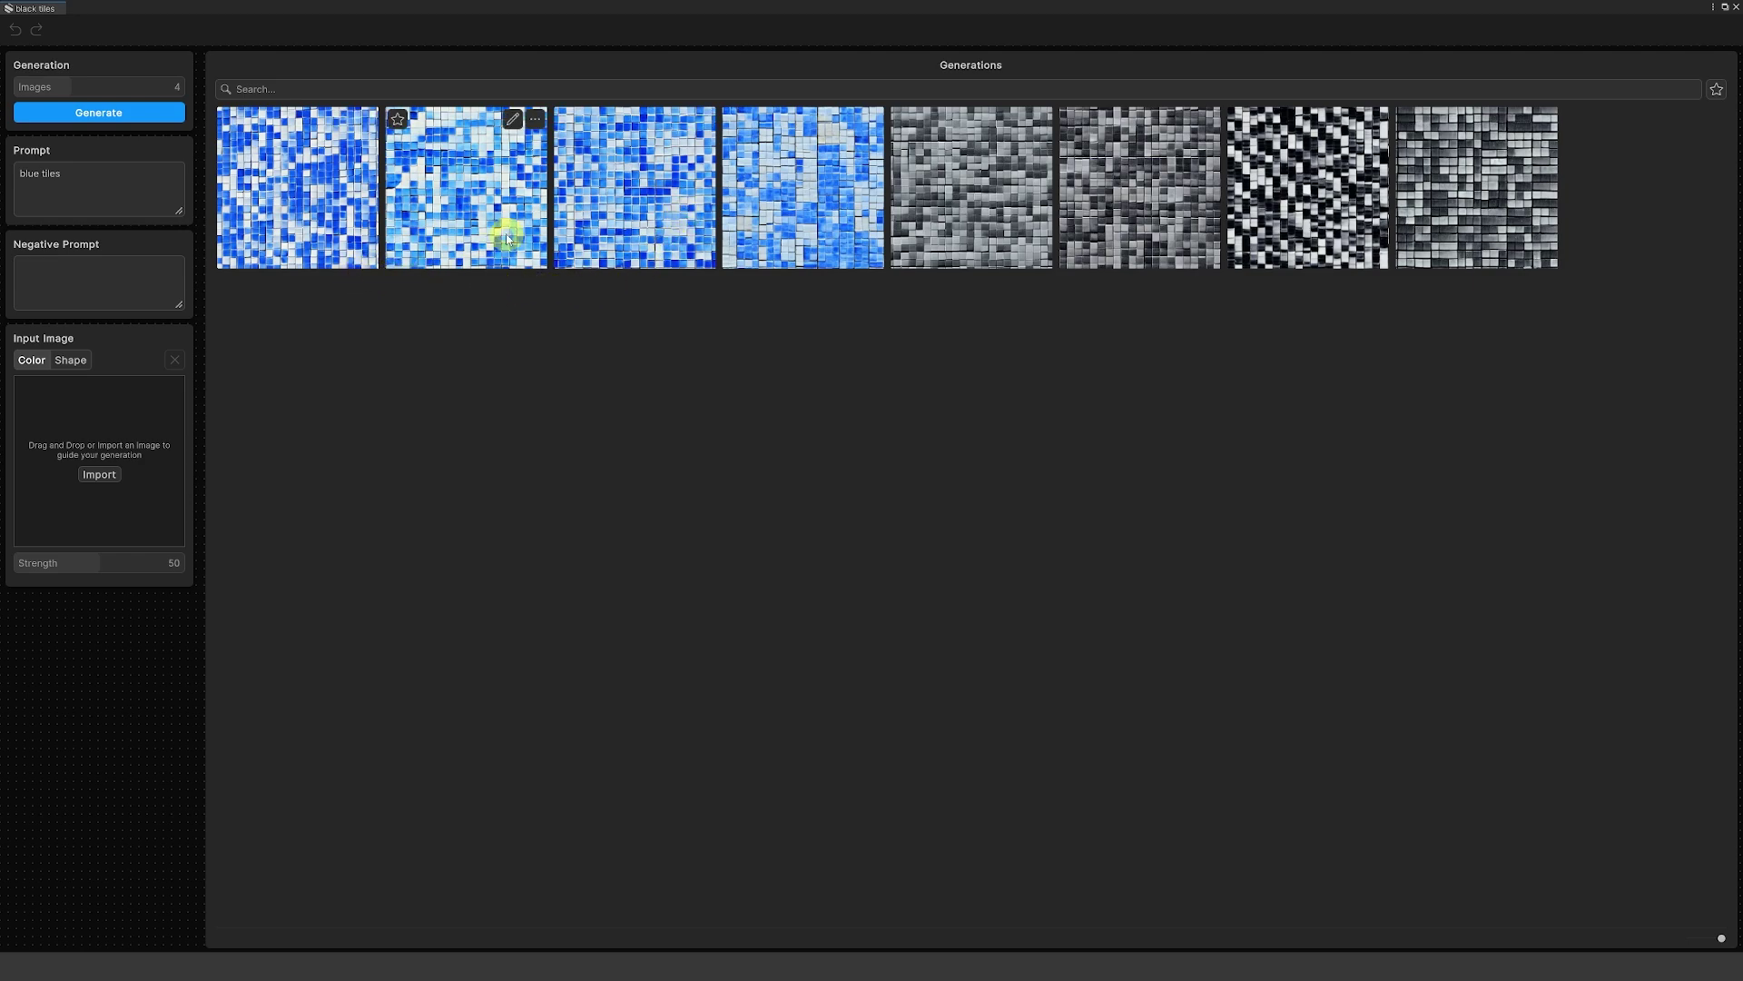
pyautogui.click(62, 173)
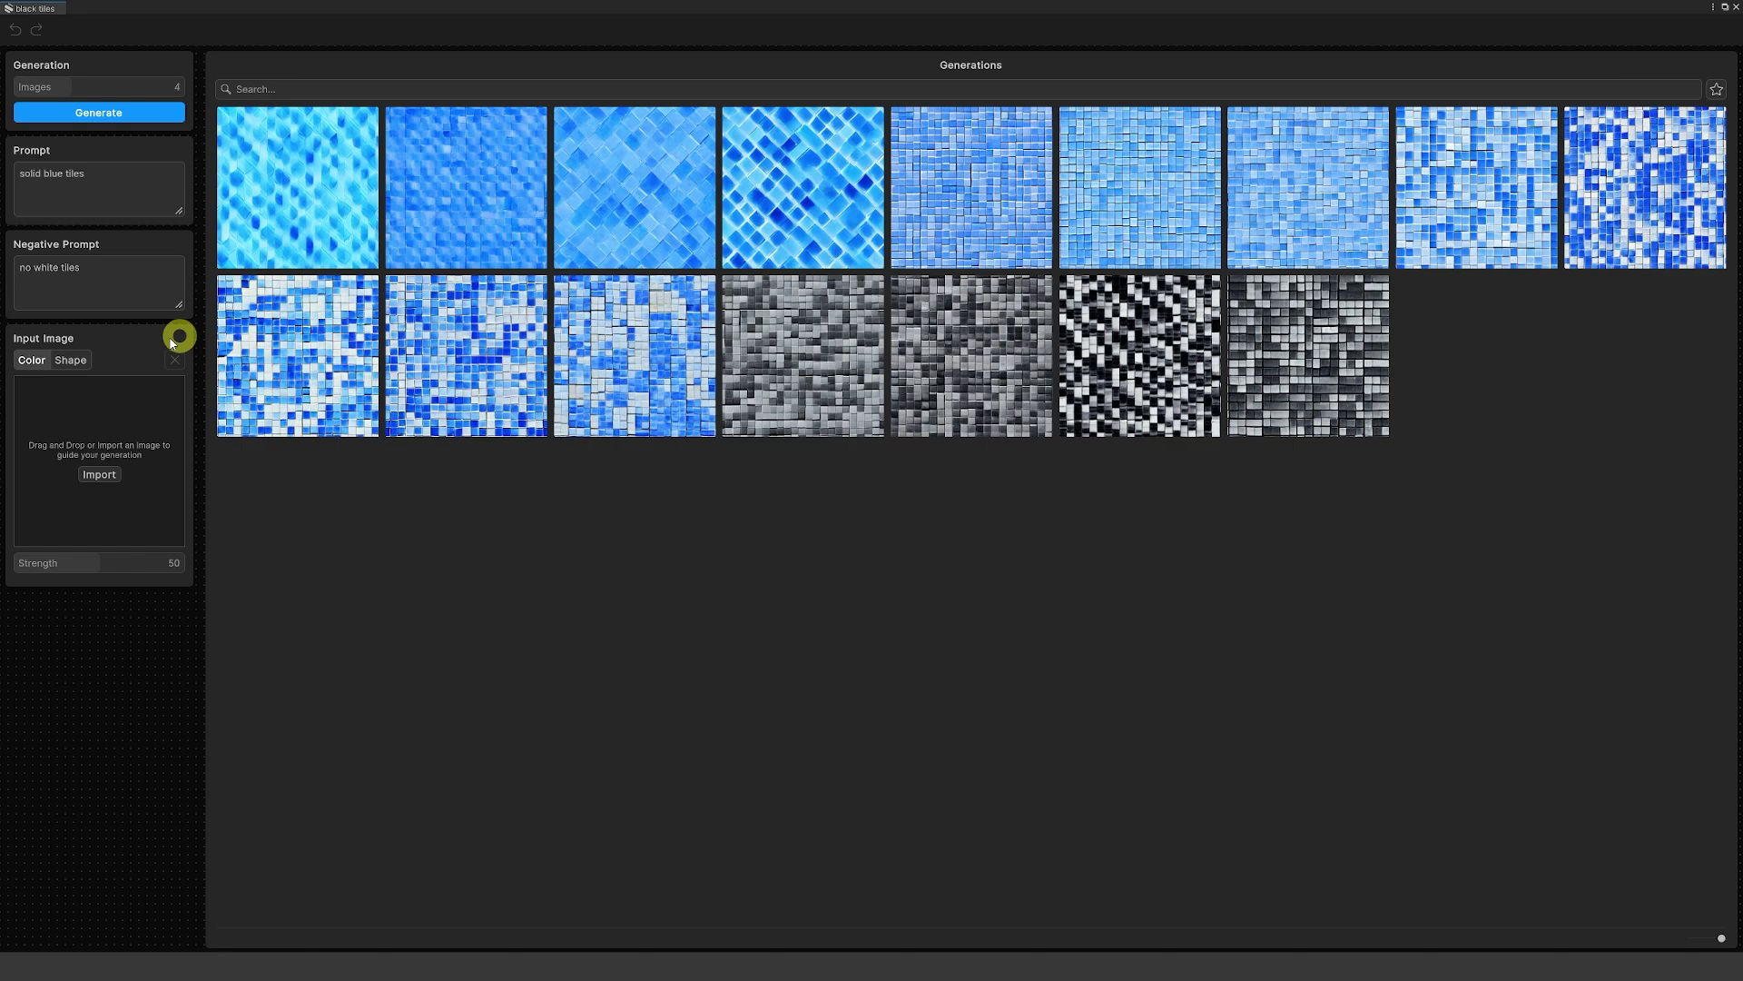
# - Use the square grid Shape pattern as input image and generate grid-aligned tile textures
pyautogui.click(70, 360)
pyautogui.click(127, 362)
pyautogui.scroll(3, 160, 423)
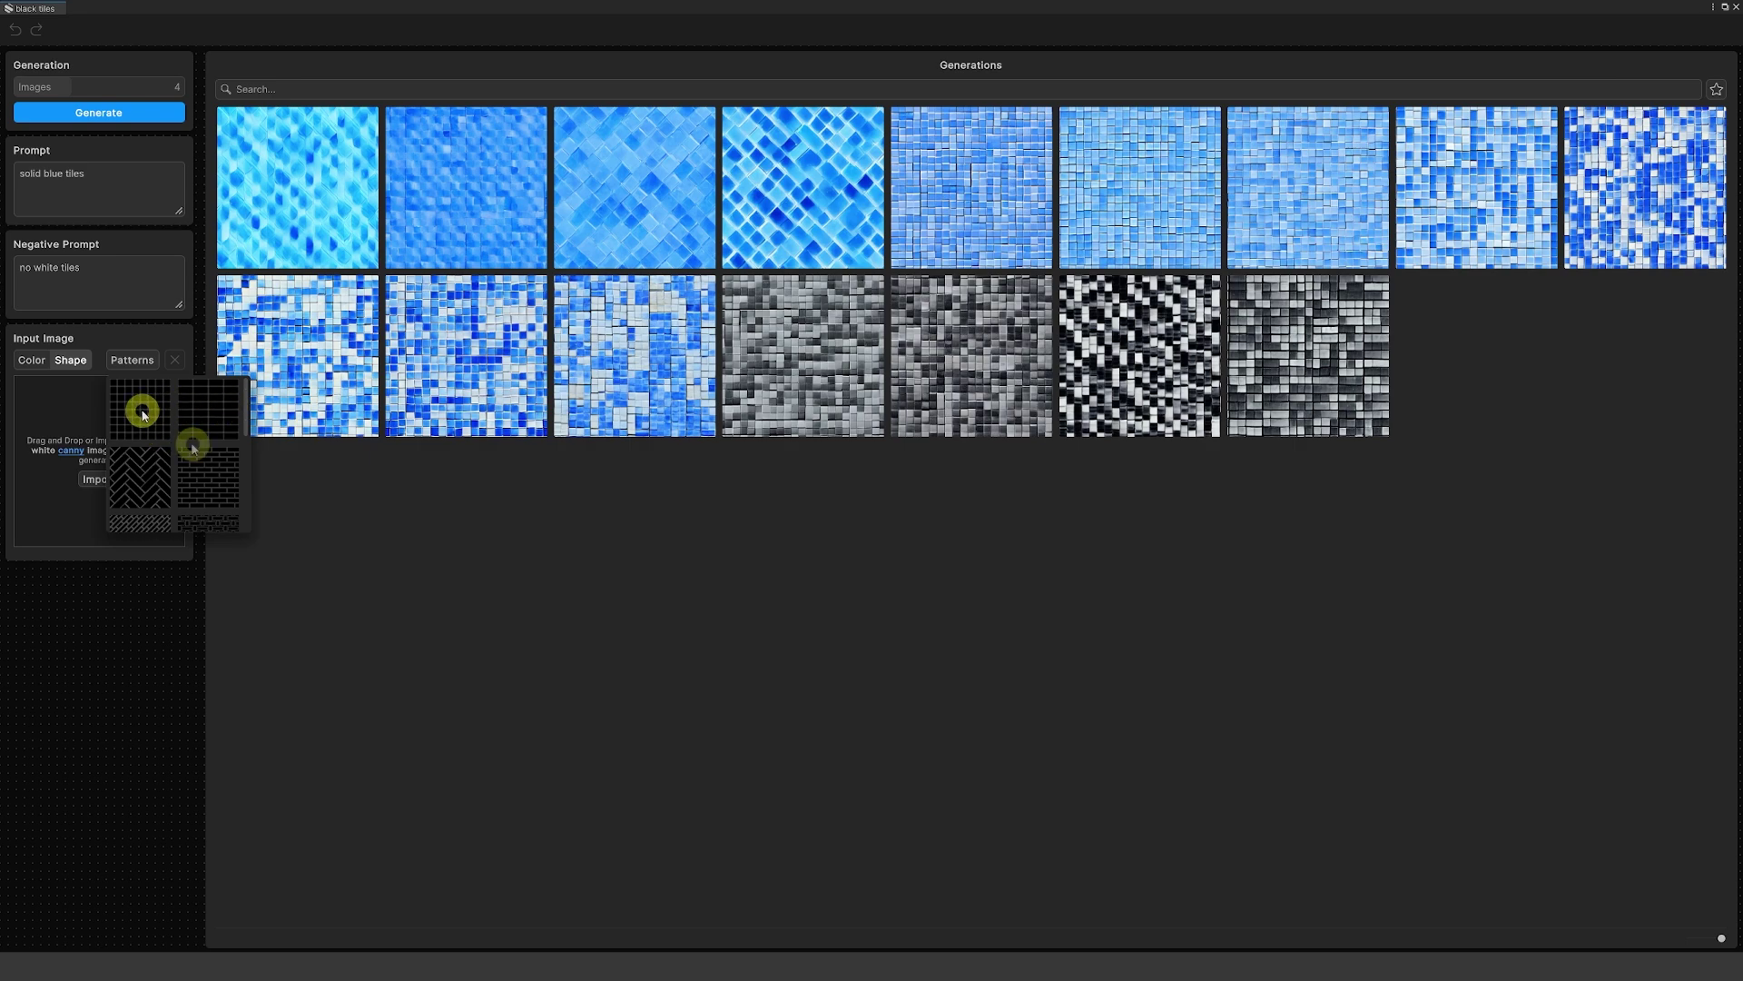
pyautogui.click(161, 418)
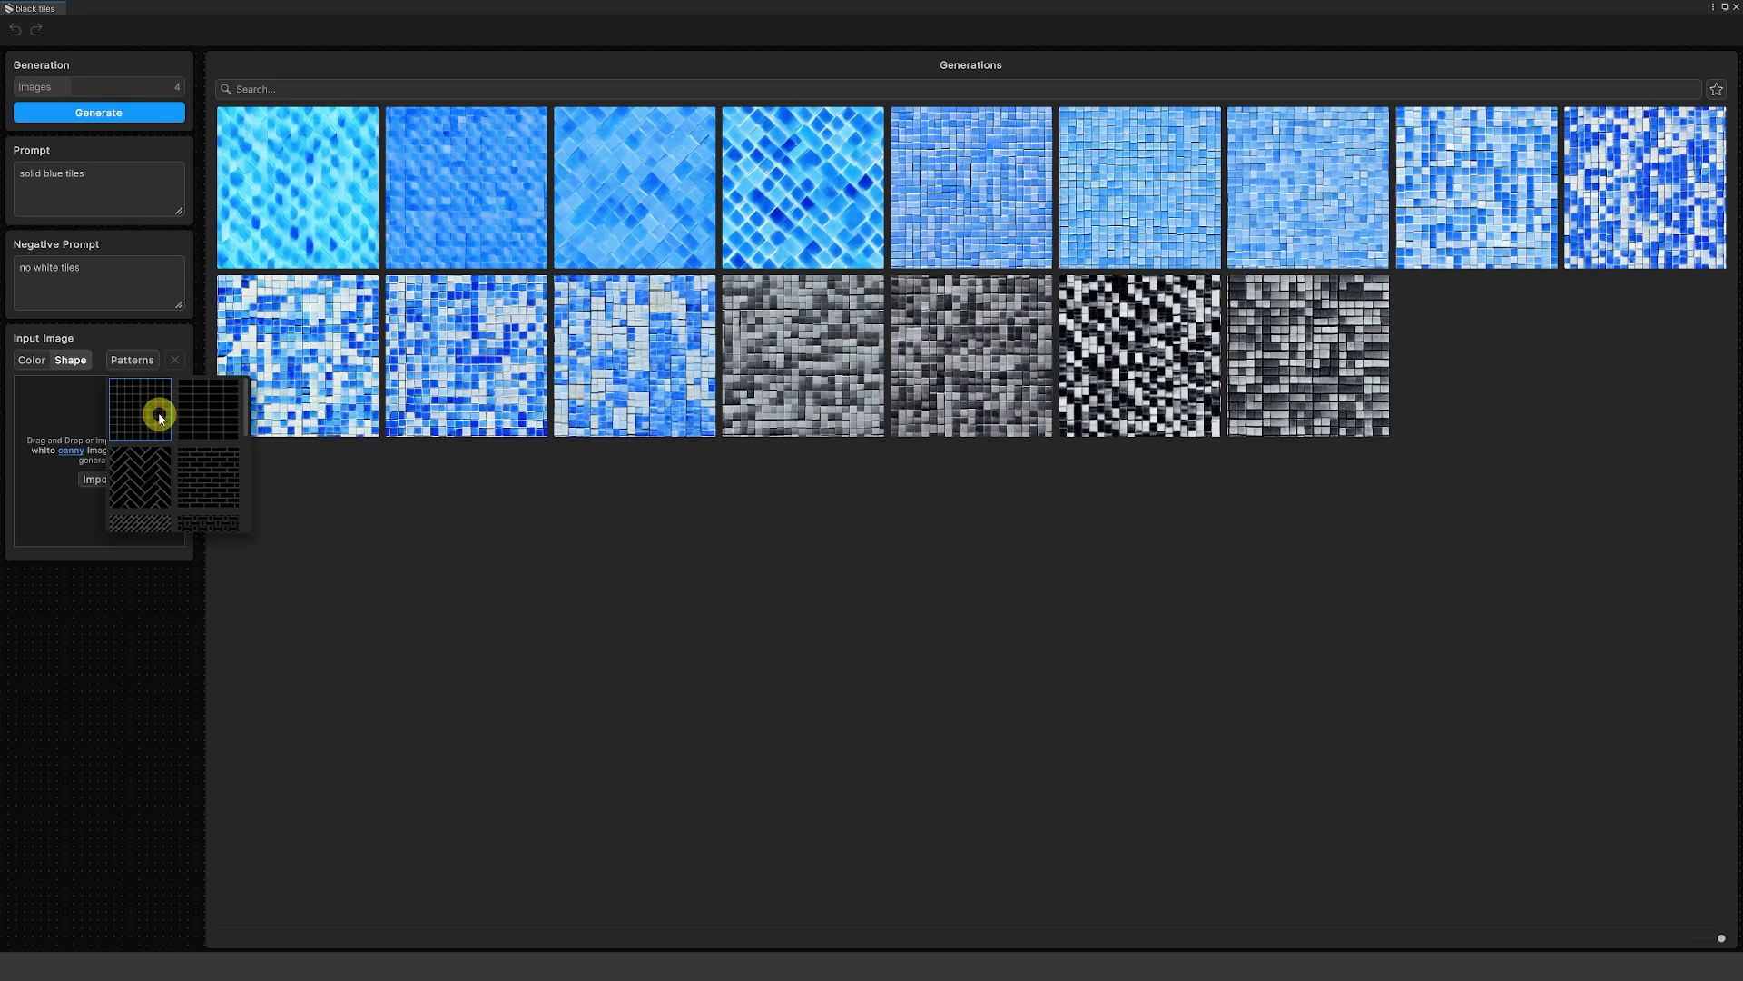
pyautogui.click(105, 112)
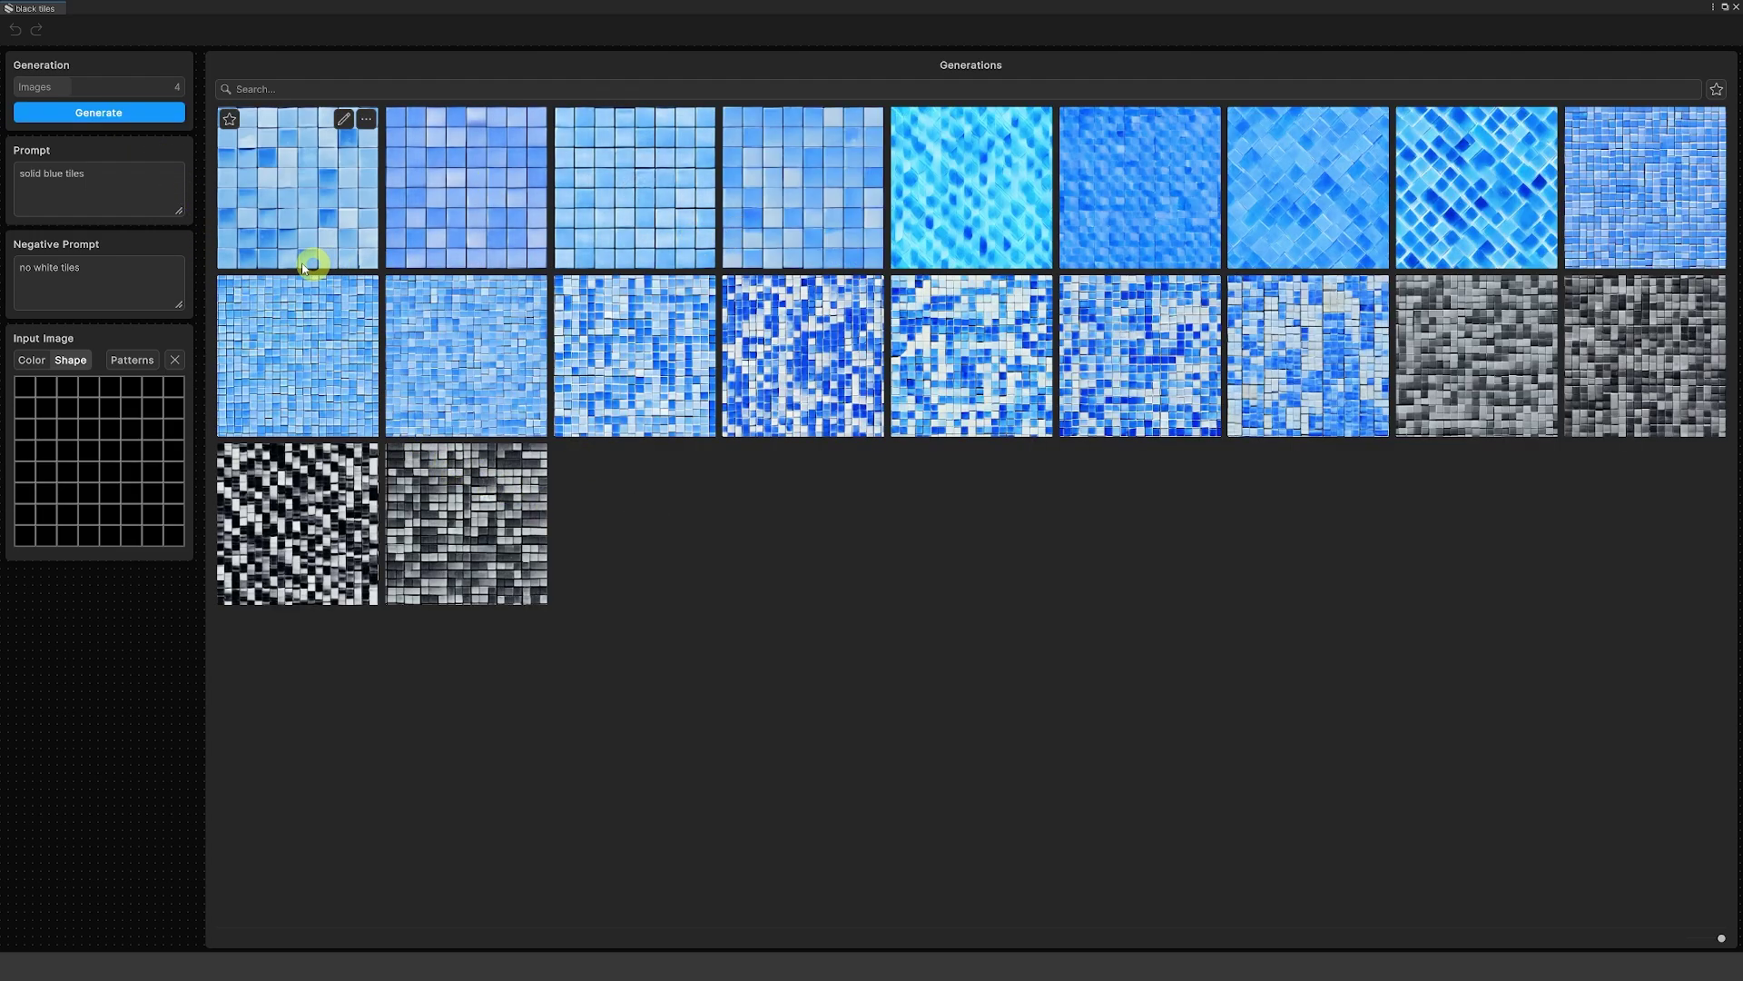
# - Clear the 'no white tiles' negative prompt
pyautogui.click(132, 272)
pyautogui.hotkey('ctrl', 'a')
pyautogui.press('BackSpace')
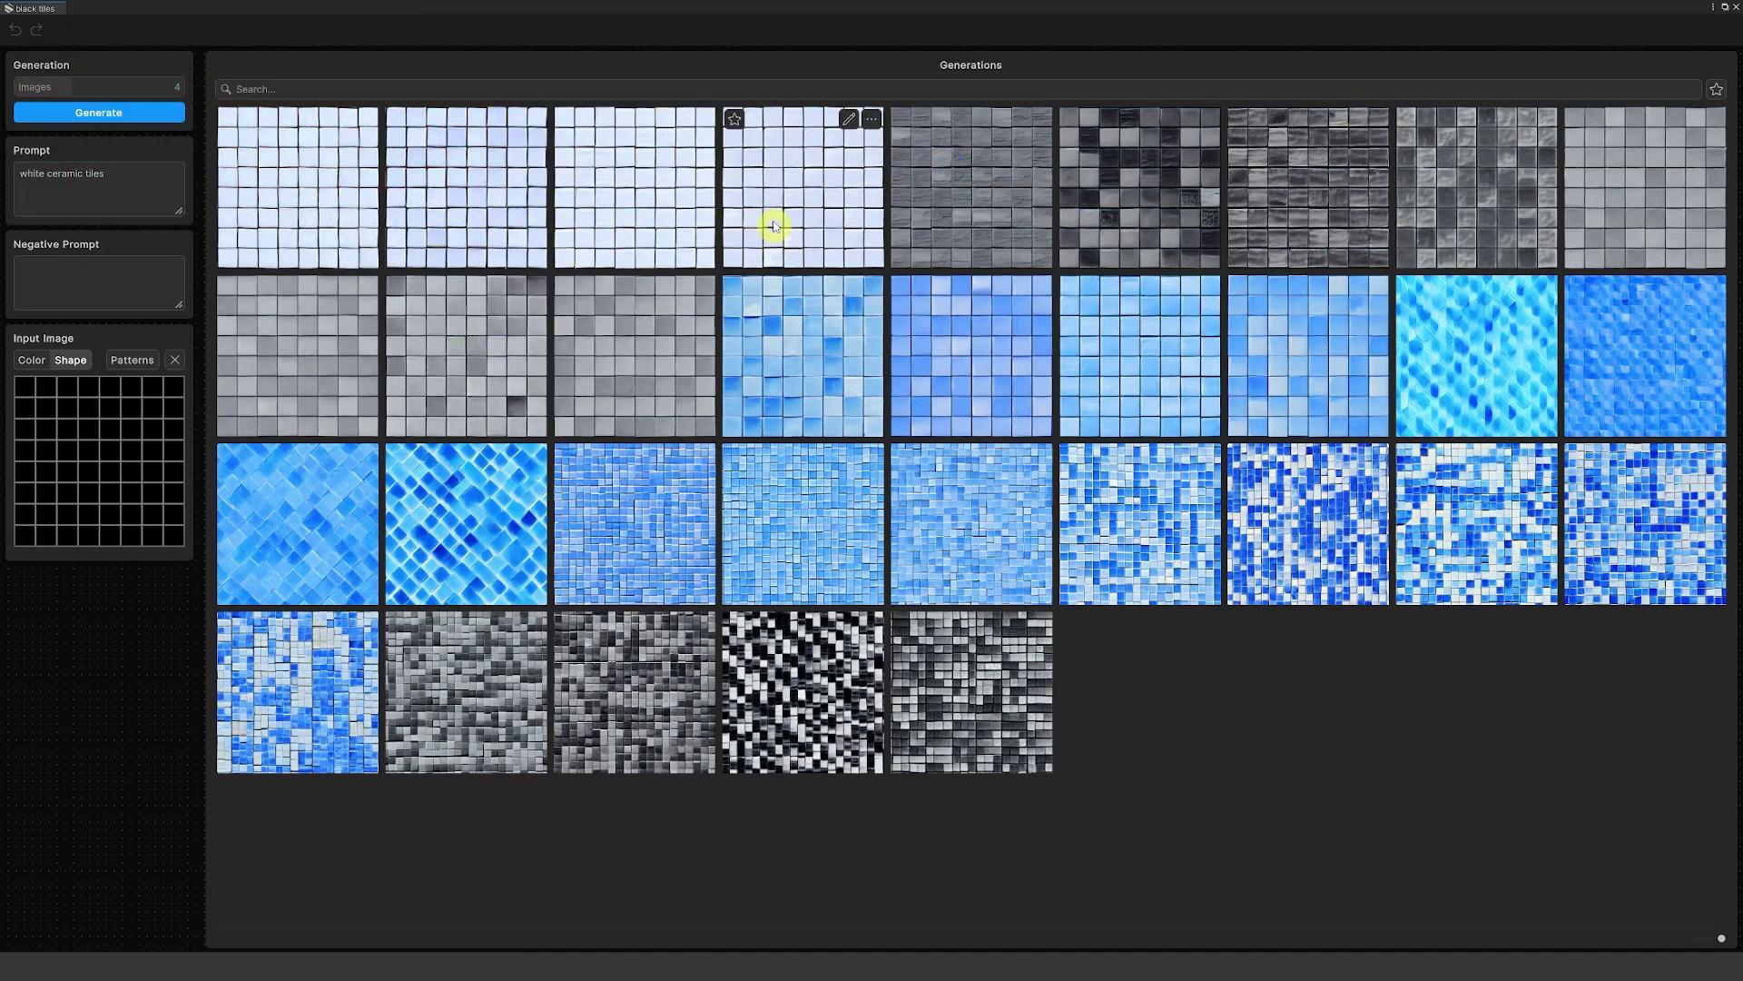
# - Upscale the fourth white ceramic tile texture and generate a PBR material from the upscaled result
pyautogui.click(823, 208)
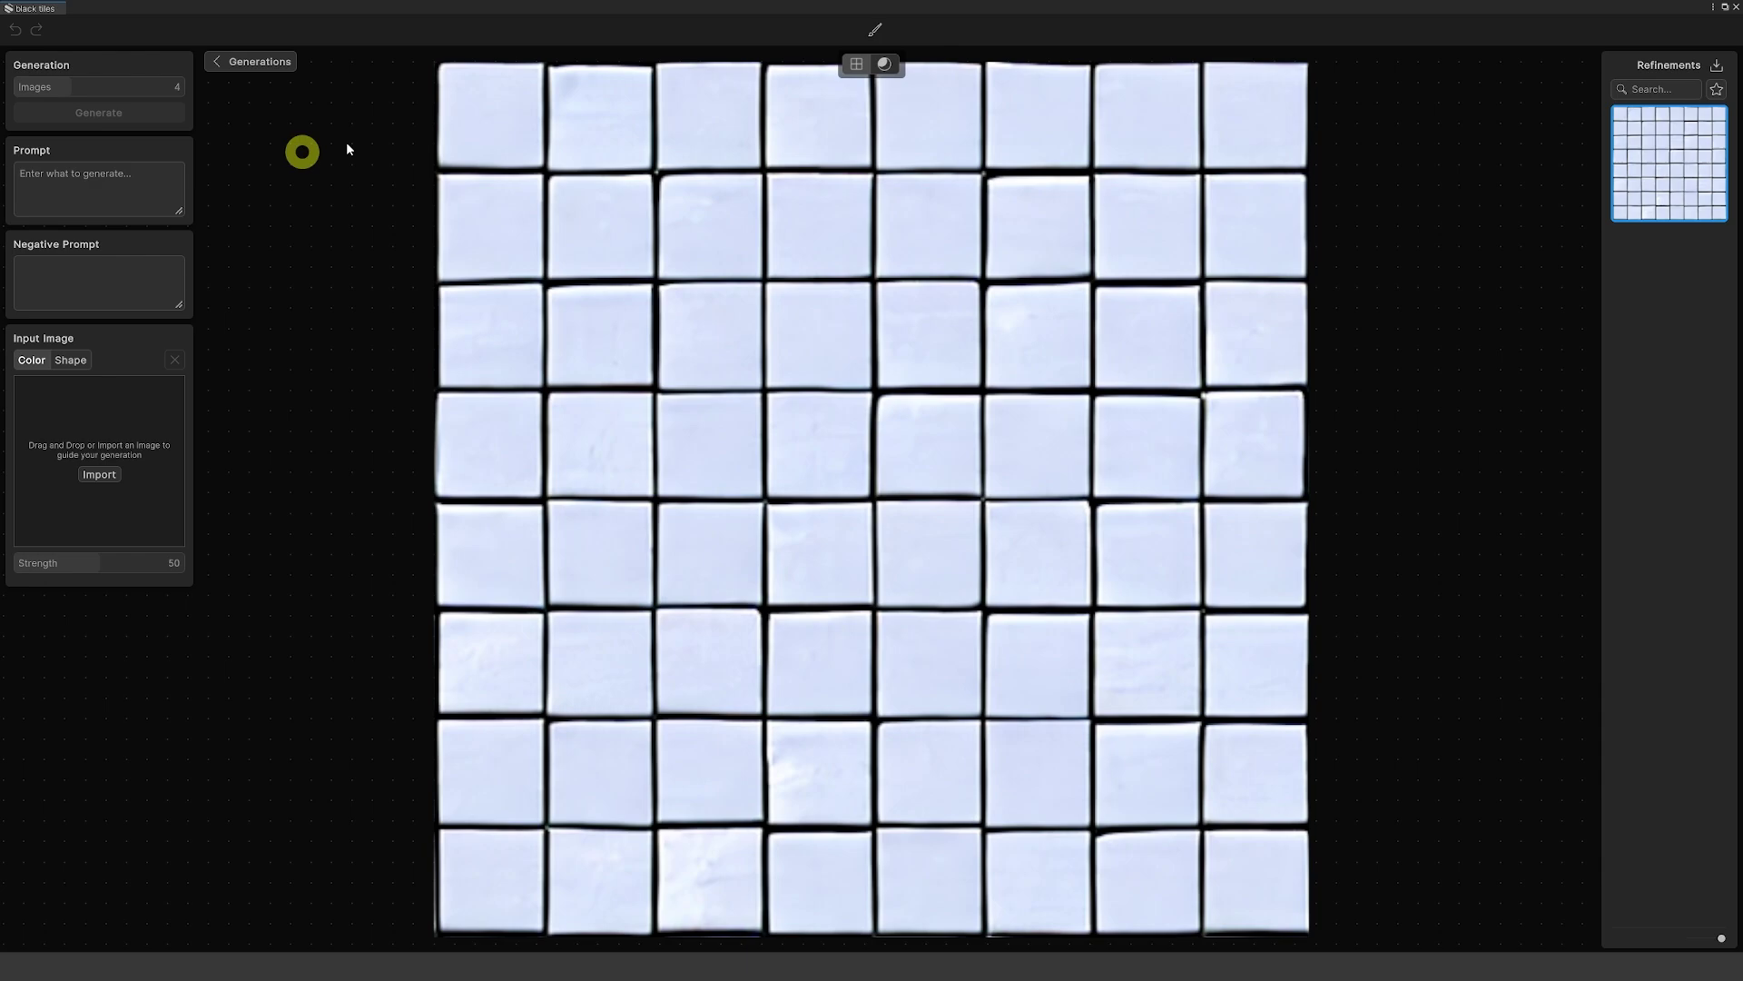
pyautogui.click(243, 64)
pyautogui.rightClick(788, 189)
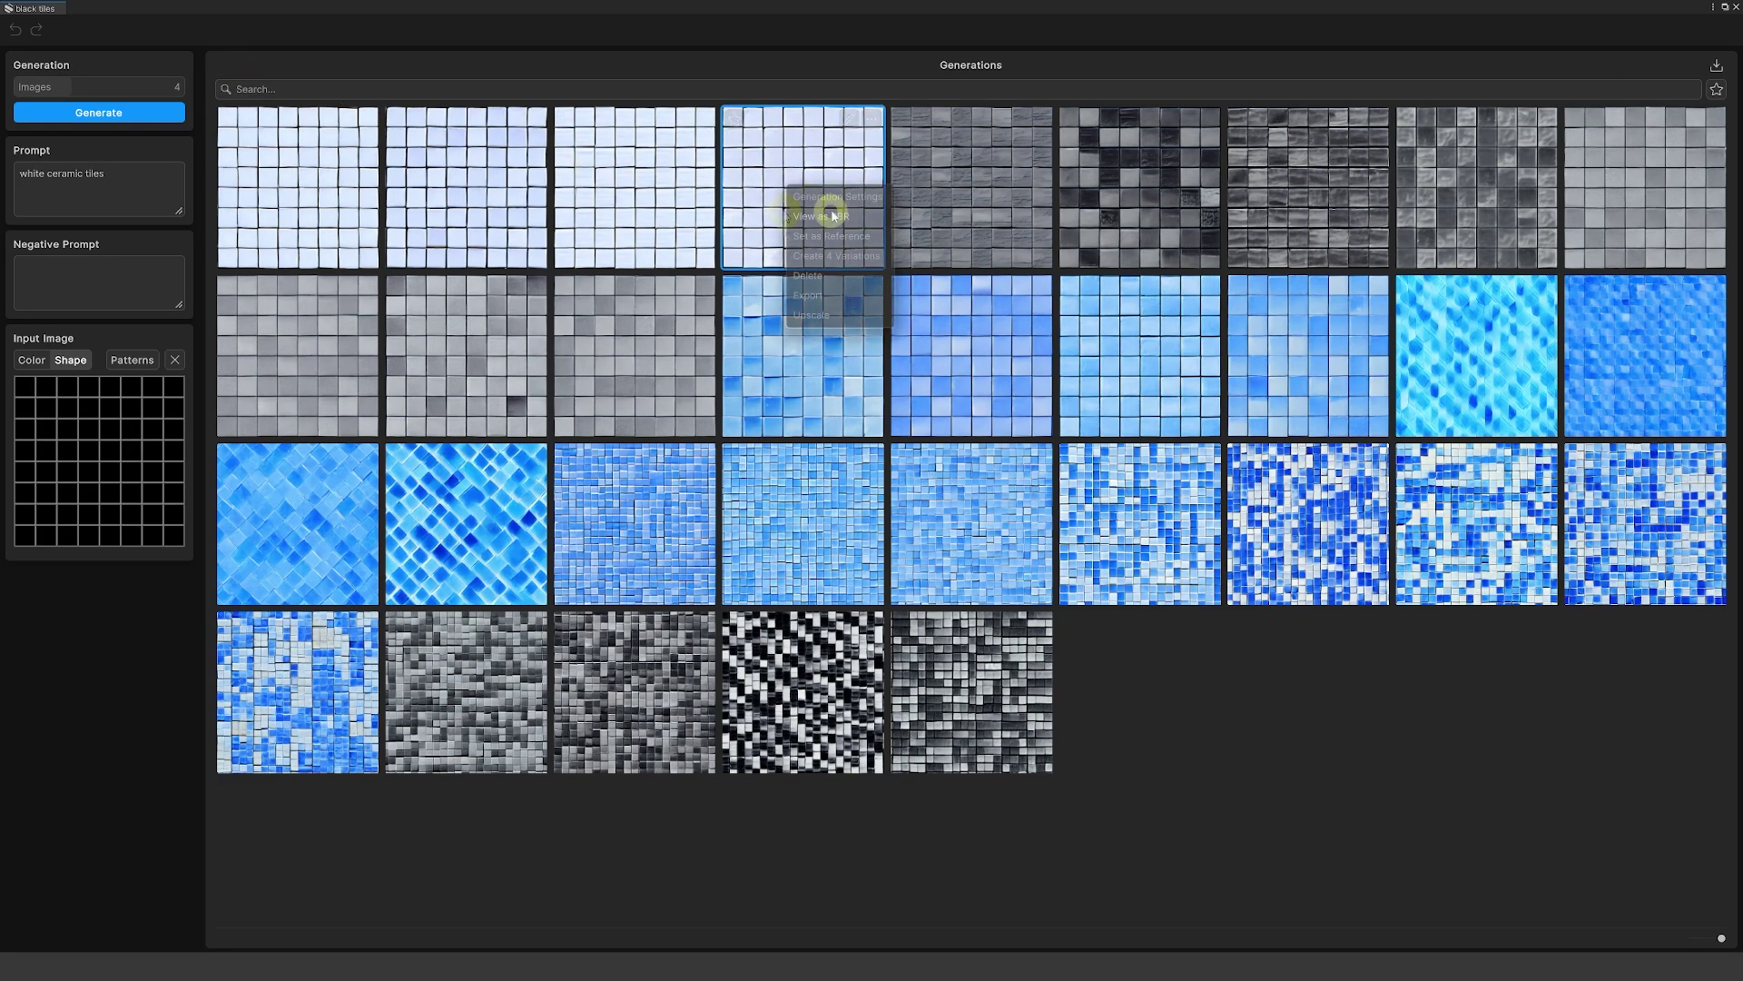
pyautogui.click(829, 316)
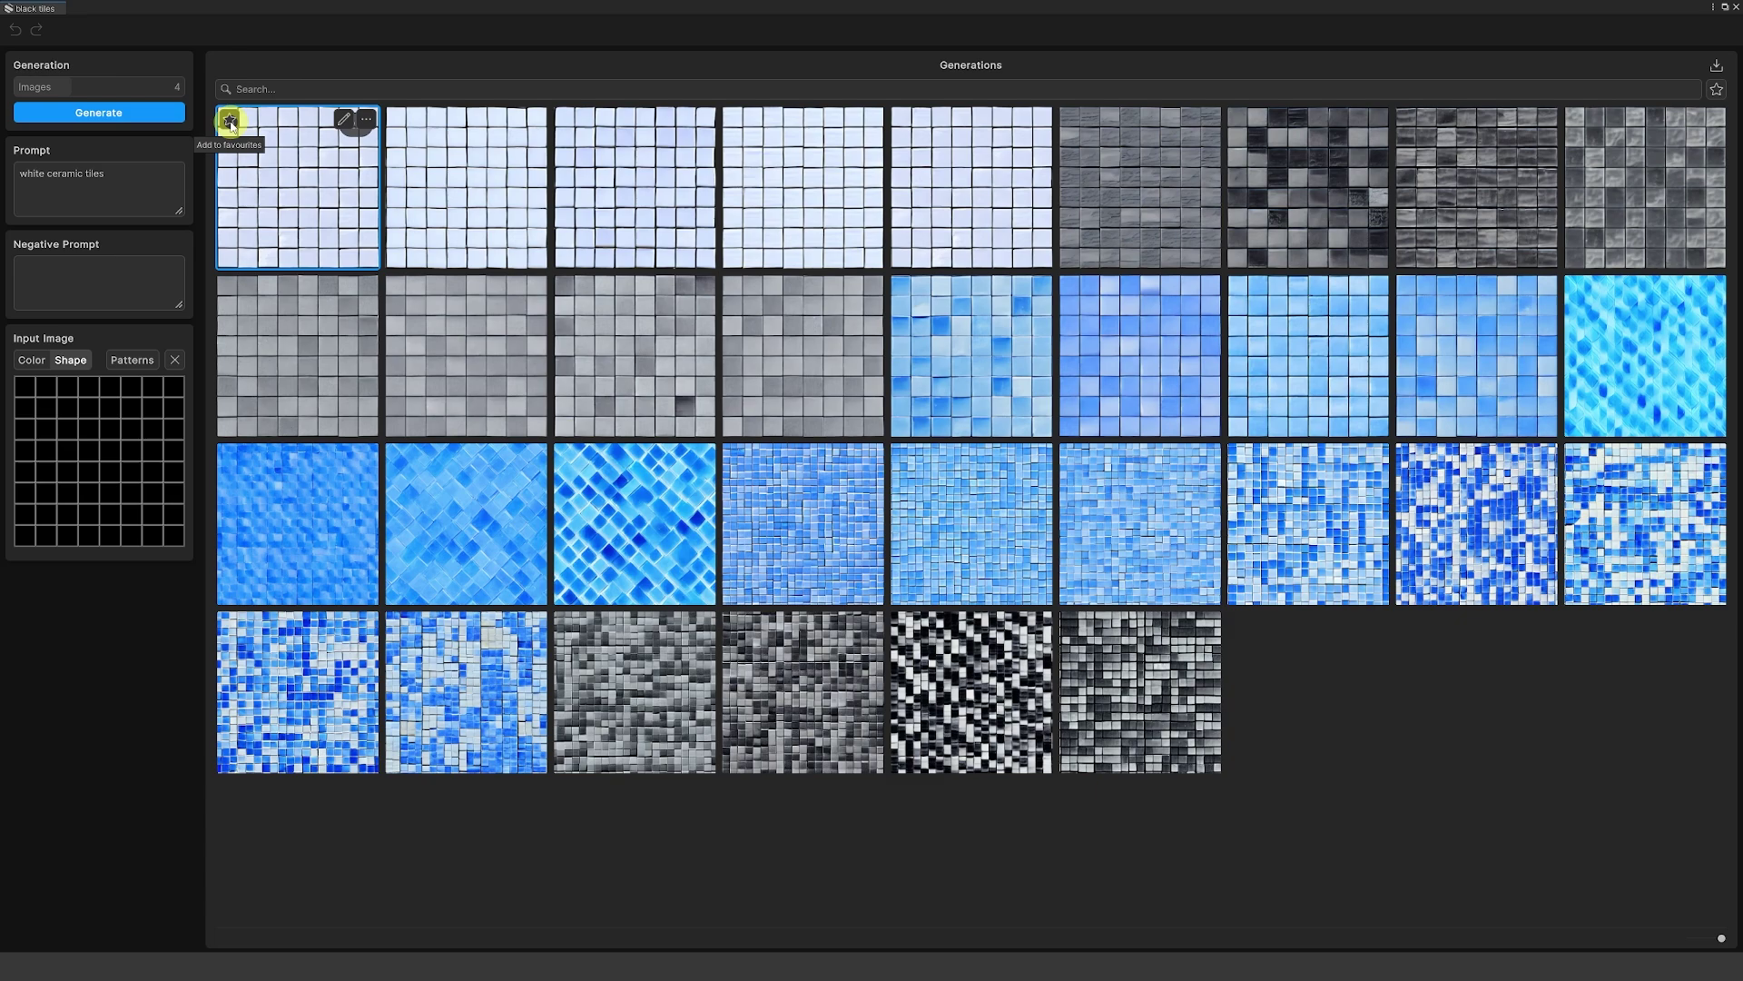
pyautogui.rightClick(282, 162)
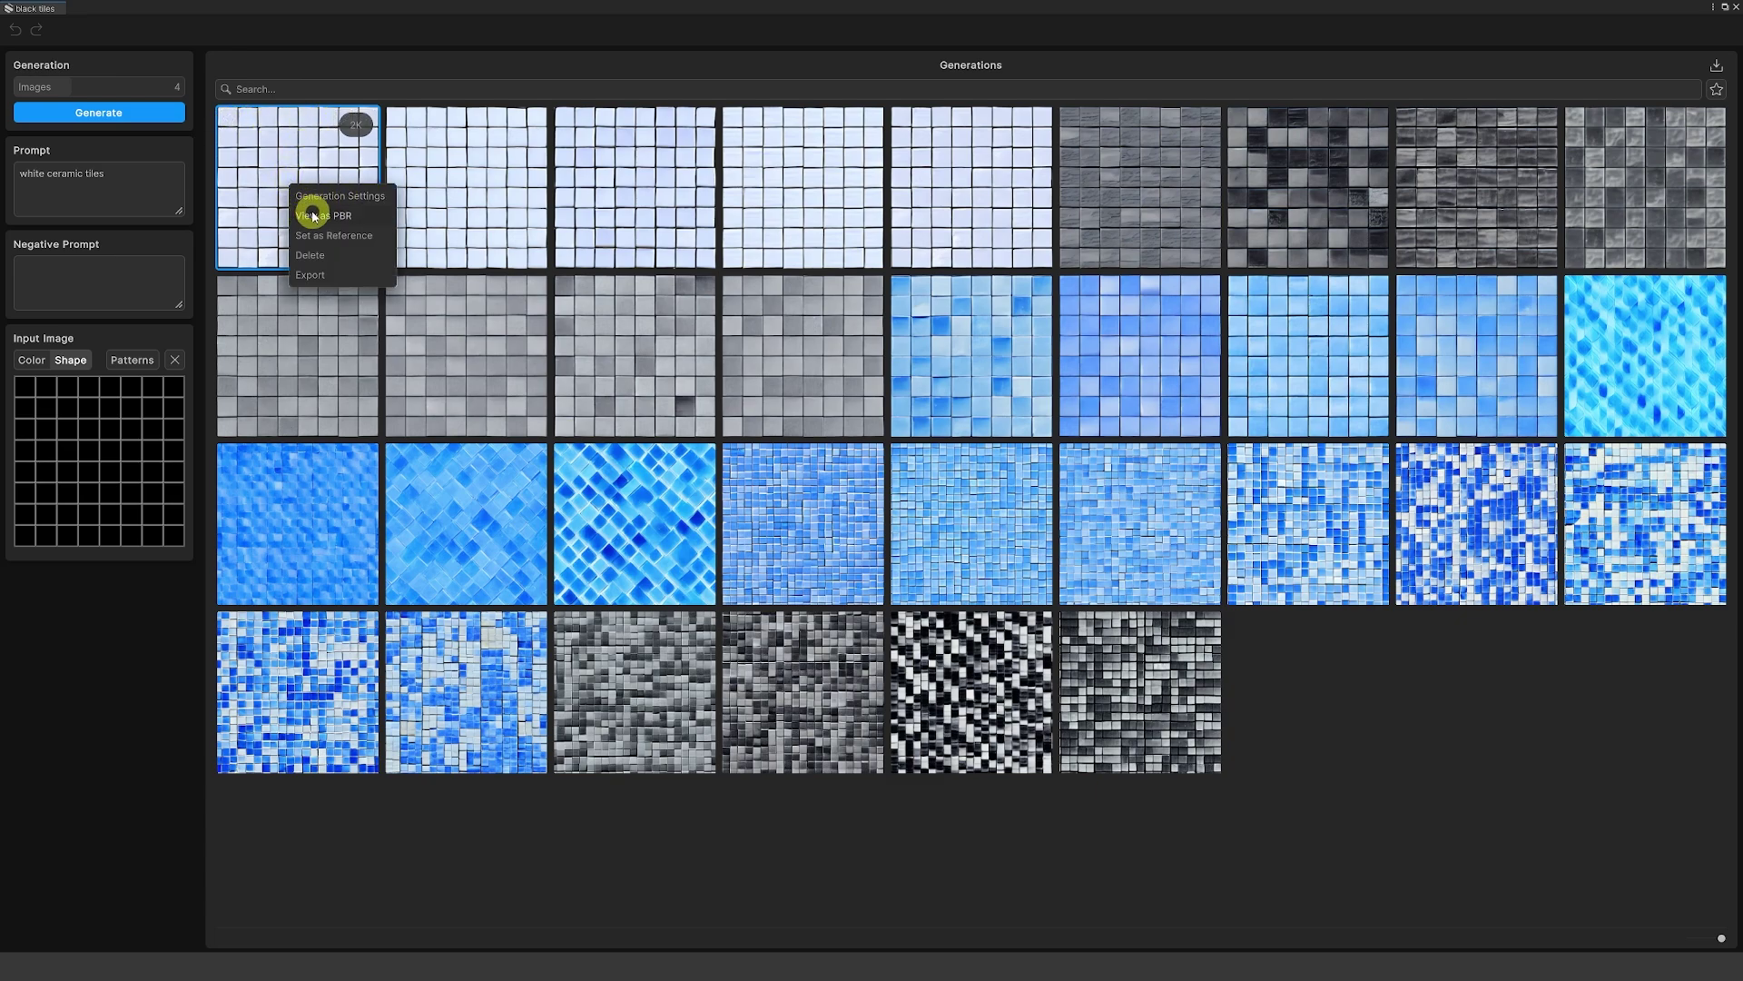
pyautogui.click(320, 209)
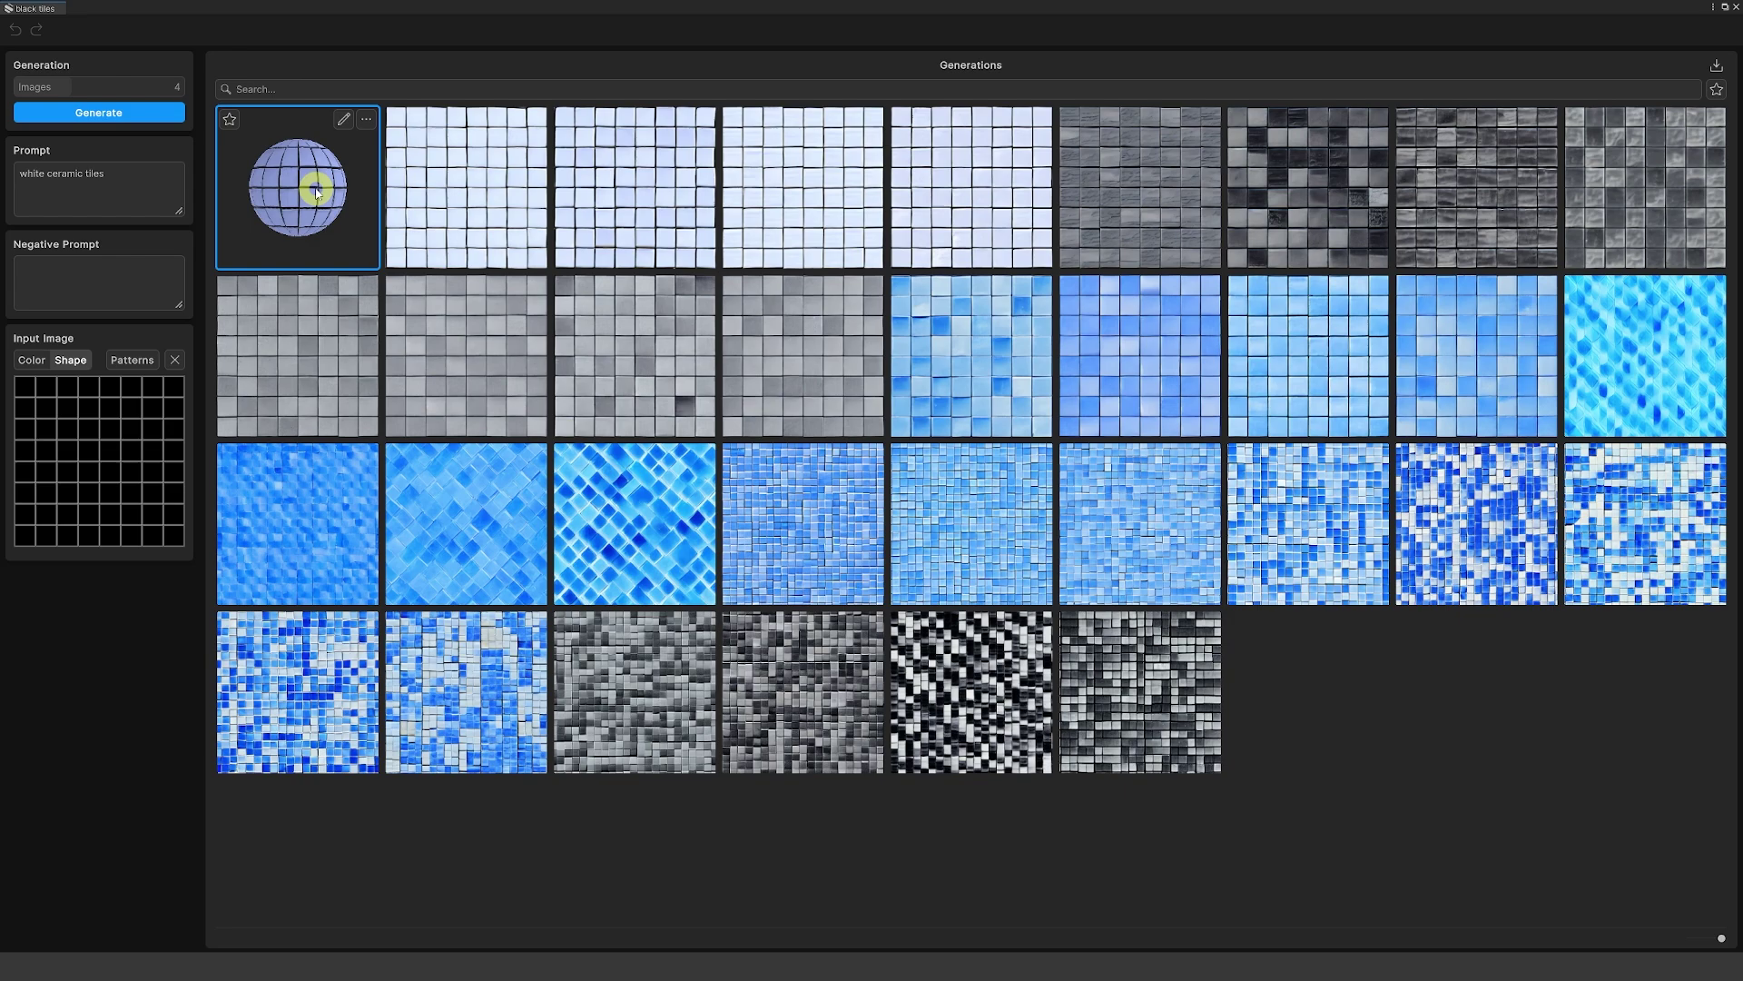
# - Preview the tile material on the sphere and set its tiling to 5 × 5
pyautogui.click(316, 191)
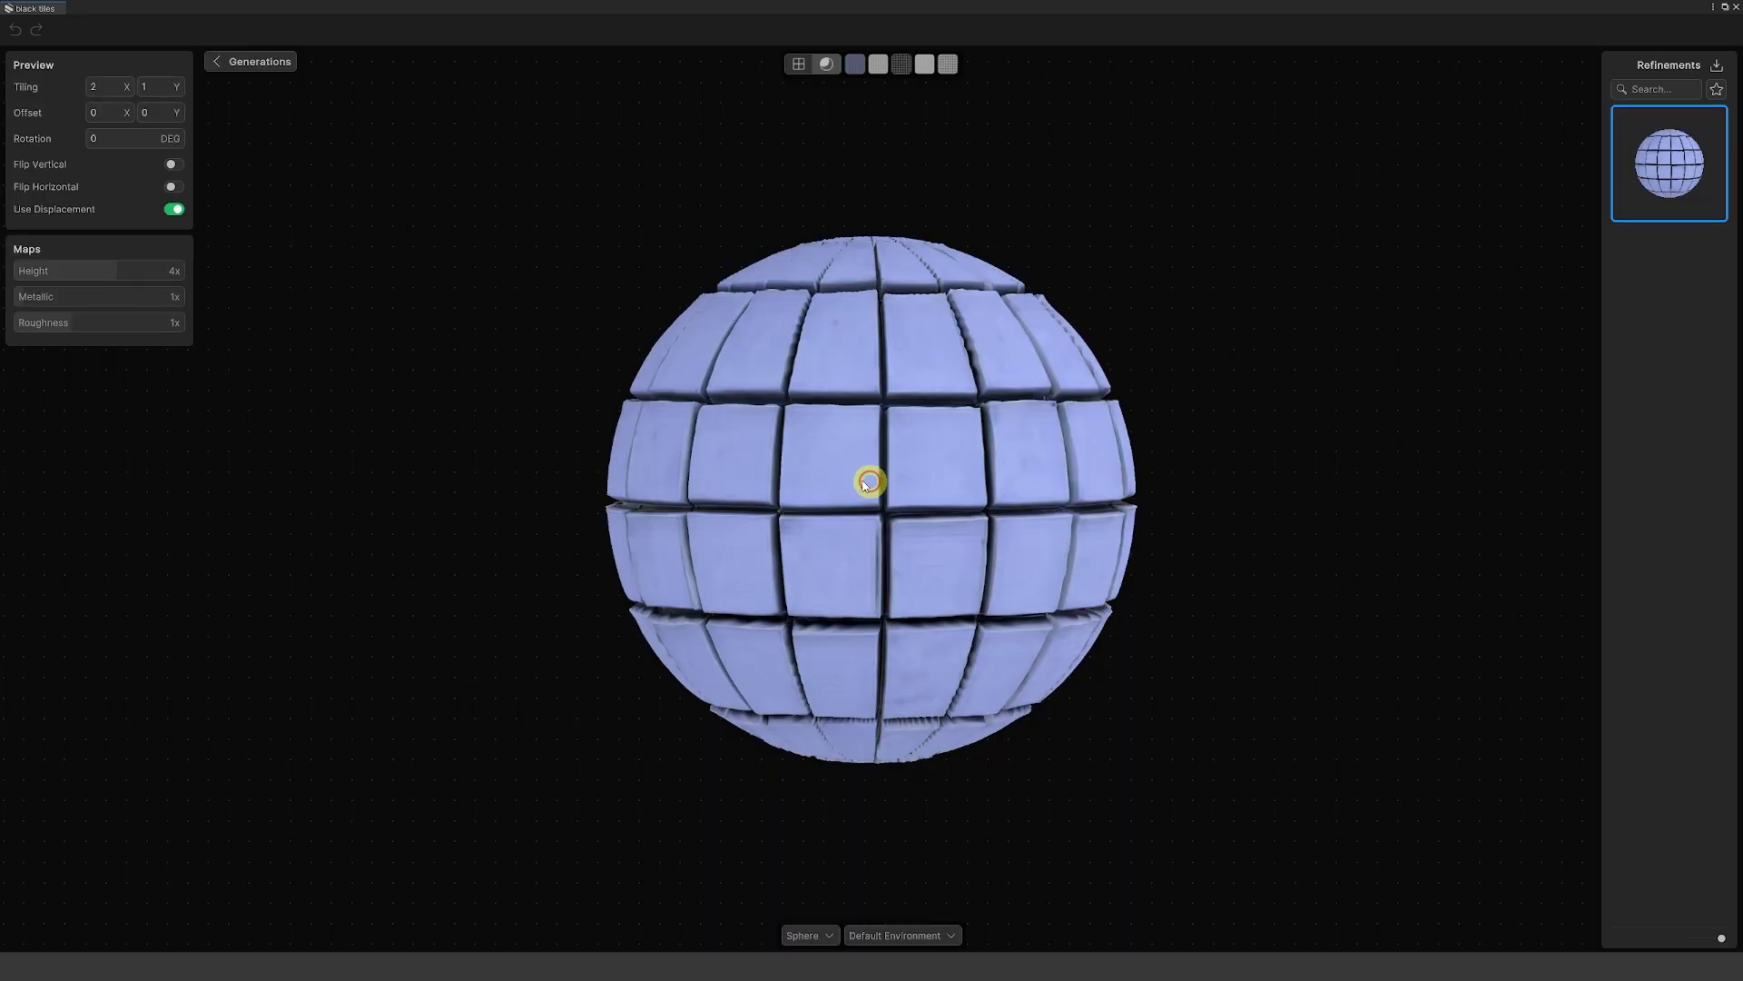
pyautogui.moveTo(847, 440); pyautogui.dragTo(967, 397)
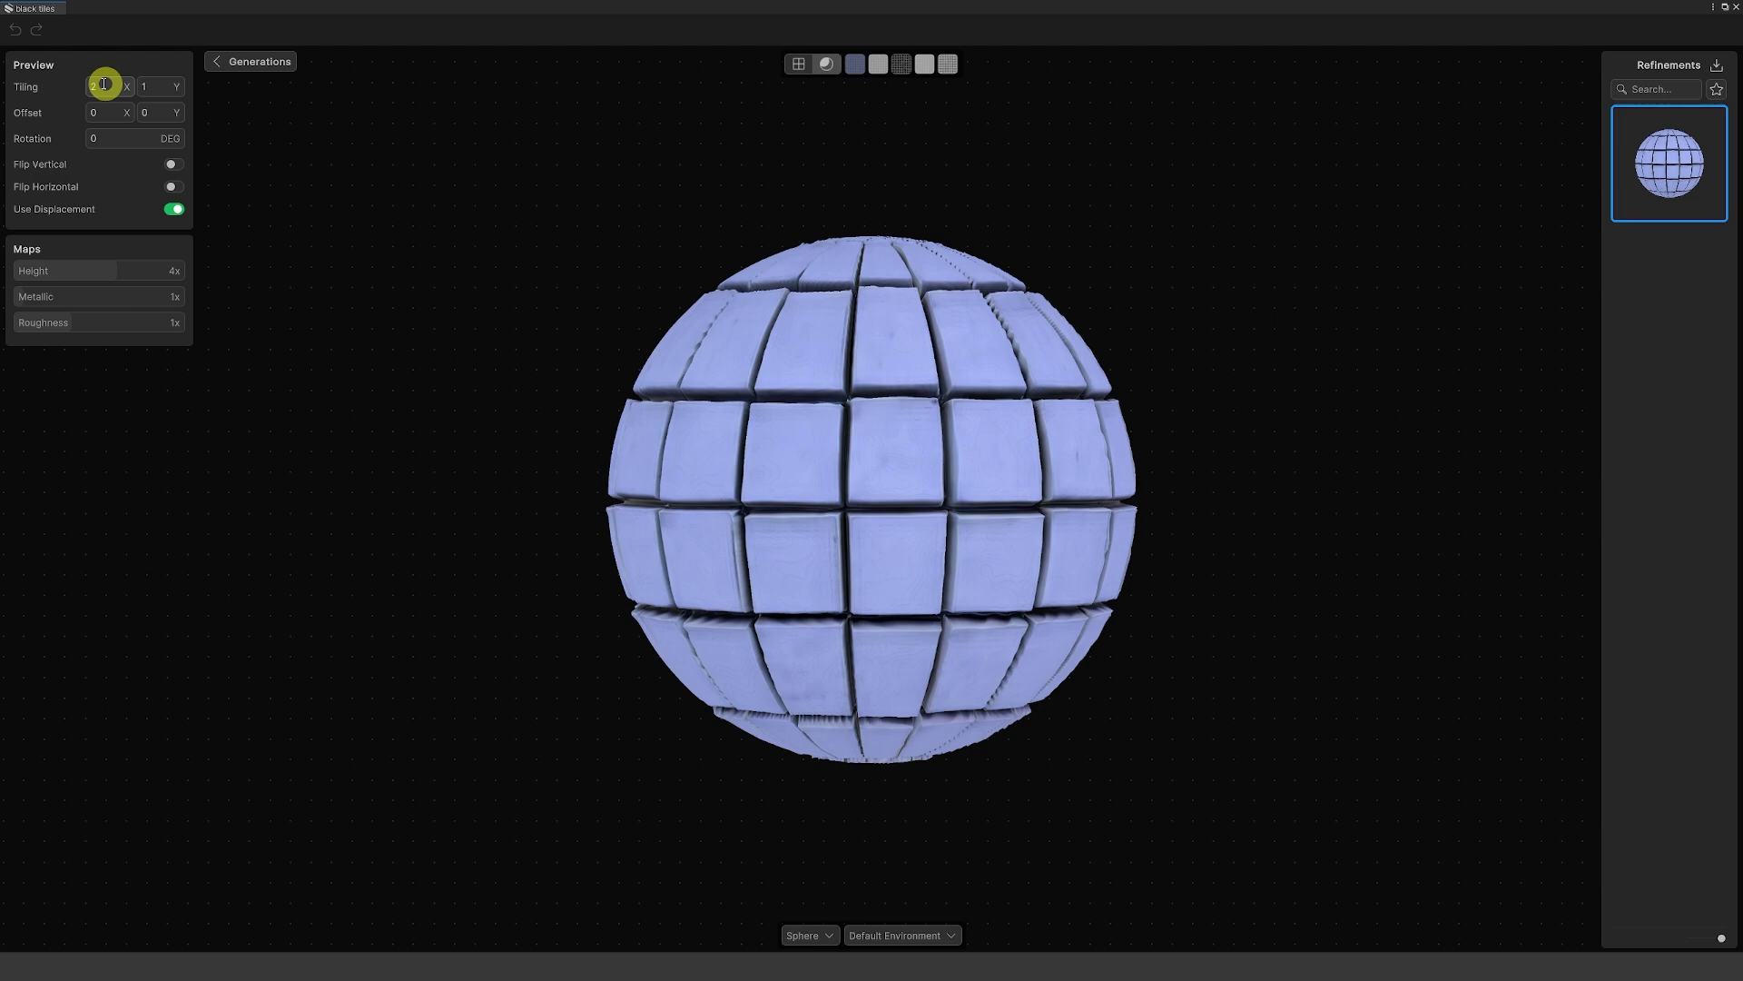
pyautogui.click(174, 99)
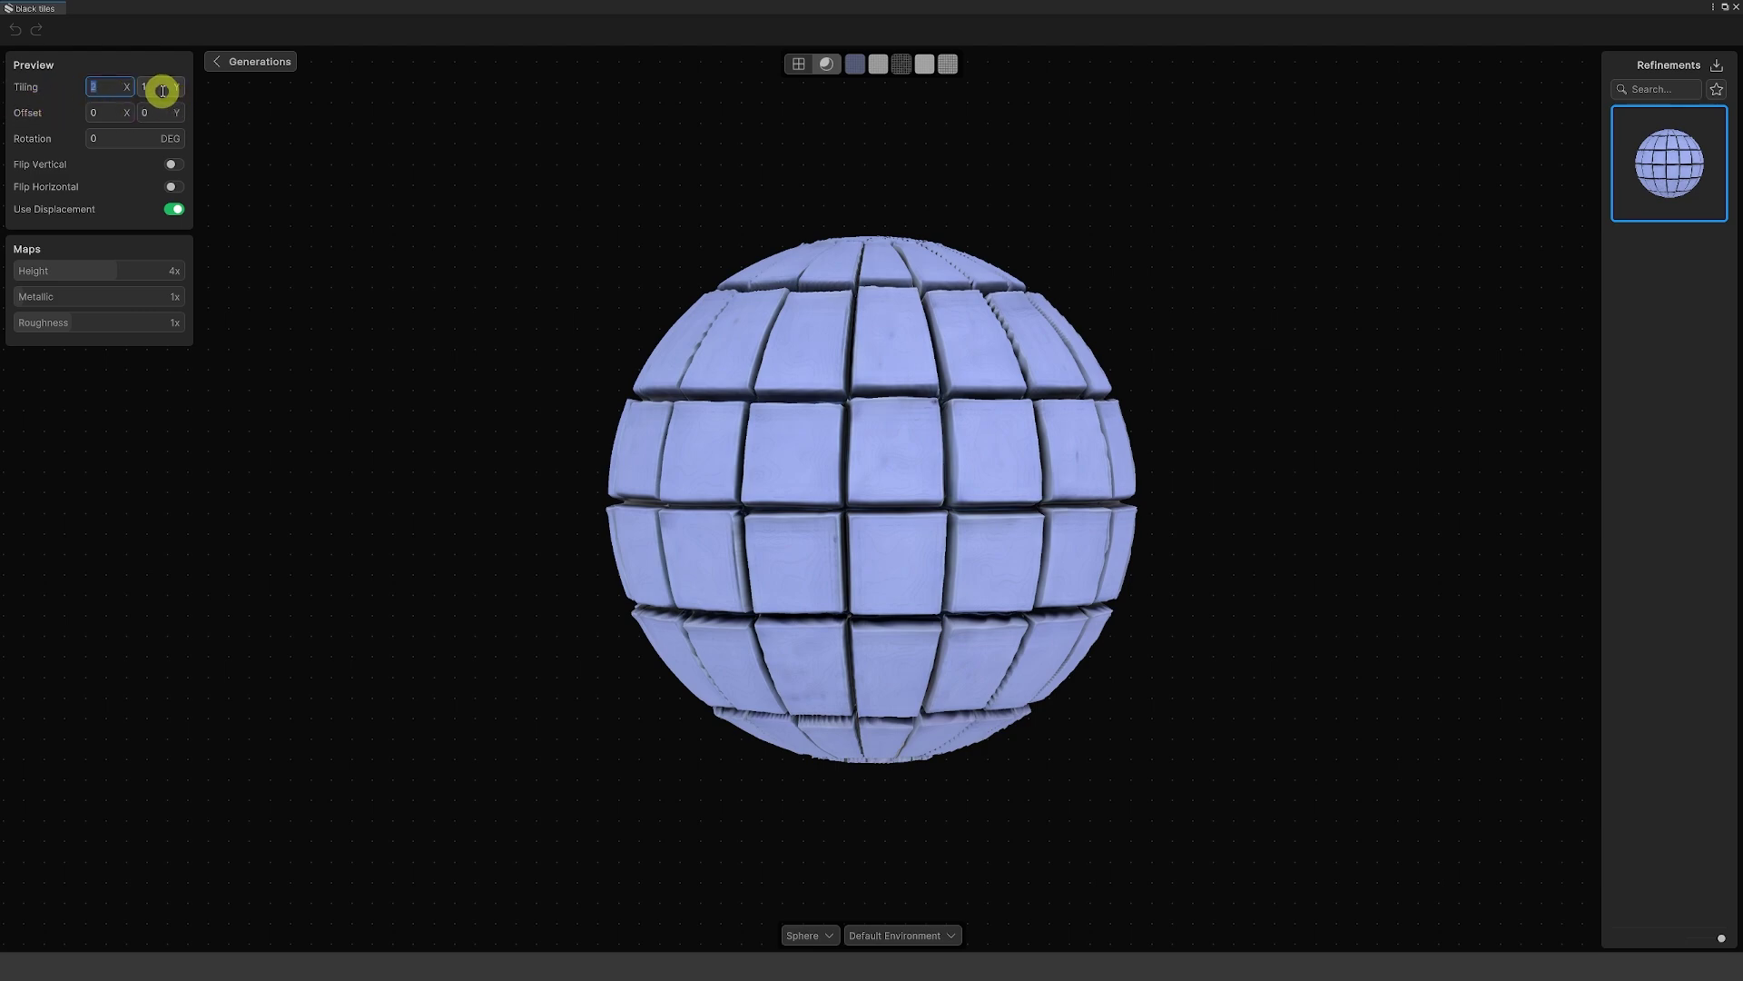
pyautogui.write('5')
pyautogui.press('Tab')
pyautogui.write('5')
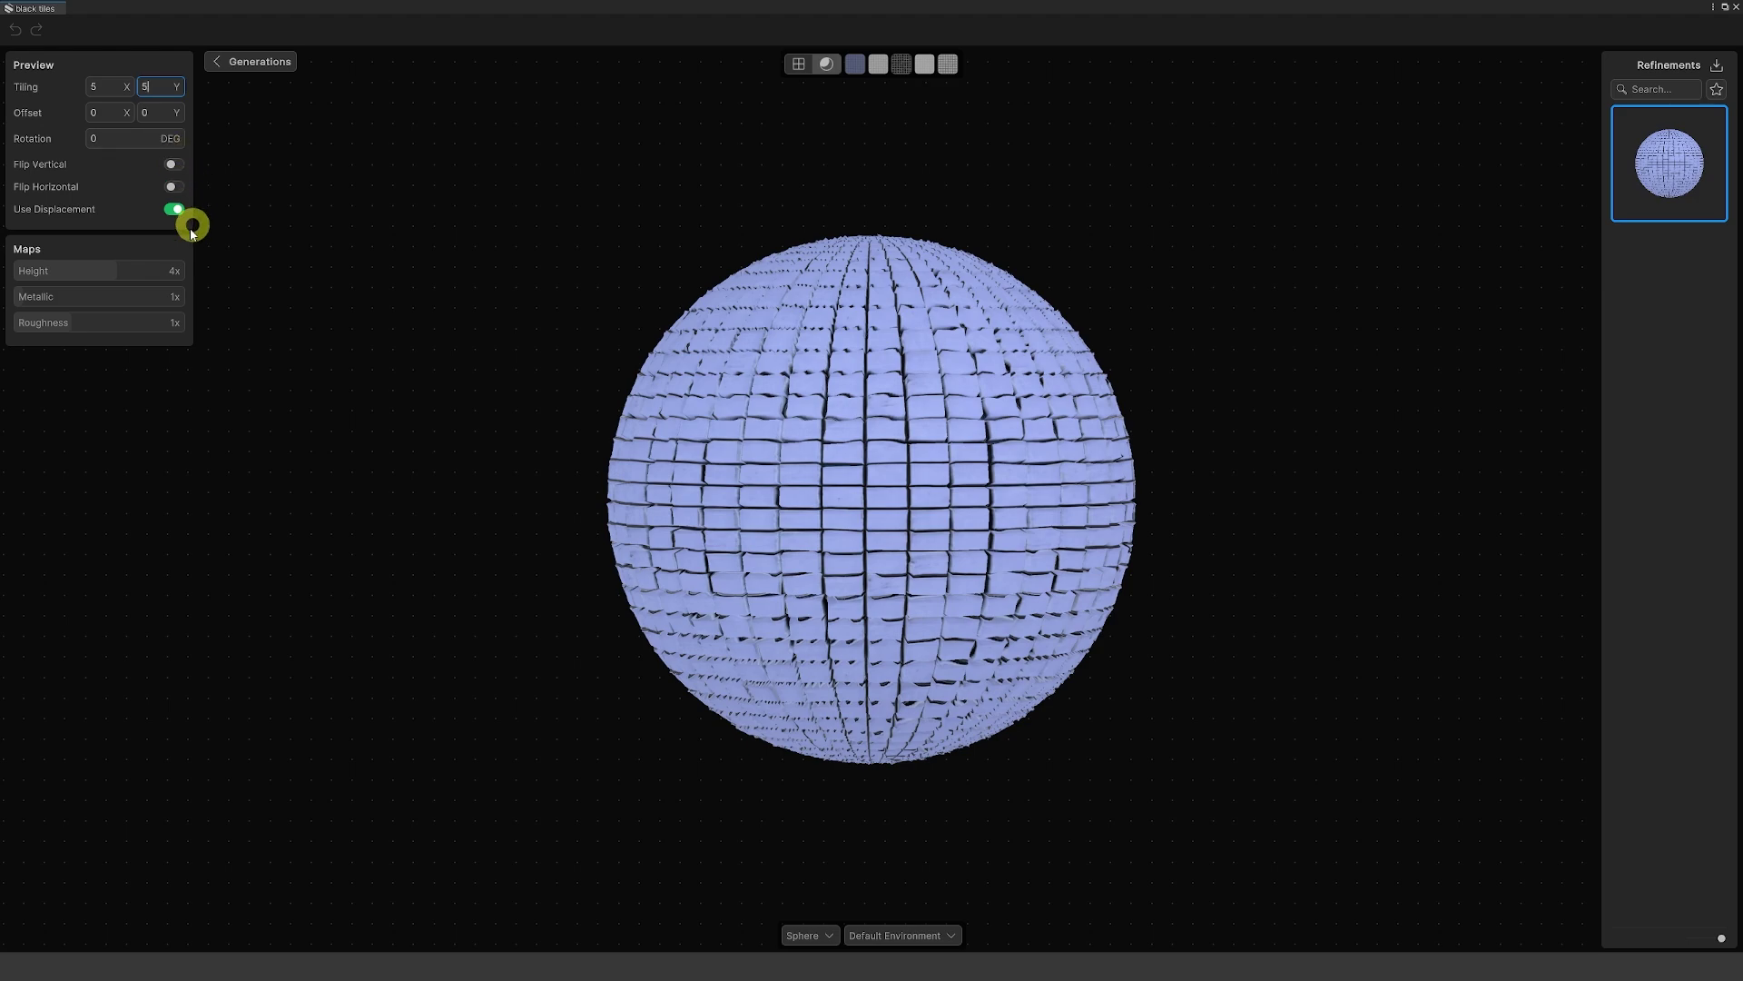
# - Set the maps to Height 1x, Metallic 0x and Roughness 0.10x for glossy displaced tiles
pyautogui.moveTo(128, 277); pyautogui.dragTo(235, 280)
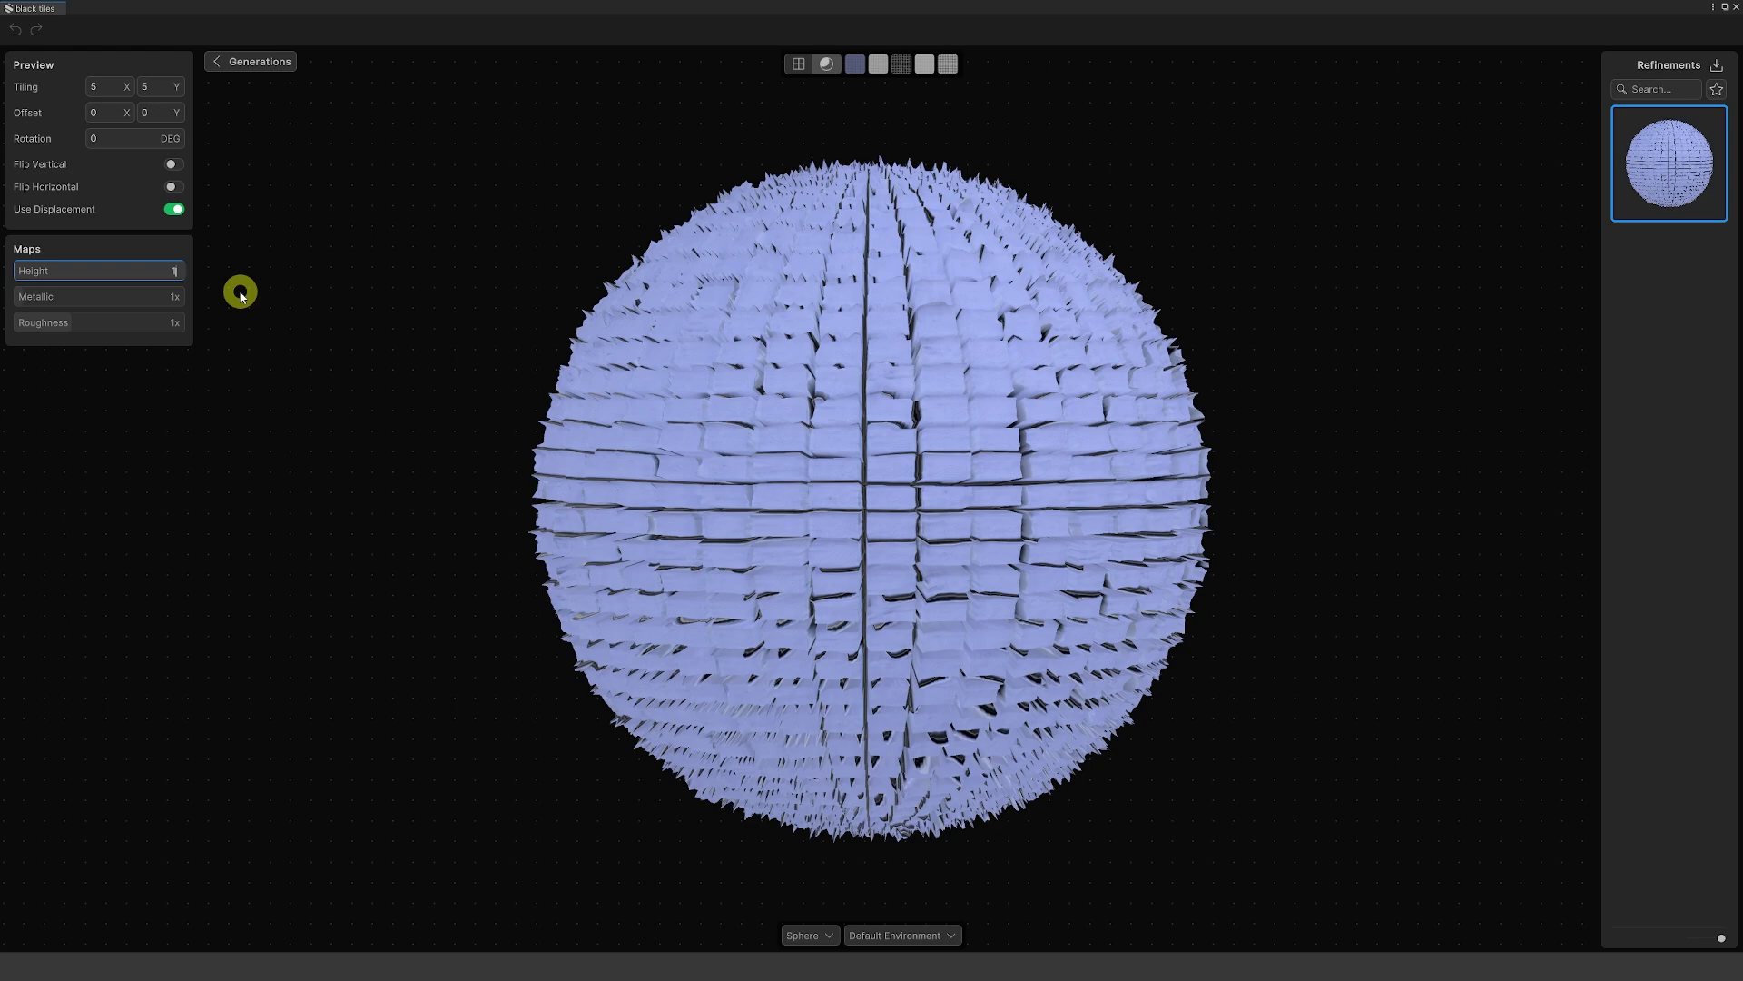
pyautogui.write('1')
pyautogui.click(245, 303)
pyautogui.click(109, 296)
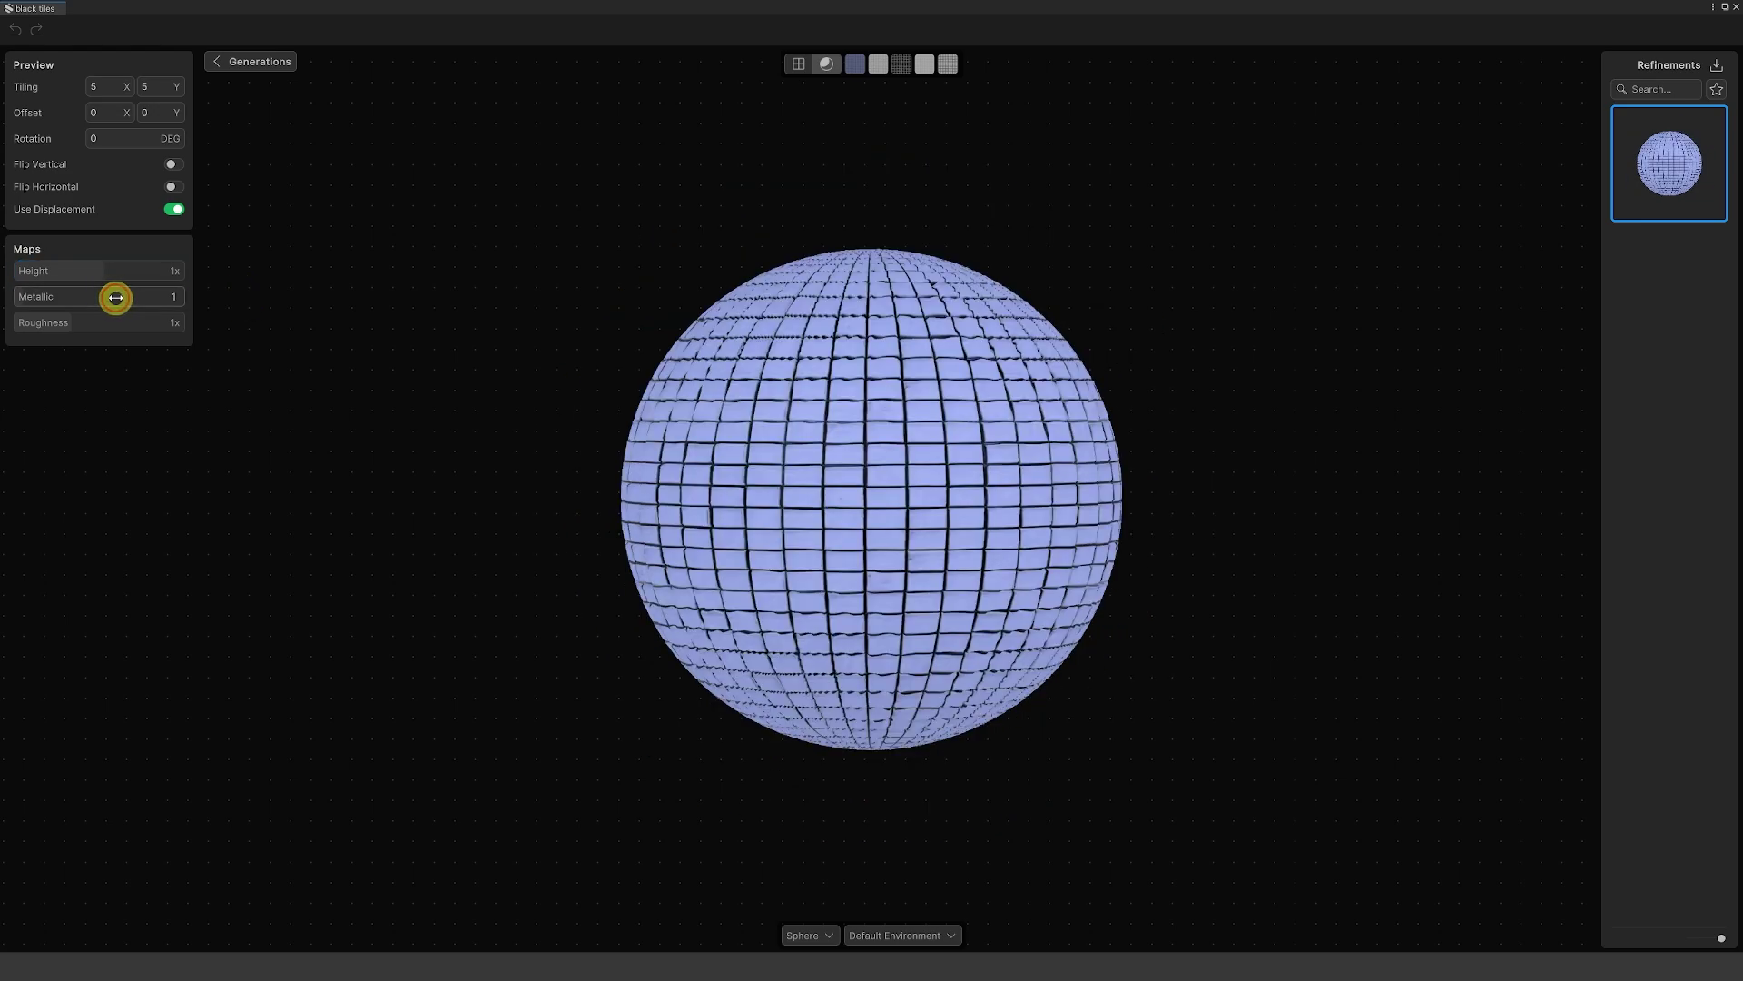
pyautogui.press('Return')
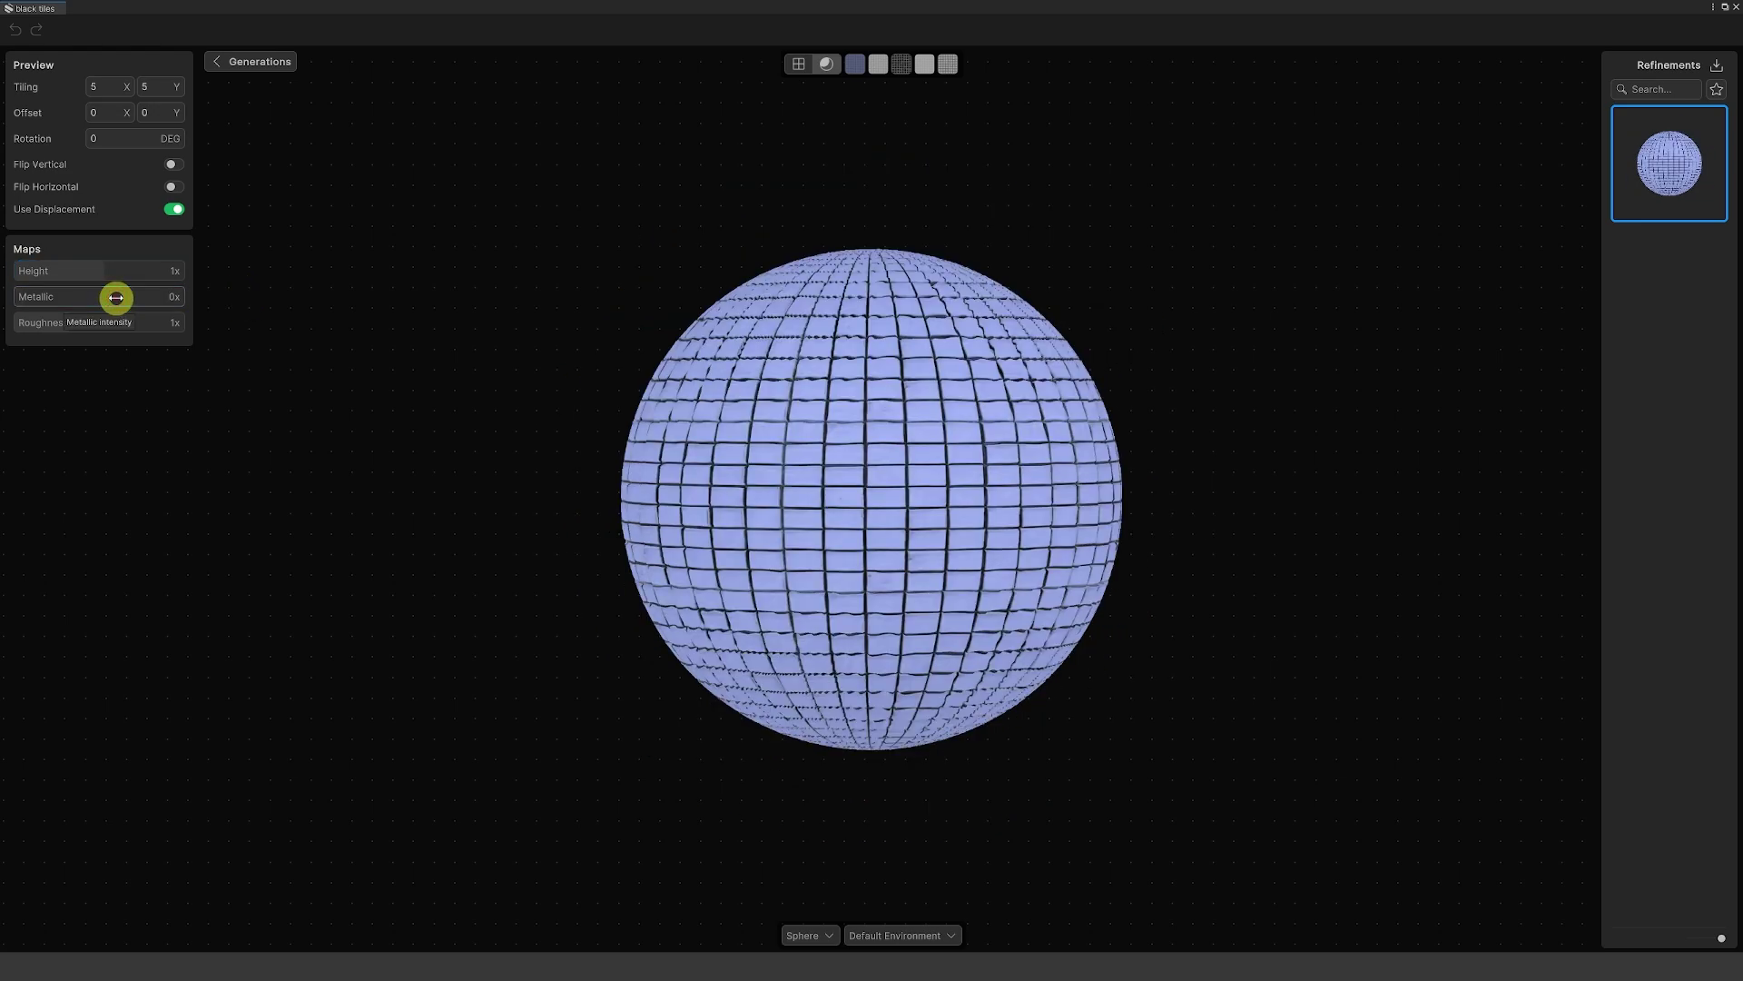
pyautogui.click(164, 323)
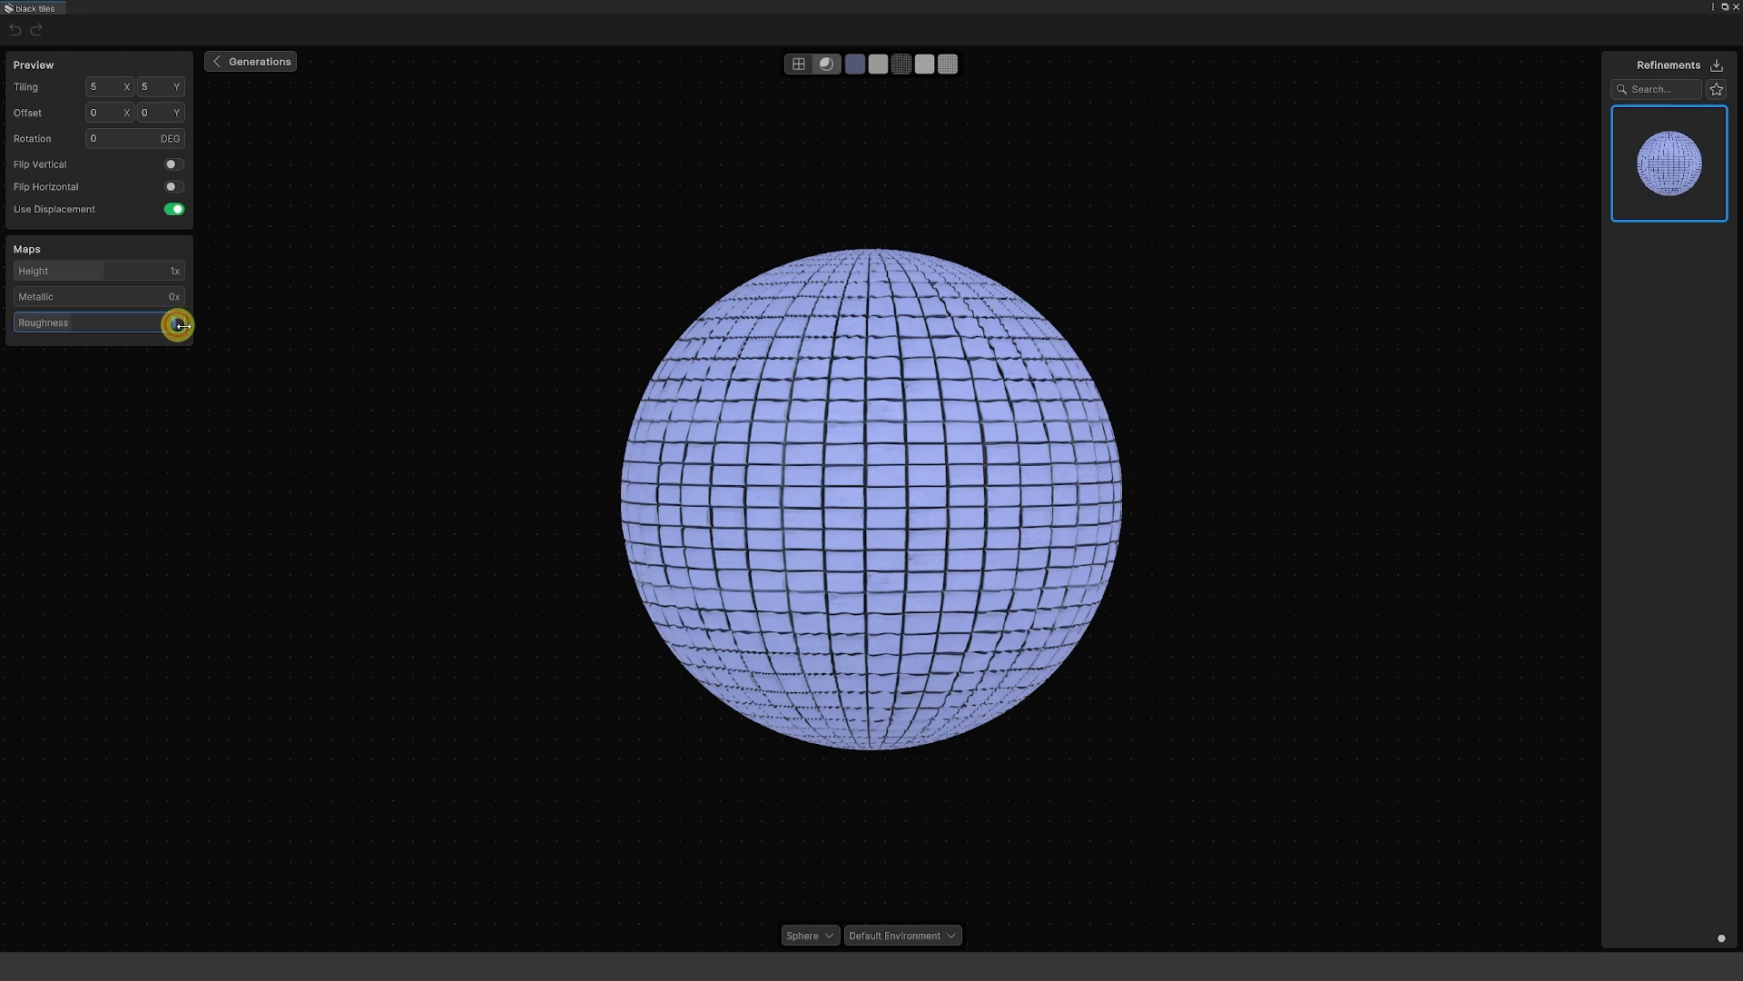
pyautogui.click(277, 334)
pyautogui.moveTo(913, 461); pyautogui.dragTo(463, 315)
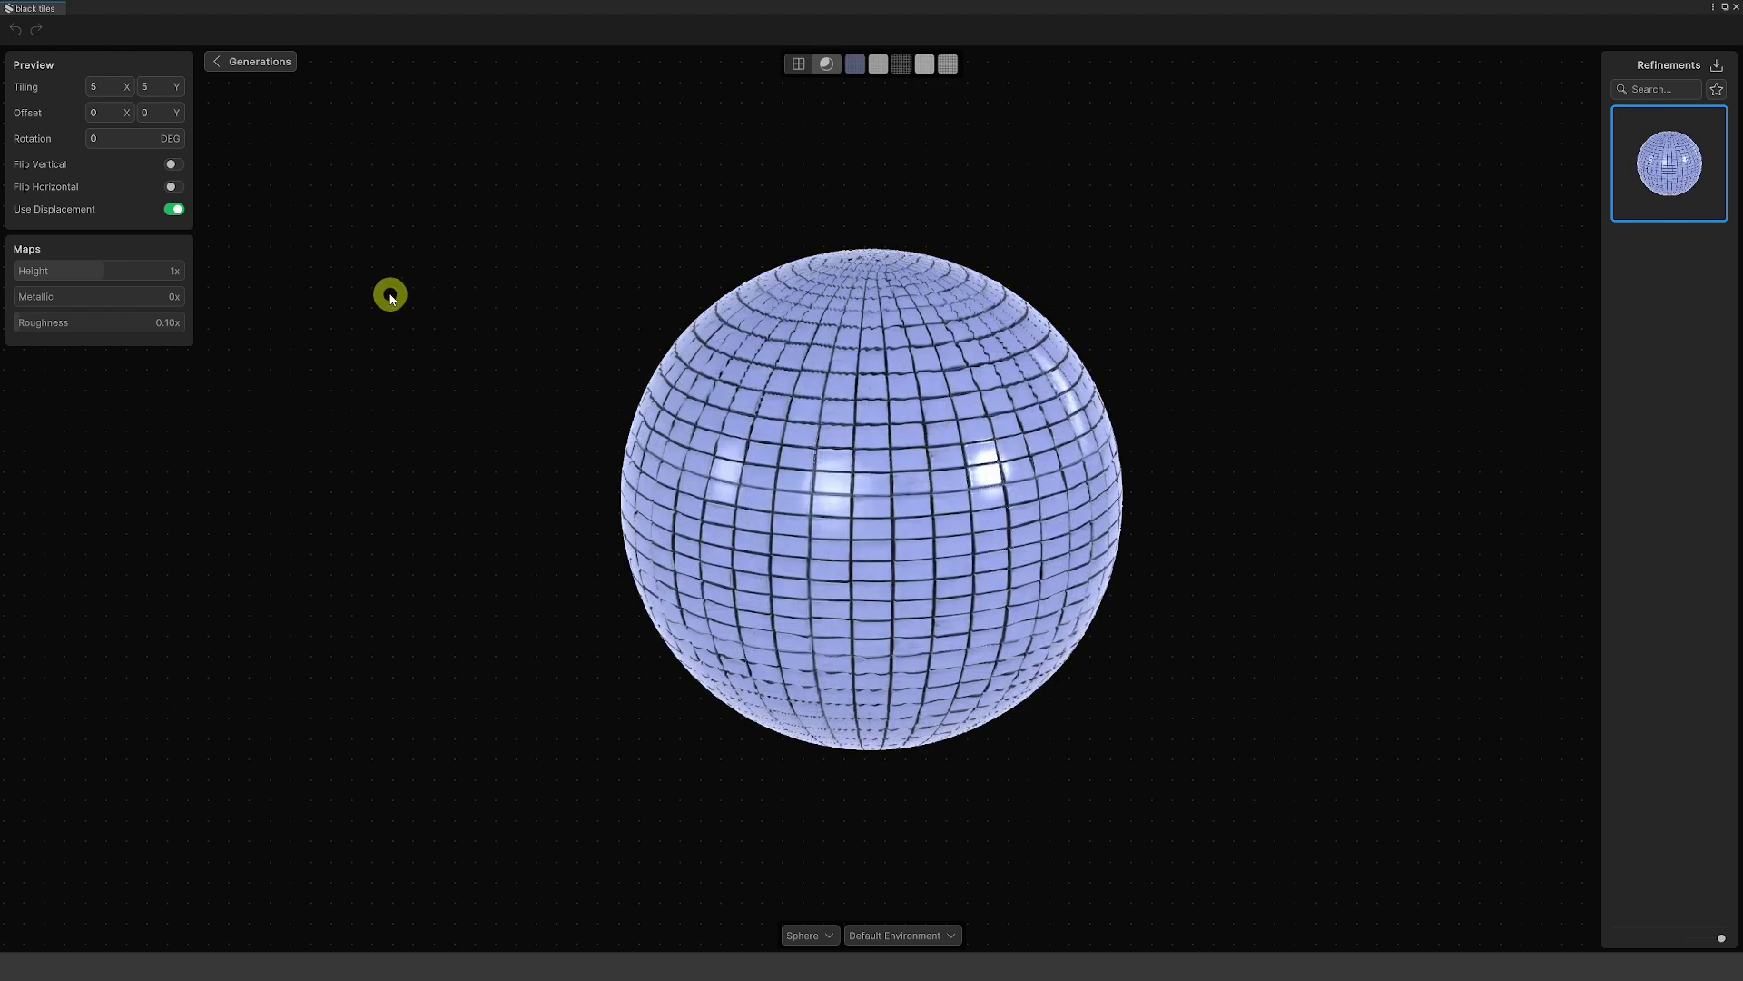
# - Export the refined tile texture as the White_Ceramic_Tiles material
pyautogui.click(222, 60)
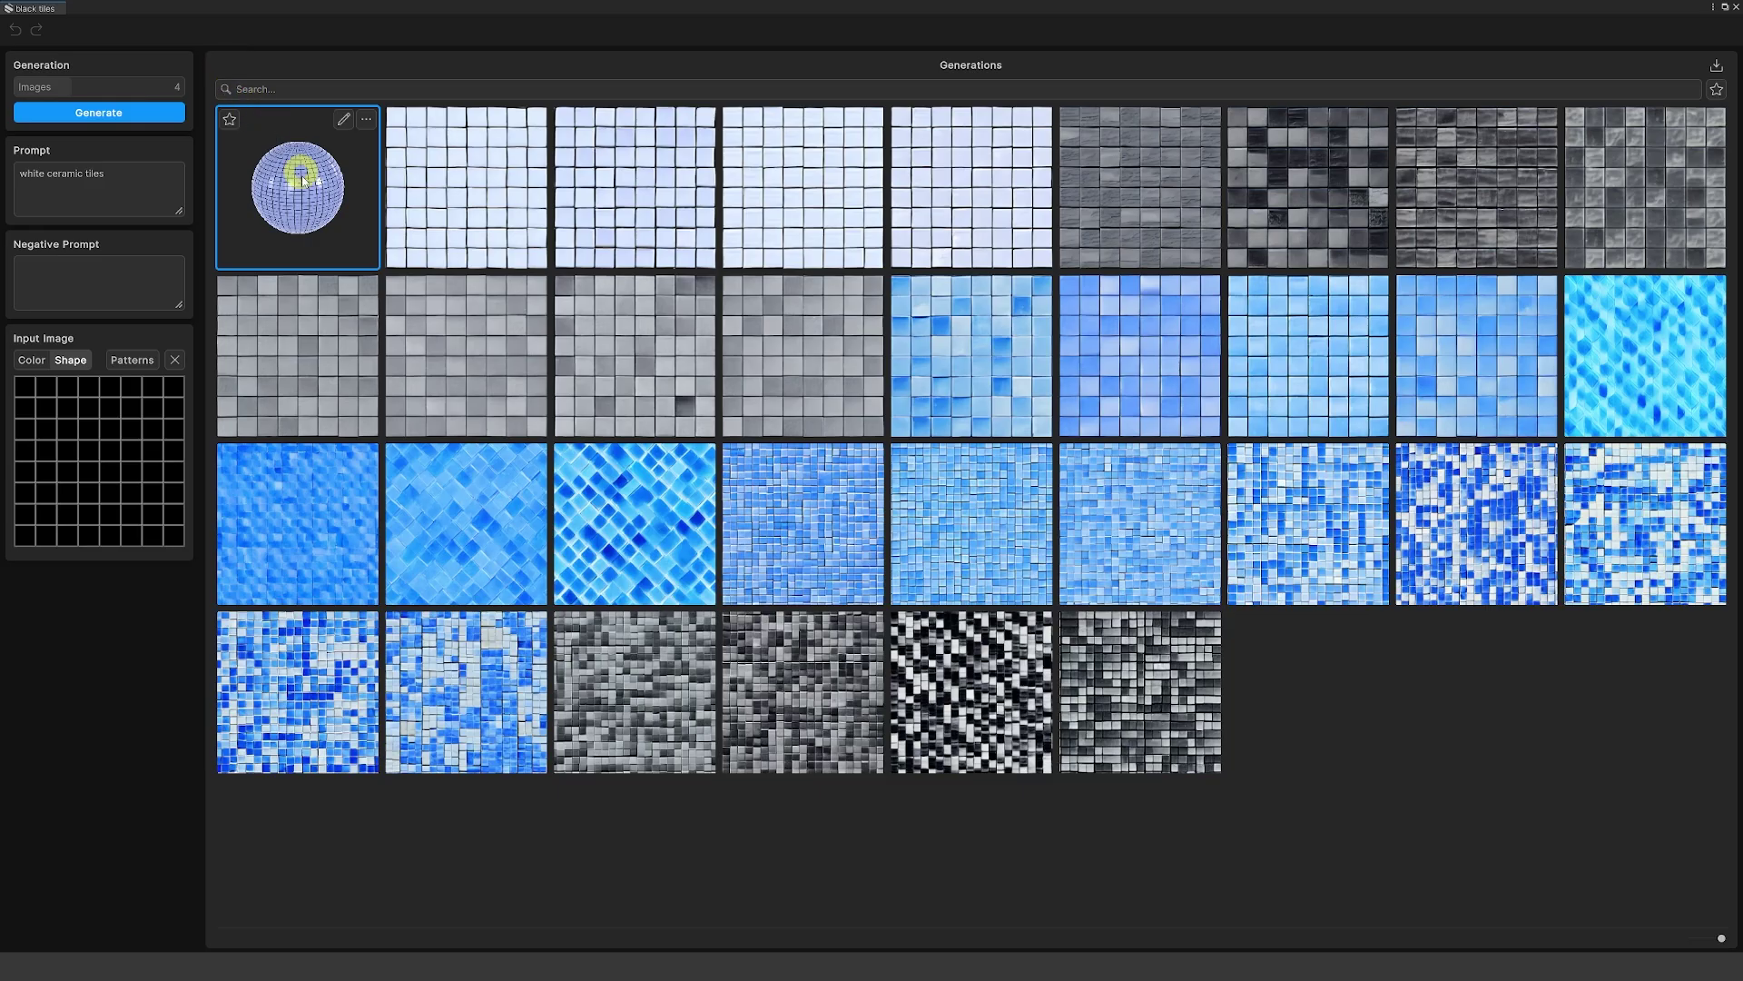
pyautogui.rightClick(310, 197)
pyautogui.click(360, 291)
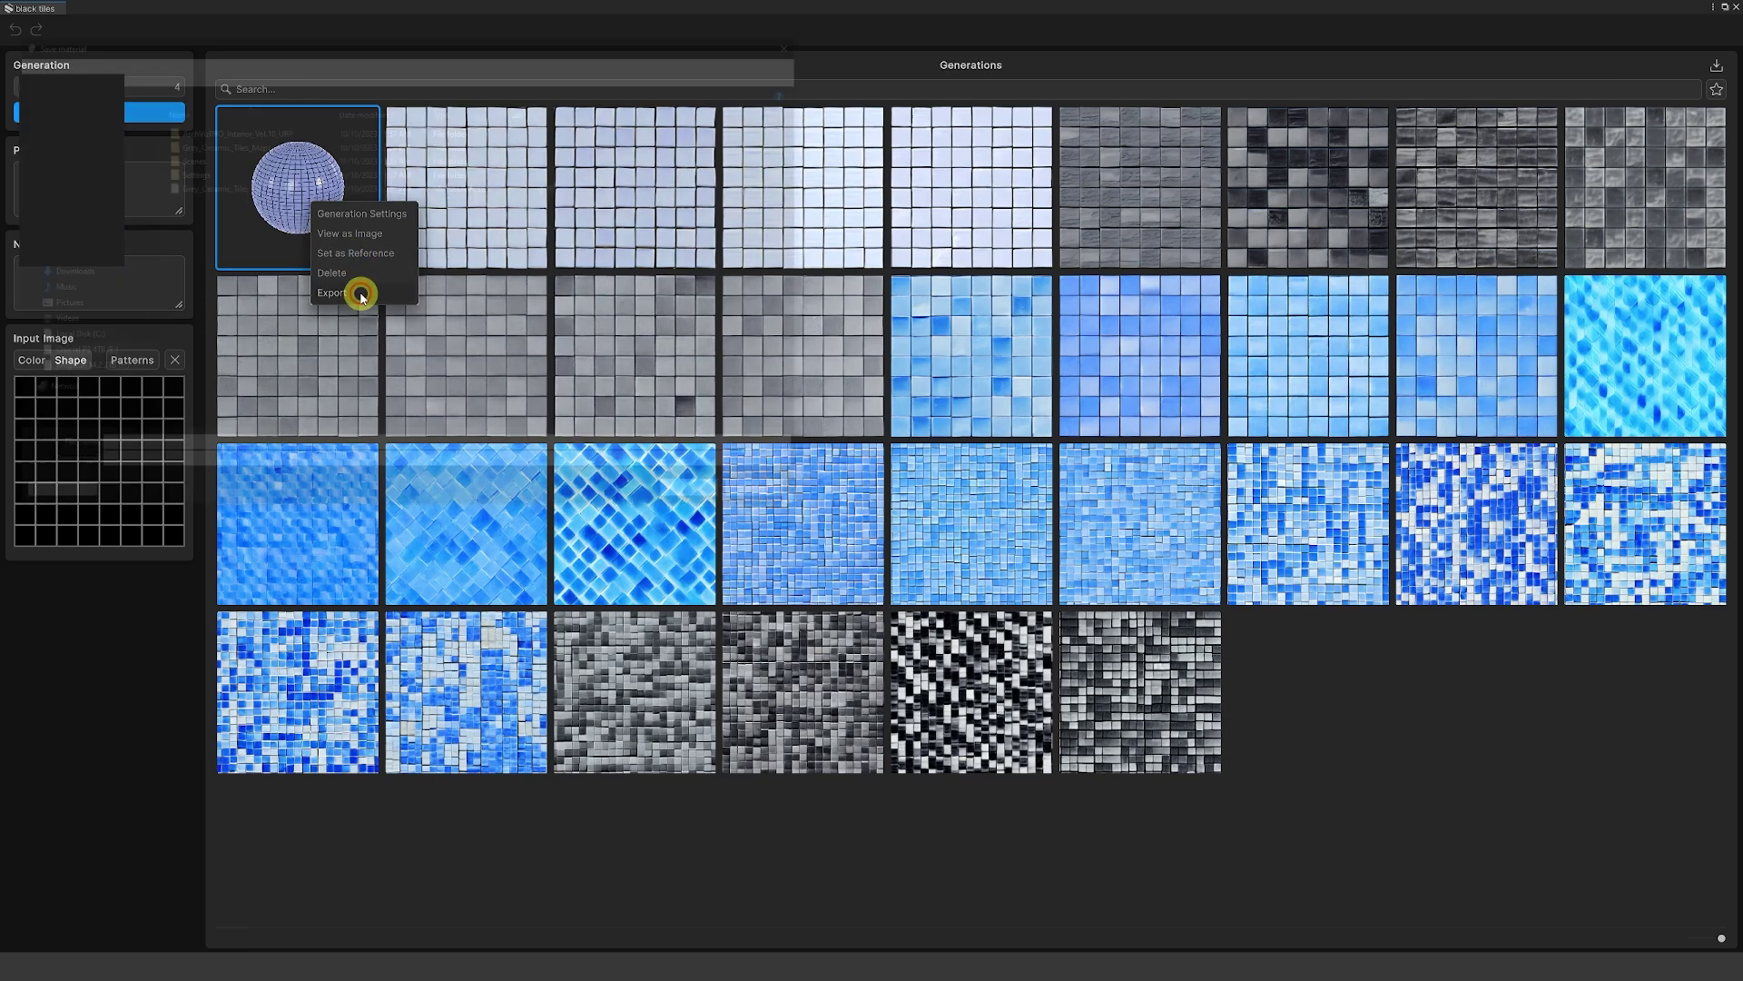
pyautogui.press('Return')
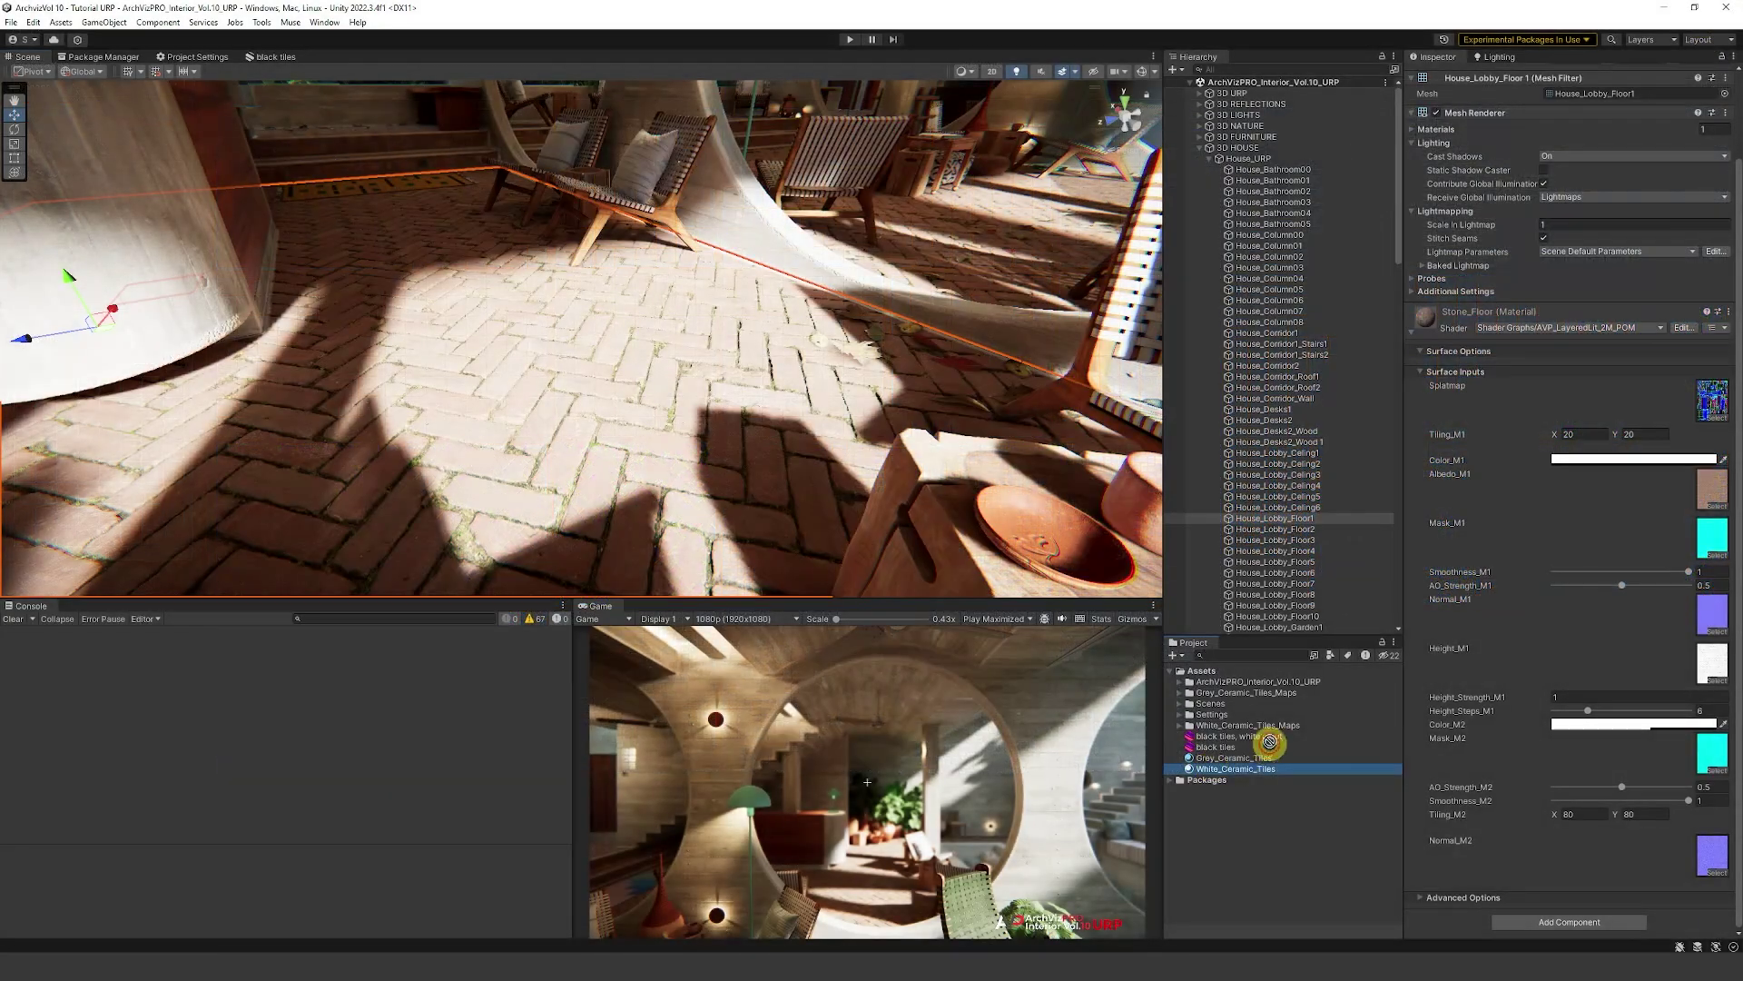
# - Apply White_Ceramic_Tiles to the floor with 30 × 30 tiling and height intensity 1
pyautogui.moveTo(1236, 768); pyautogui.dragTo(672, 418)
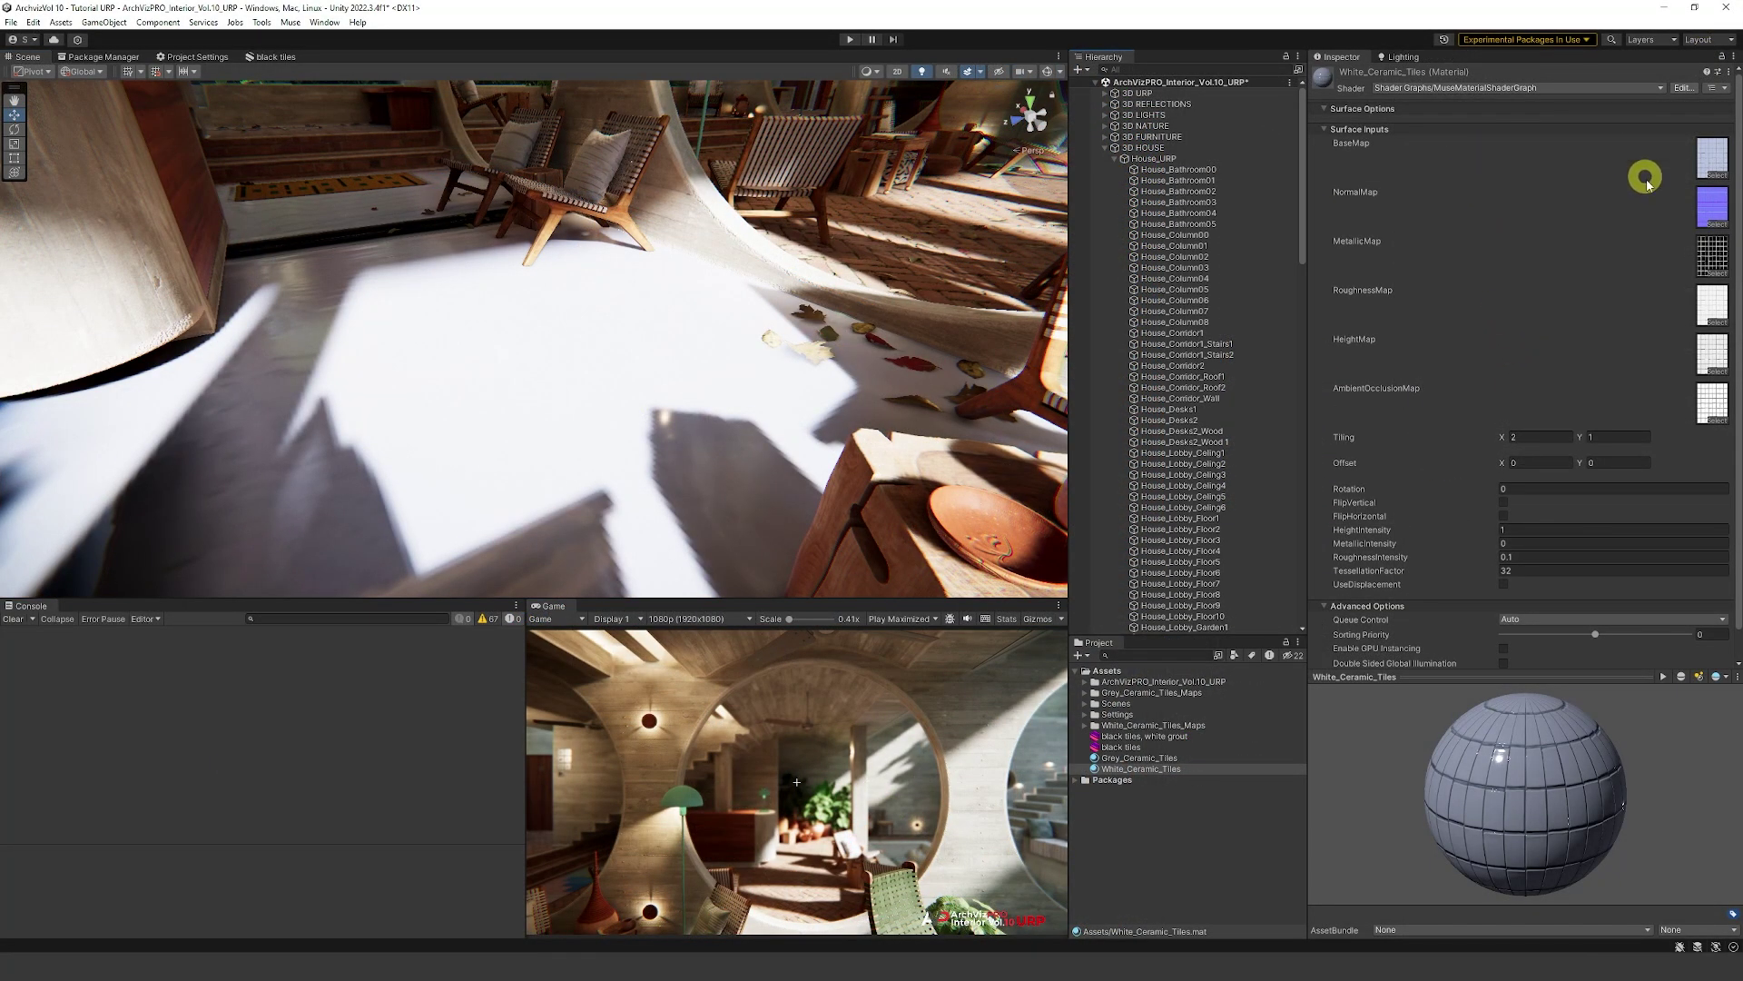
pyautogui.scroll(-1, 1553, 385)
pyautogui.click(1526, 407)
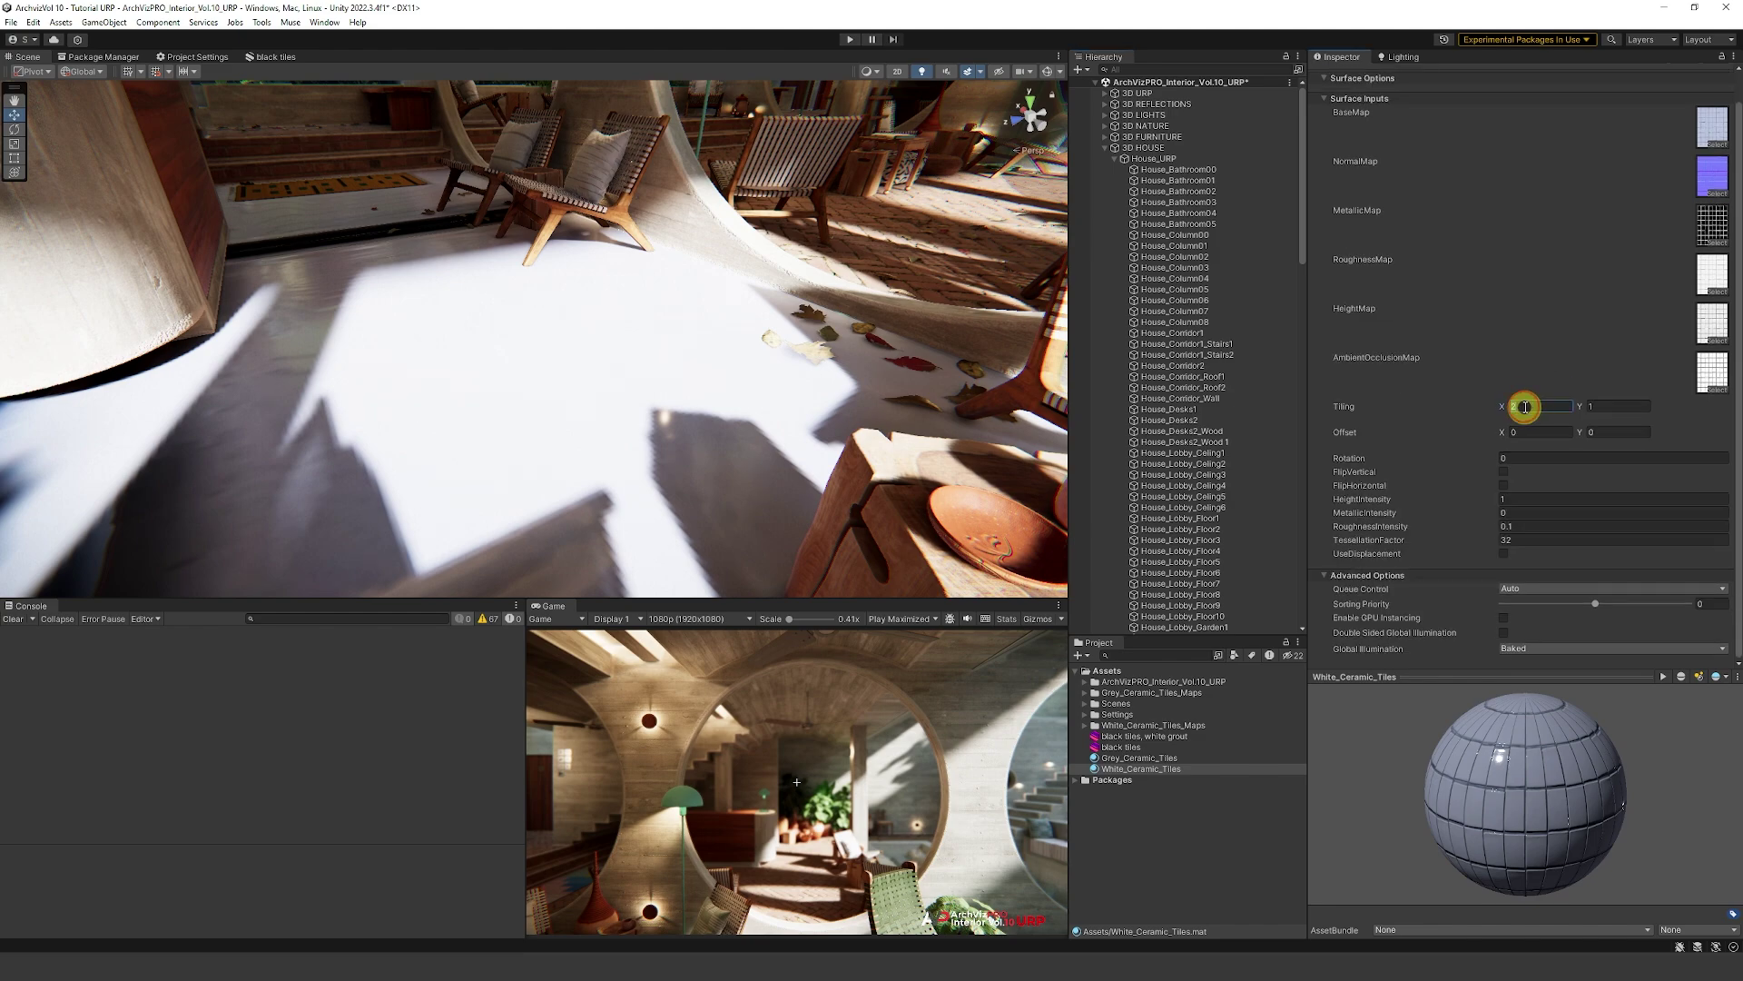
pyautogui.write('30')
pyautogui.press('Tab')
pyautogui.write('30')
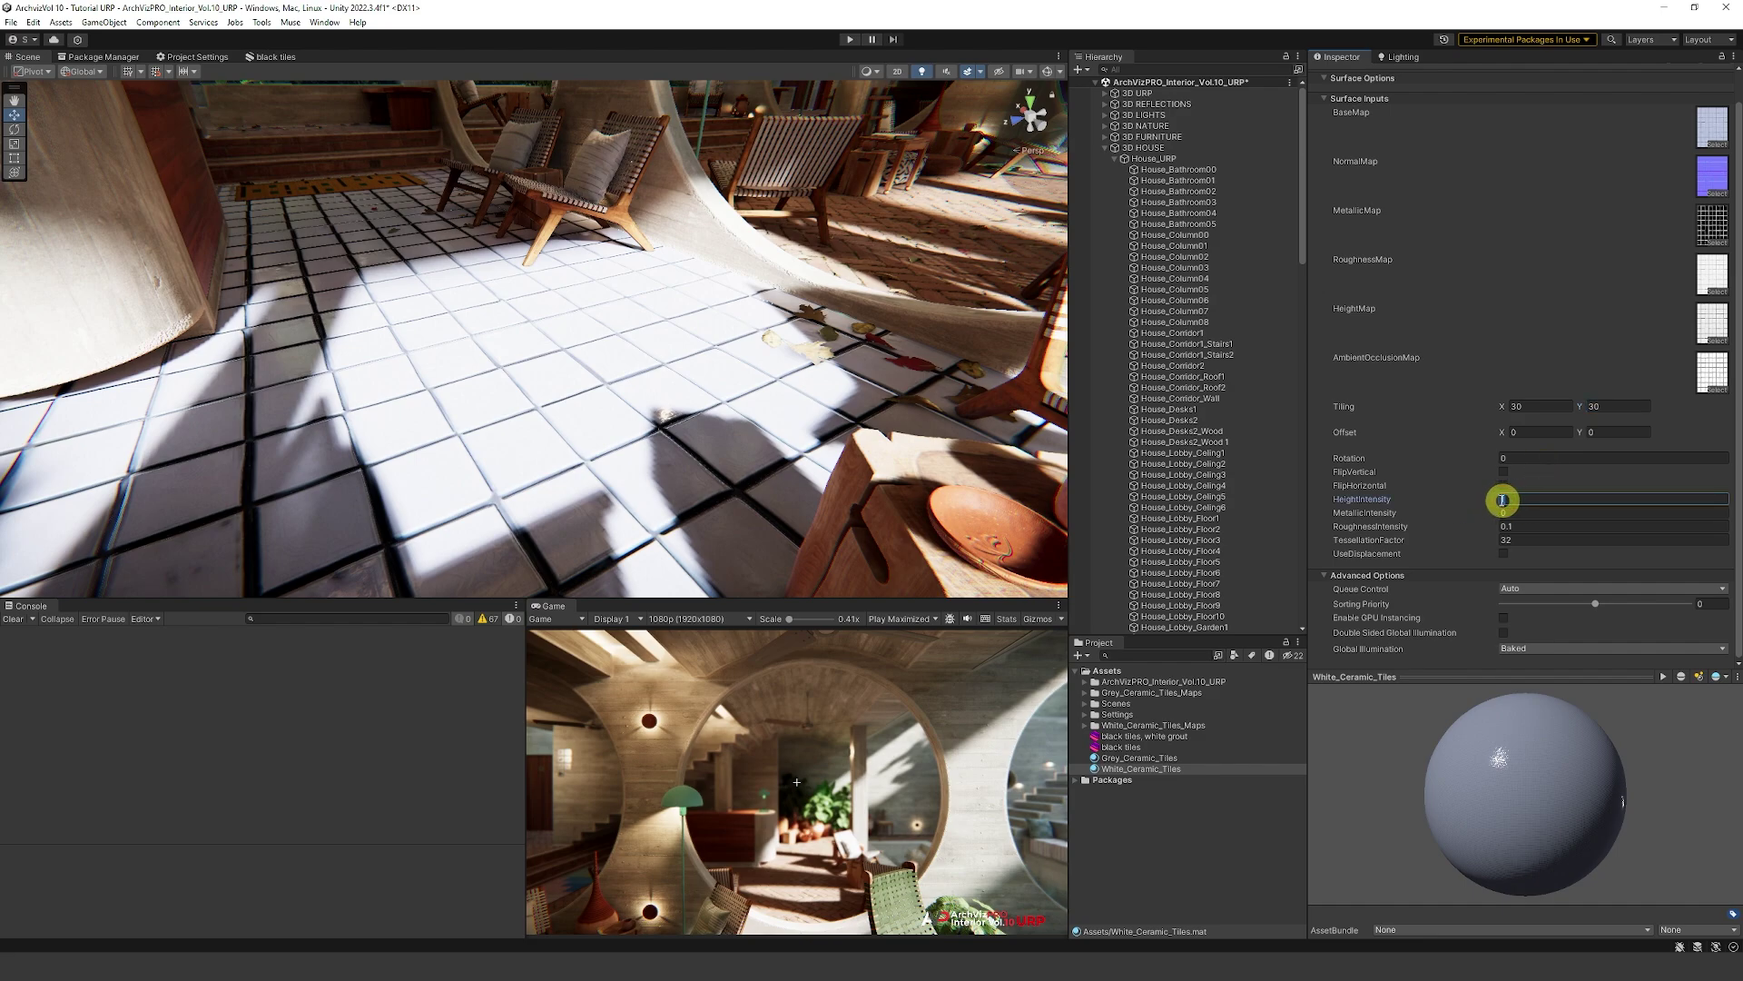
pyautogui.write('1')
pyautogui.press('Tab')
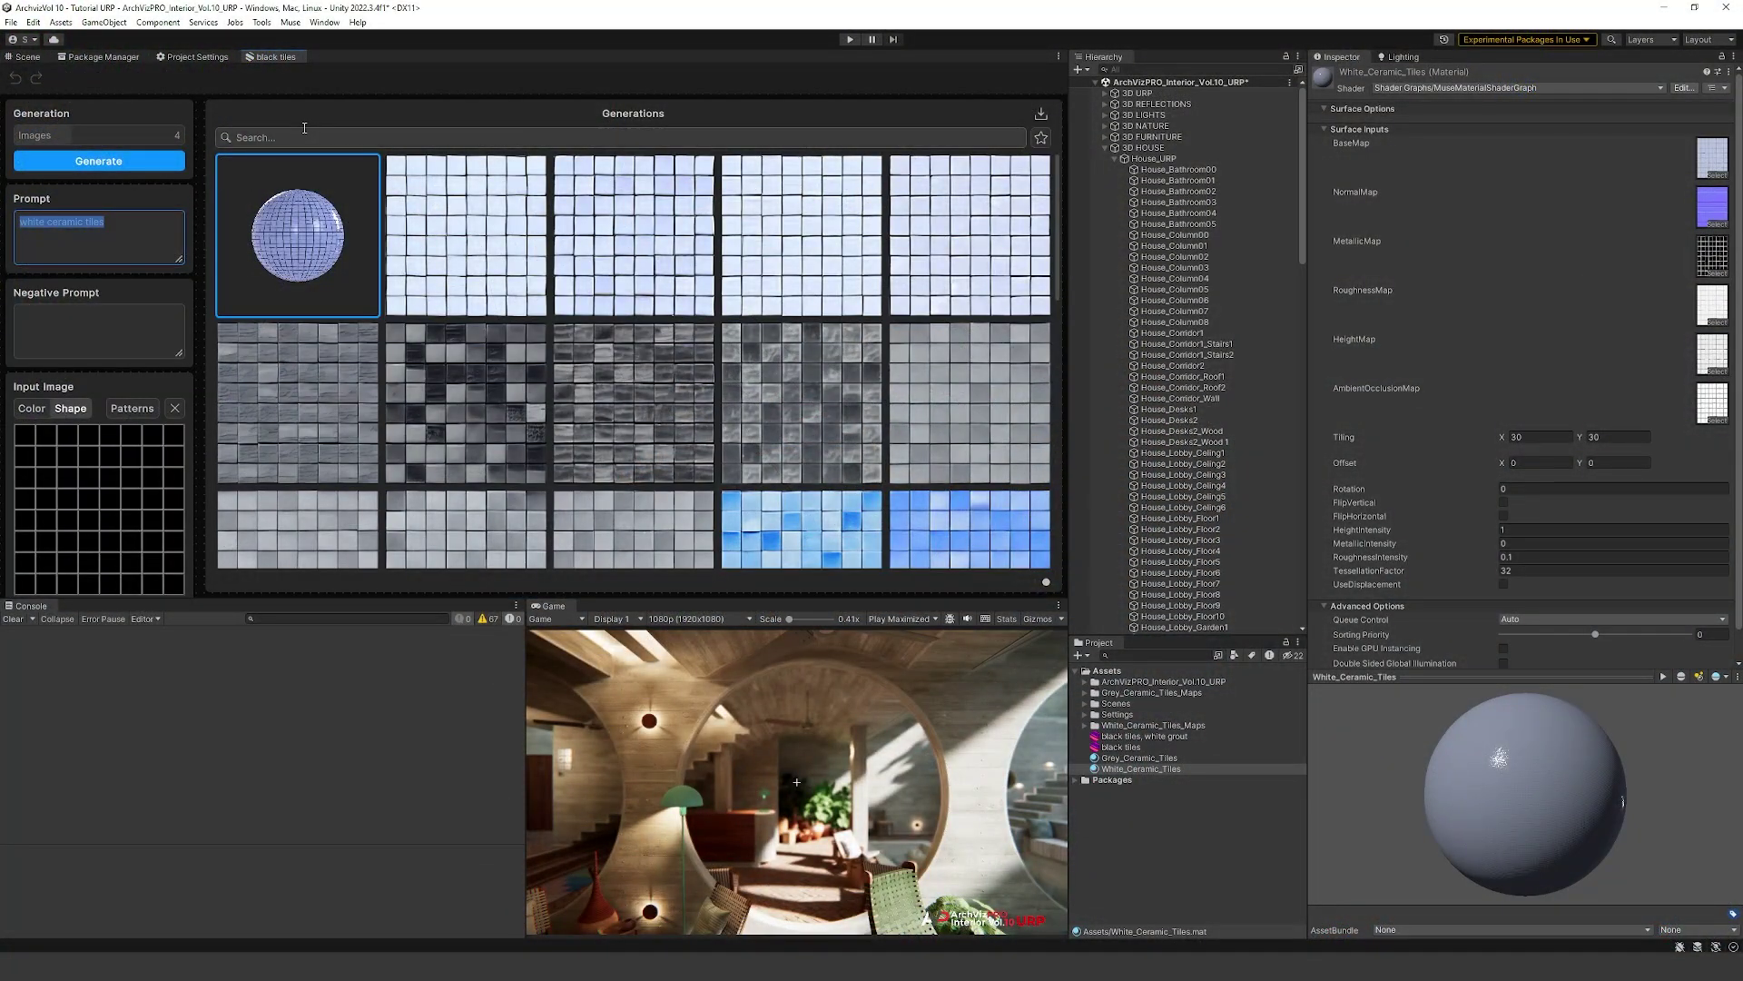
# - Generate 'wooden floor boards' textures with the shape guide image removed
pyautogui.write('woo')
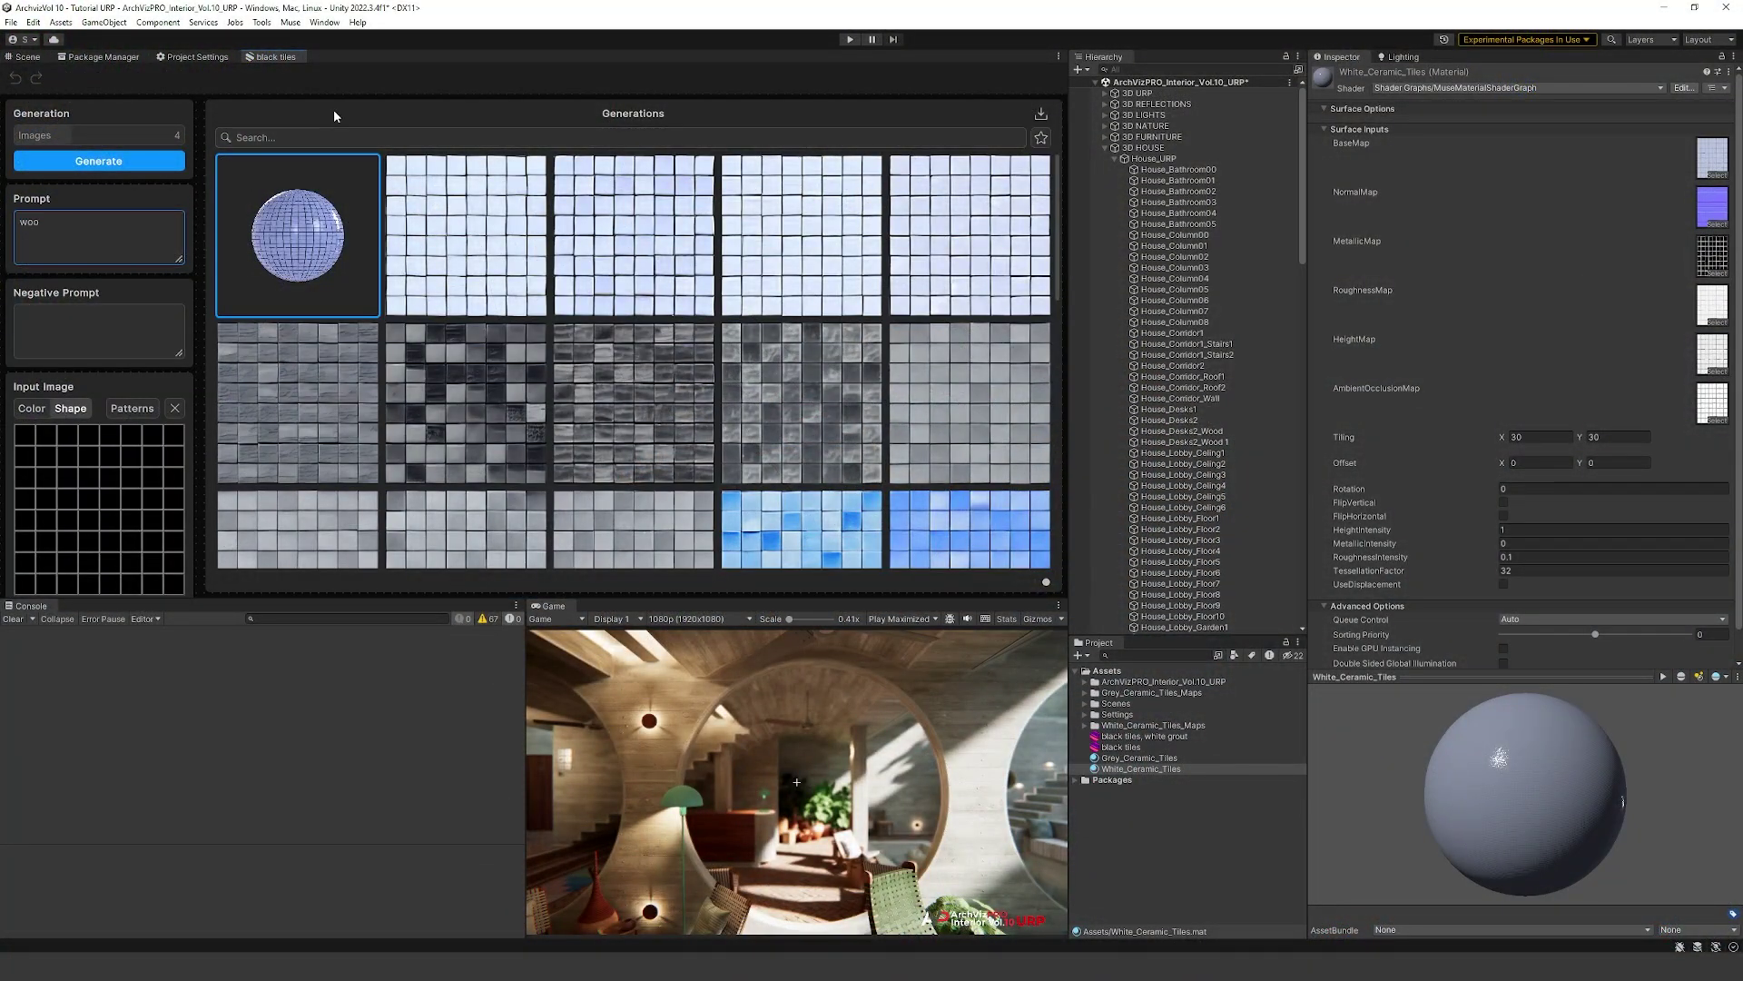
pyautogui.write('den floor boards')
pyautogui.press('Return')
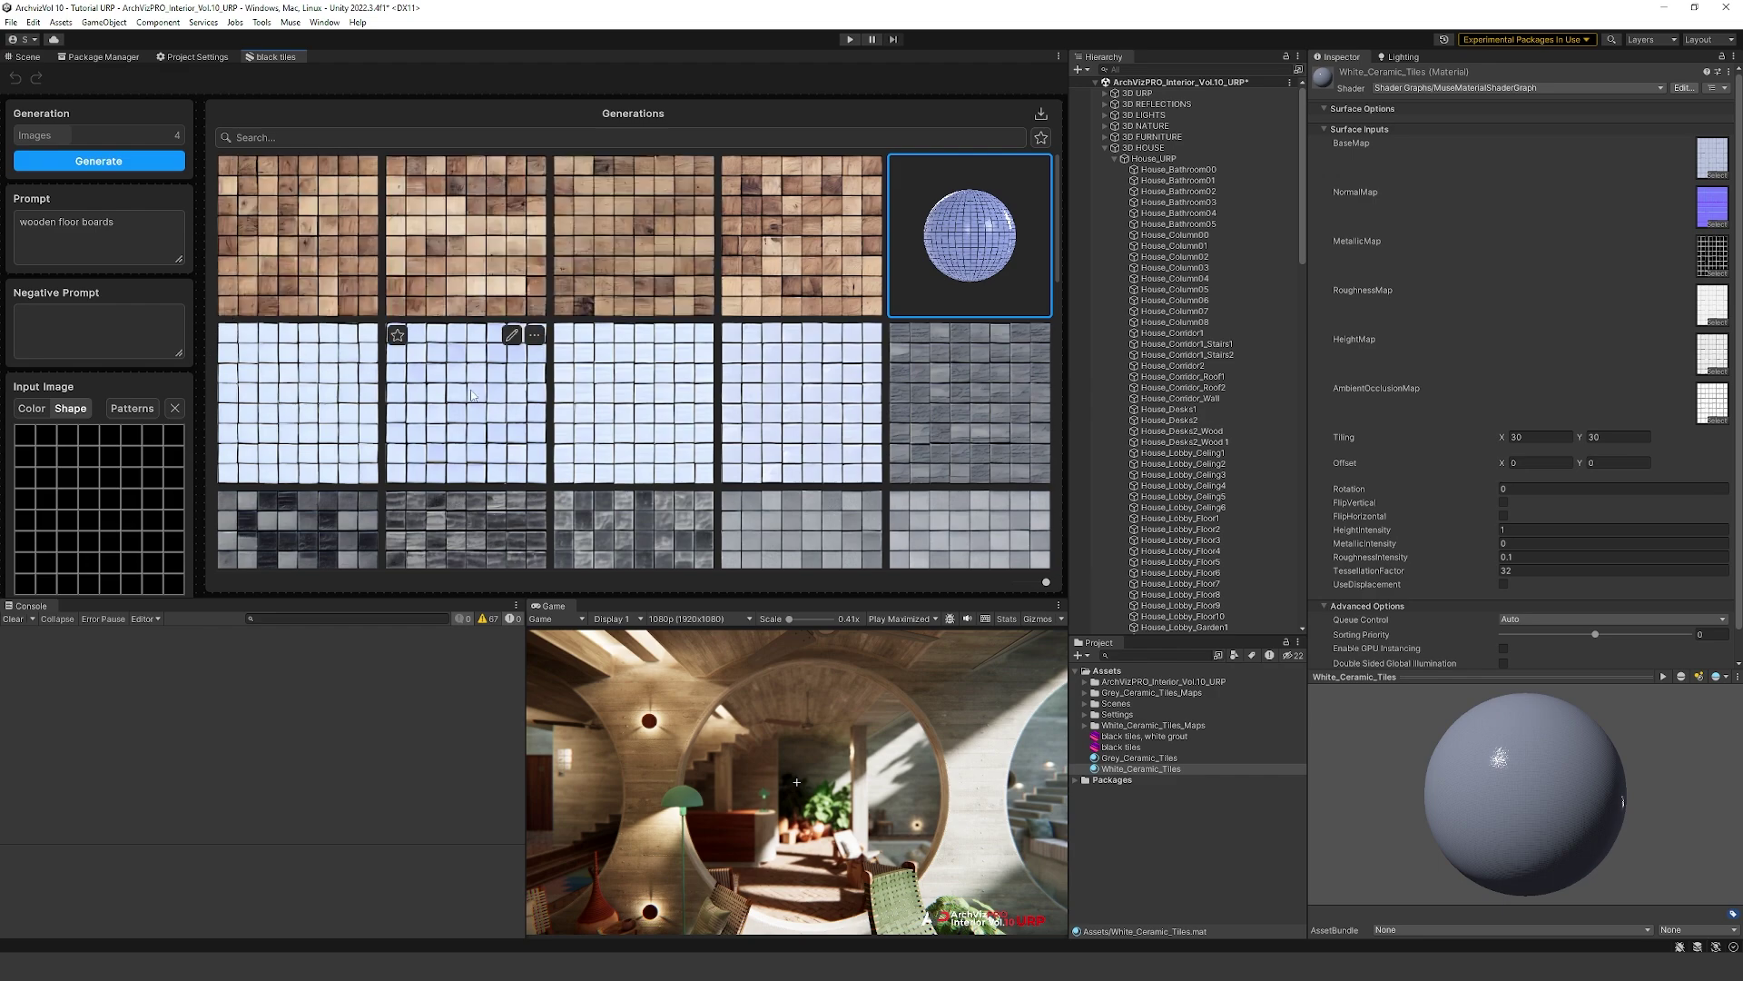
pyautogui.click(176, 410)
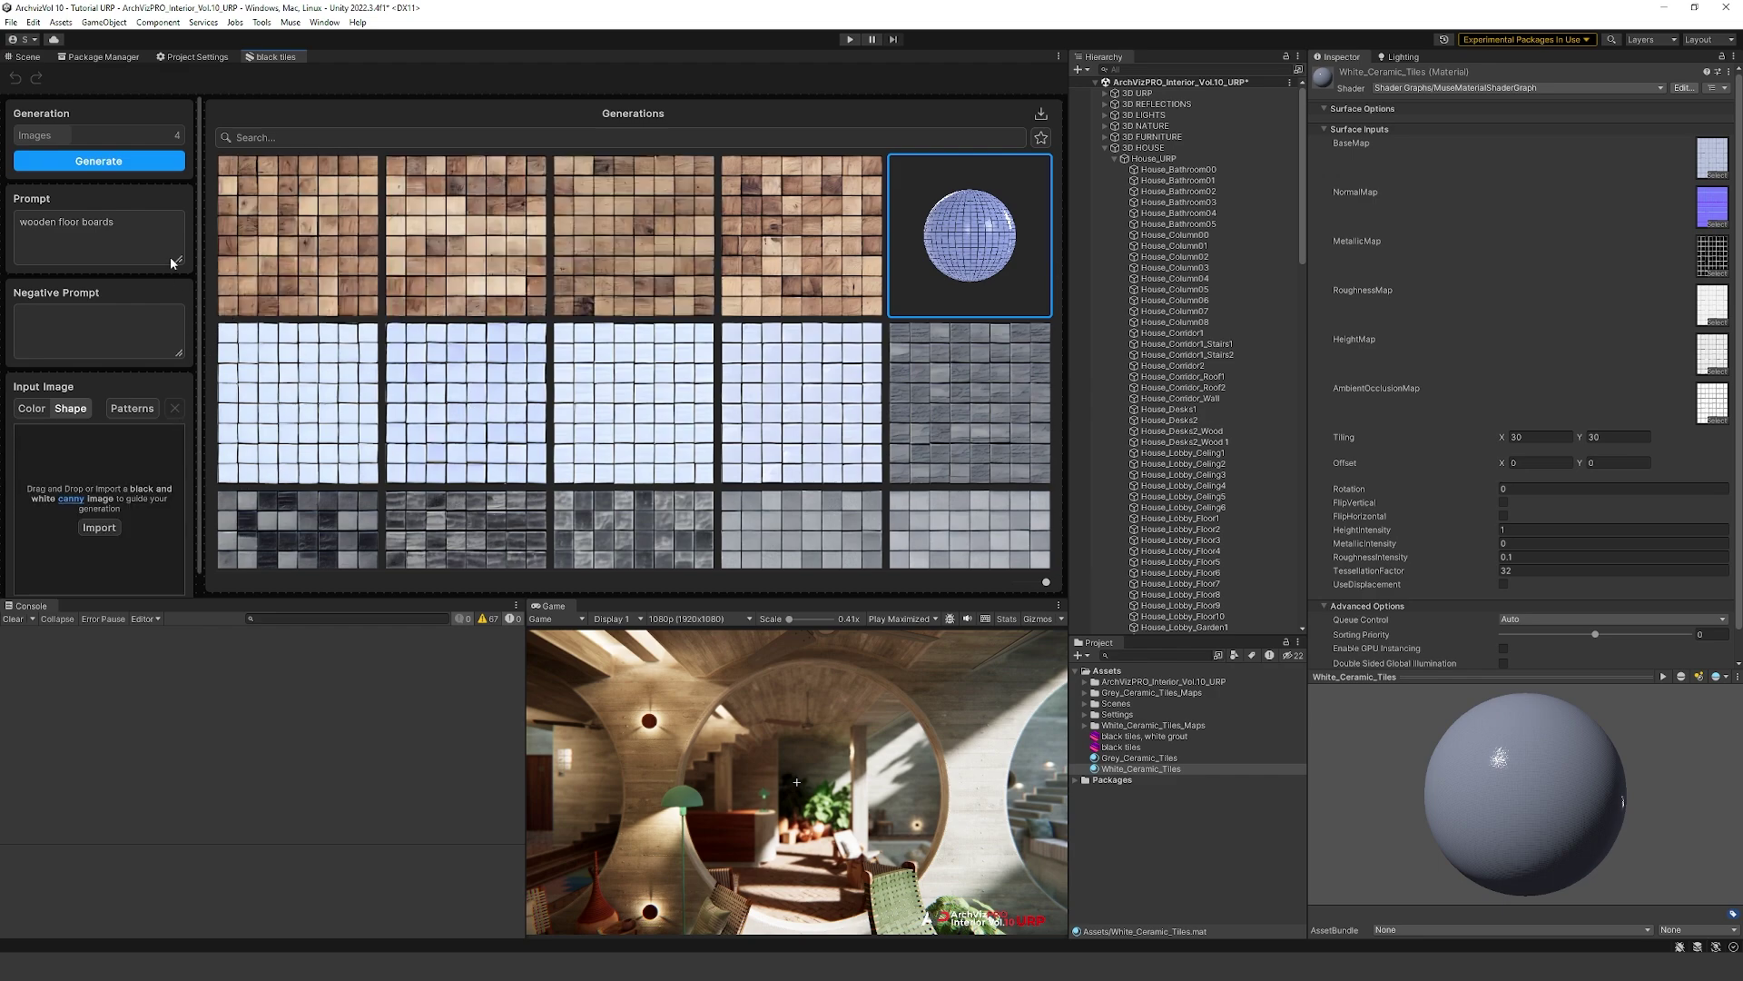
pyautogui.click(107, 164)
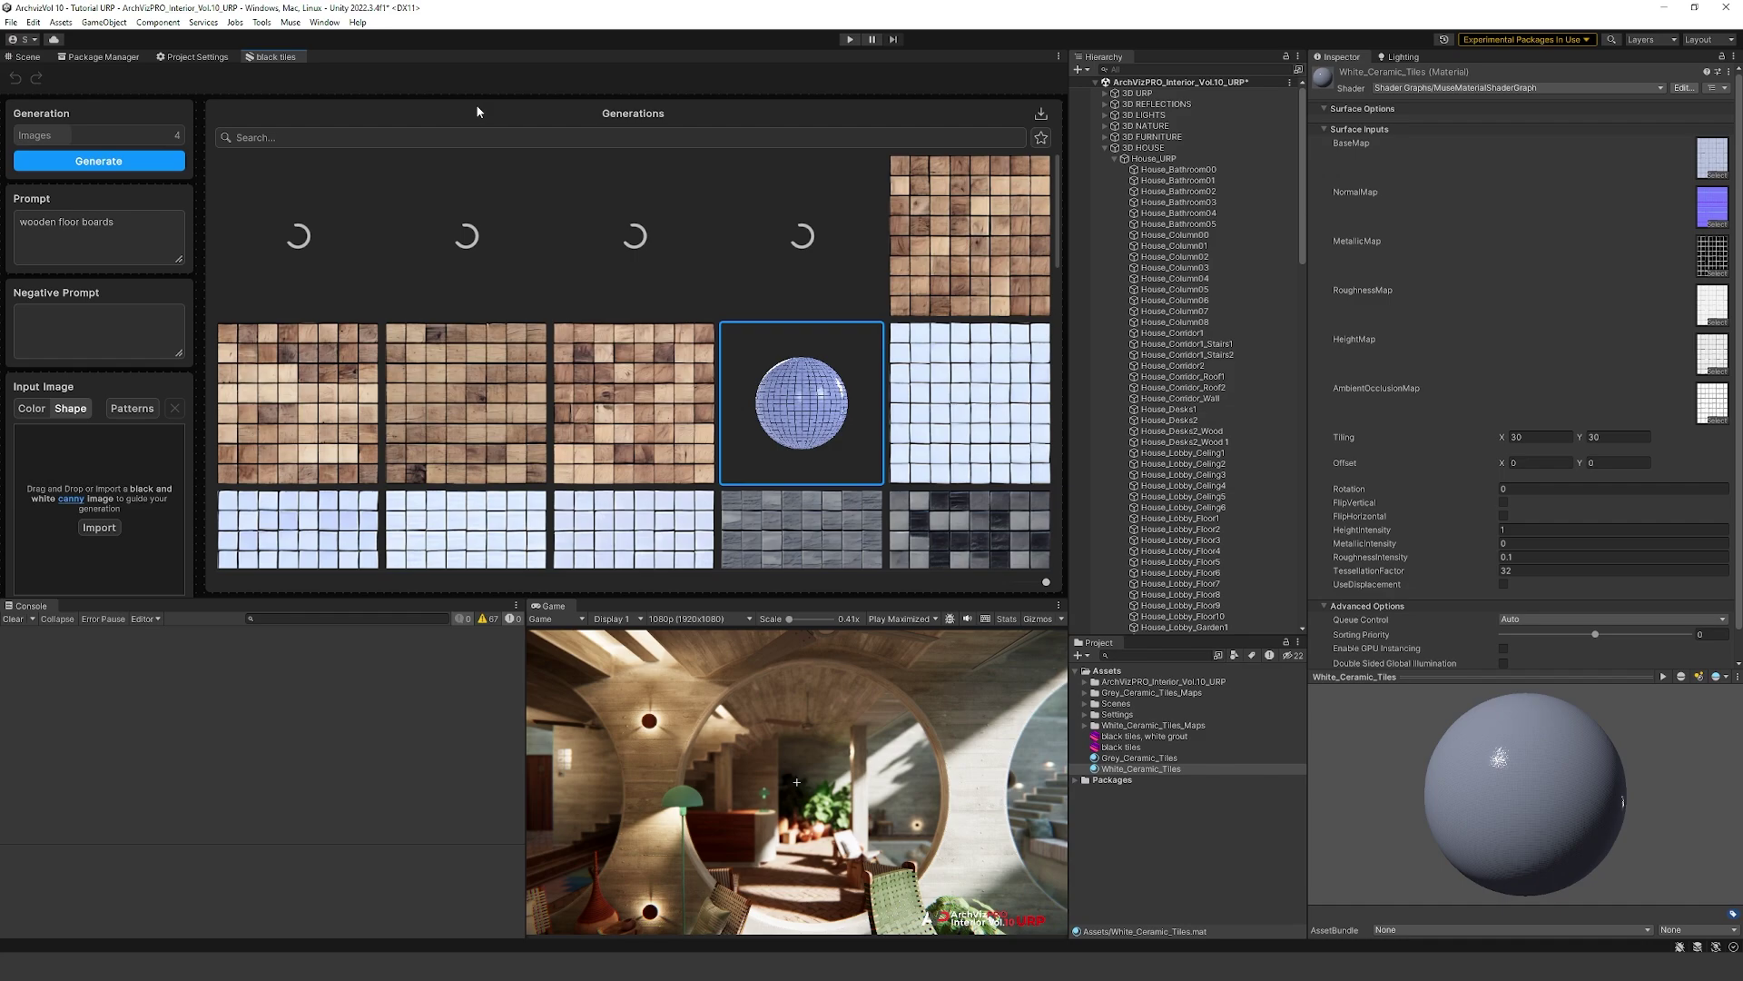
# - Upscale the fourth wooden plank texture and apply it to the floor as Wooden_Boards_Floor
pyautogui.doubleClick(767, 259)
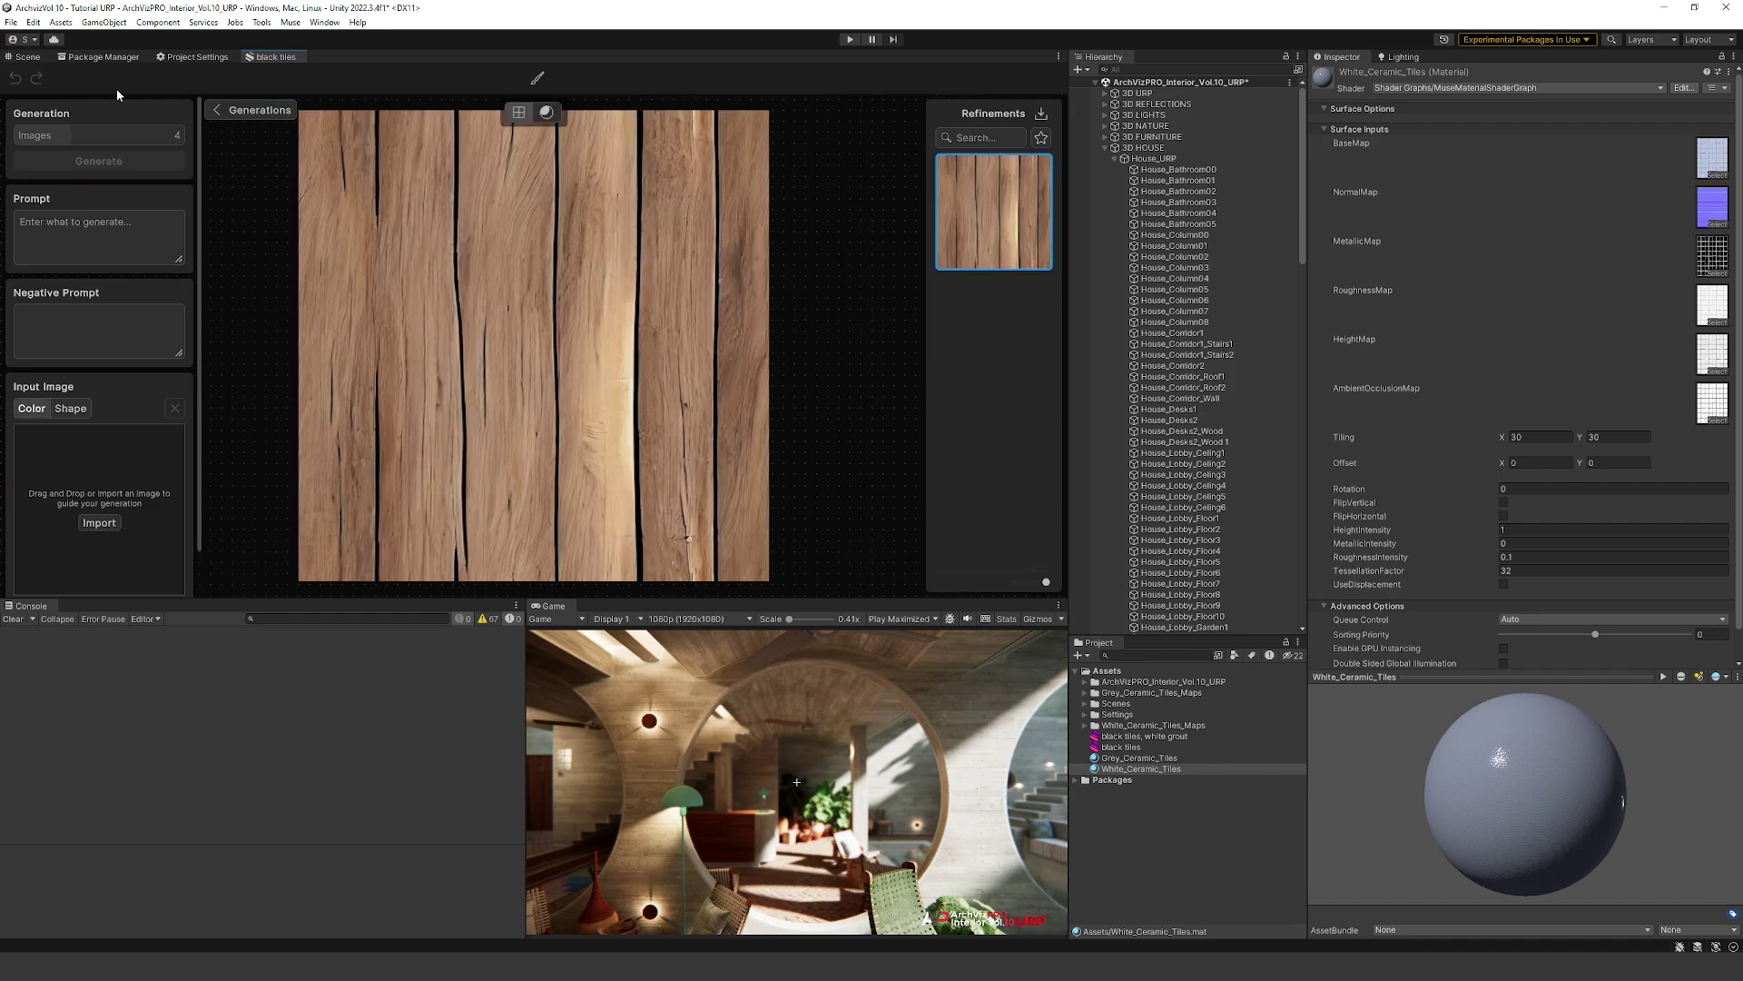
pyautogui.click(245, 110)
pyautogui.click(625, 251)
pyautogui.doubleClick(625, 251)
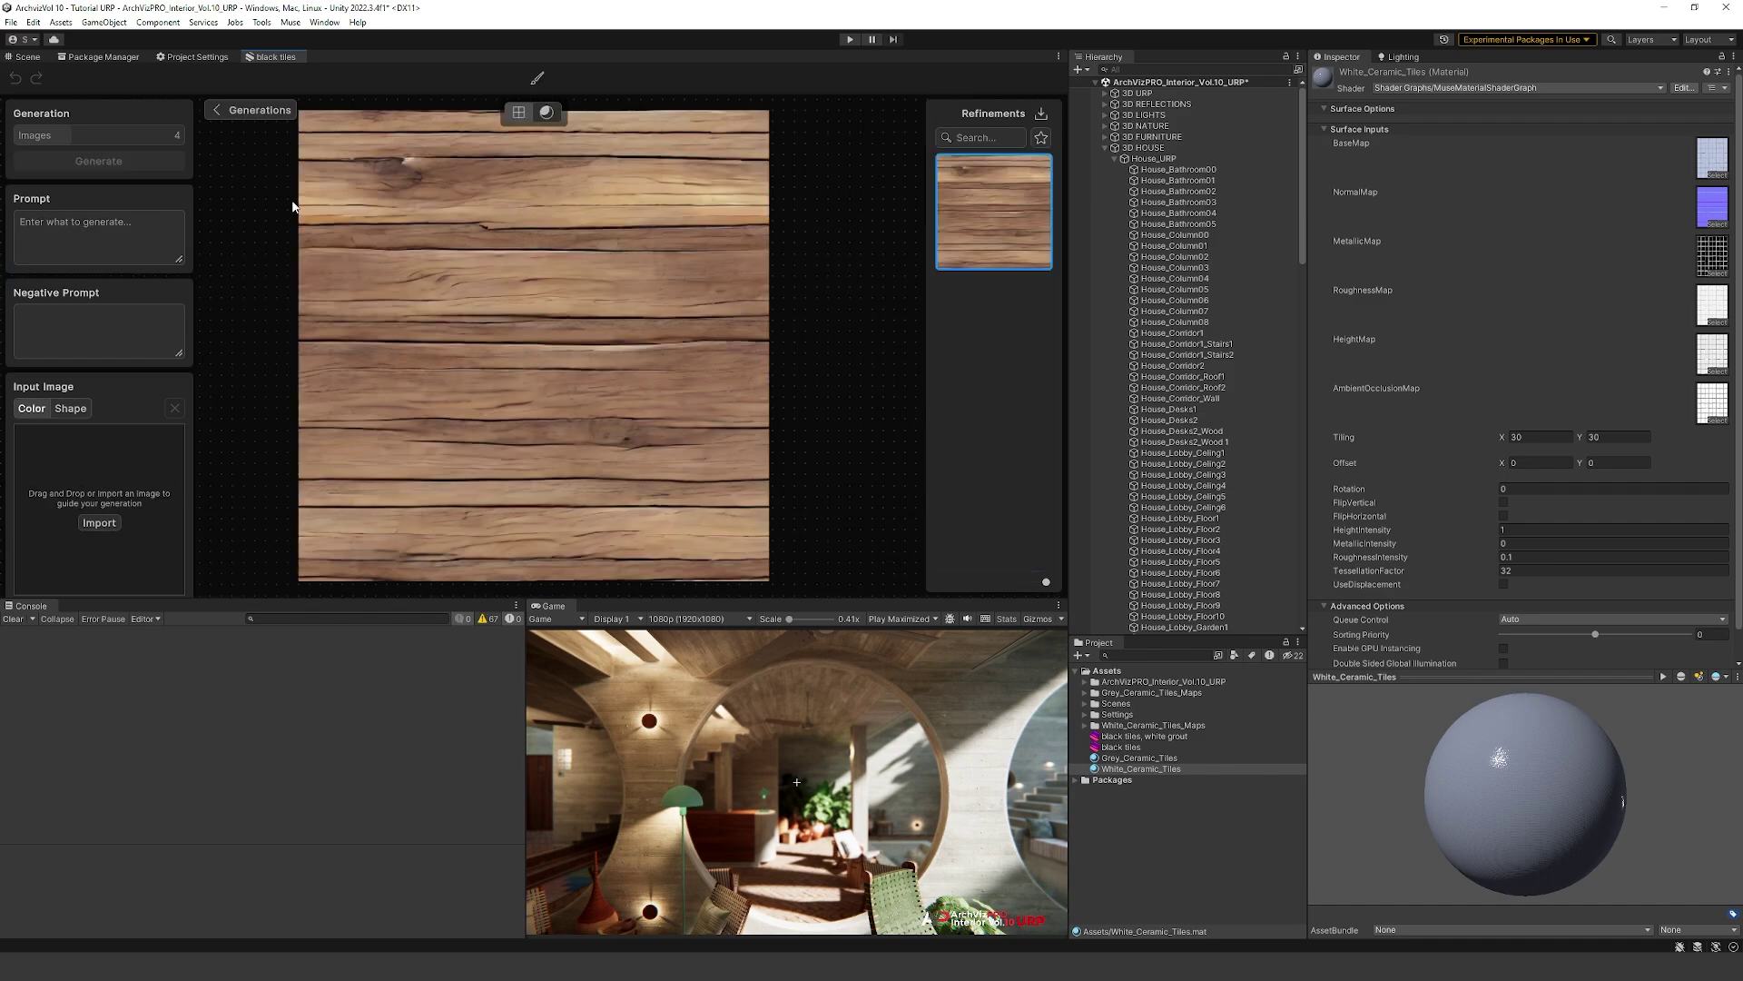
pyautogui.click(247, 109)
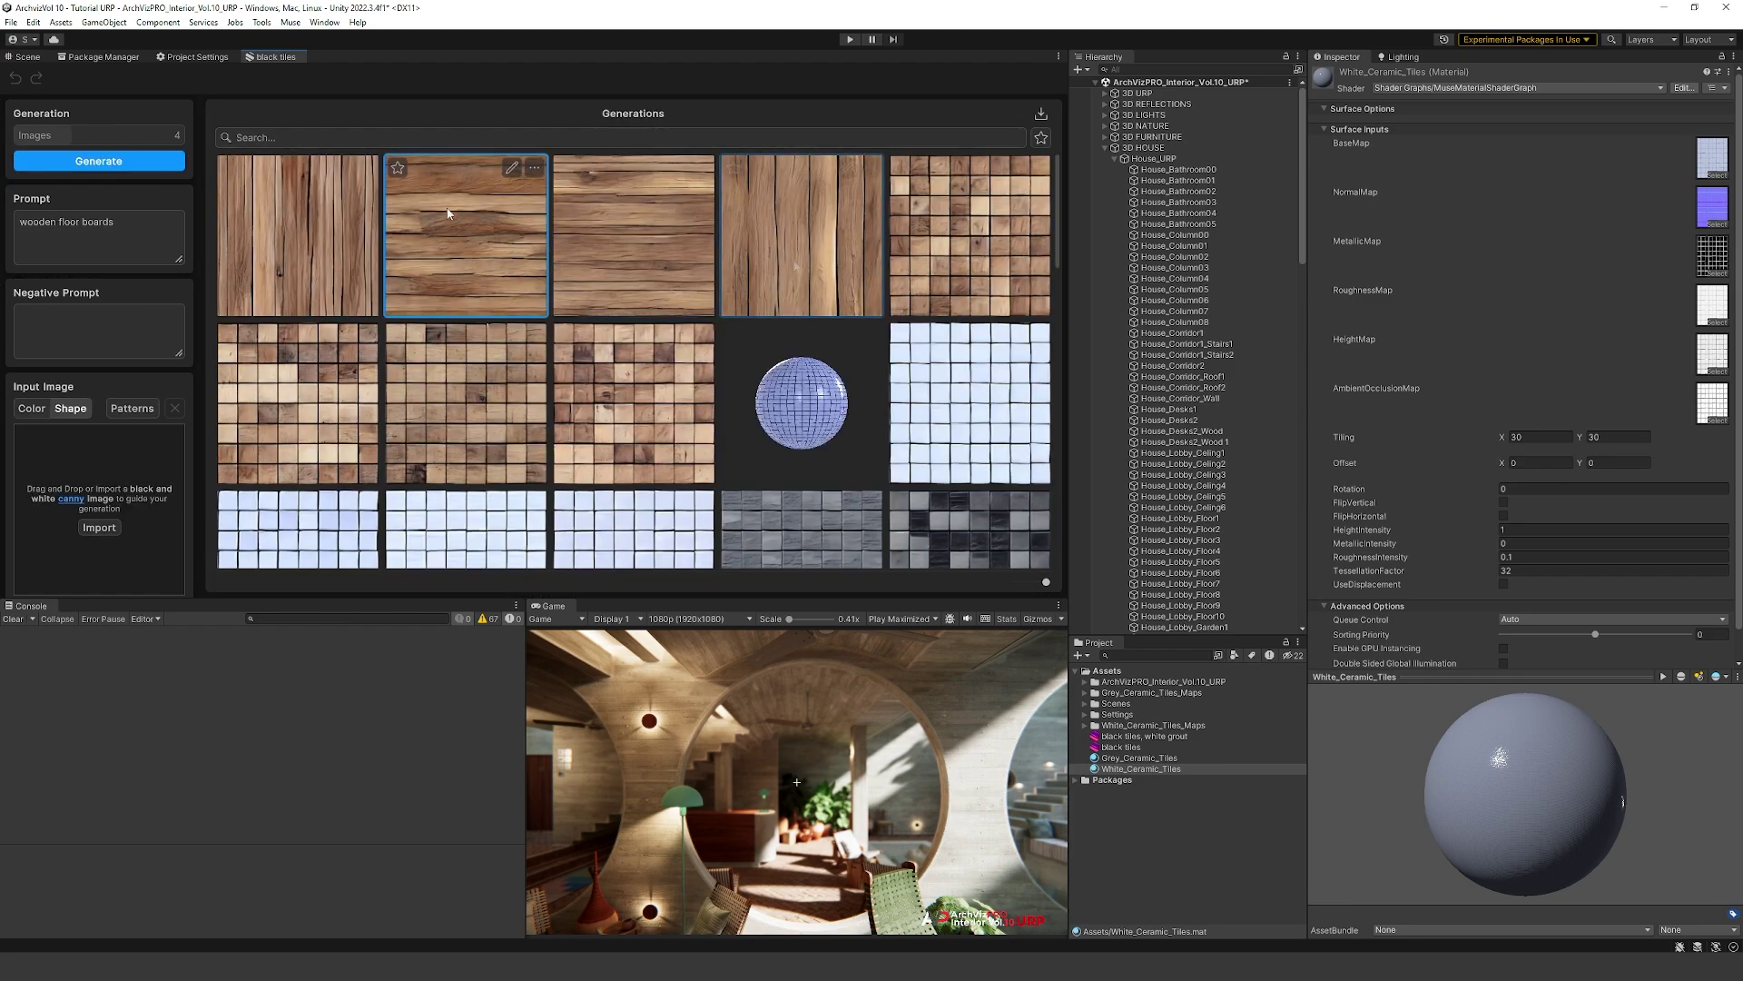
pyautogui.rightClick(792, 263)
pyautogui.click(816, 389)
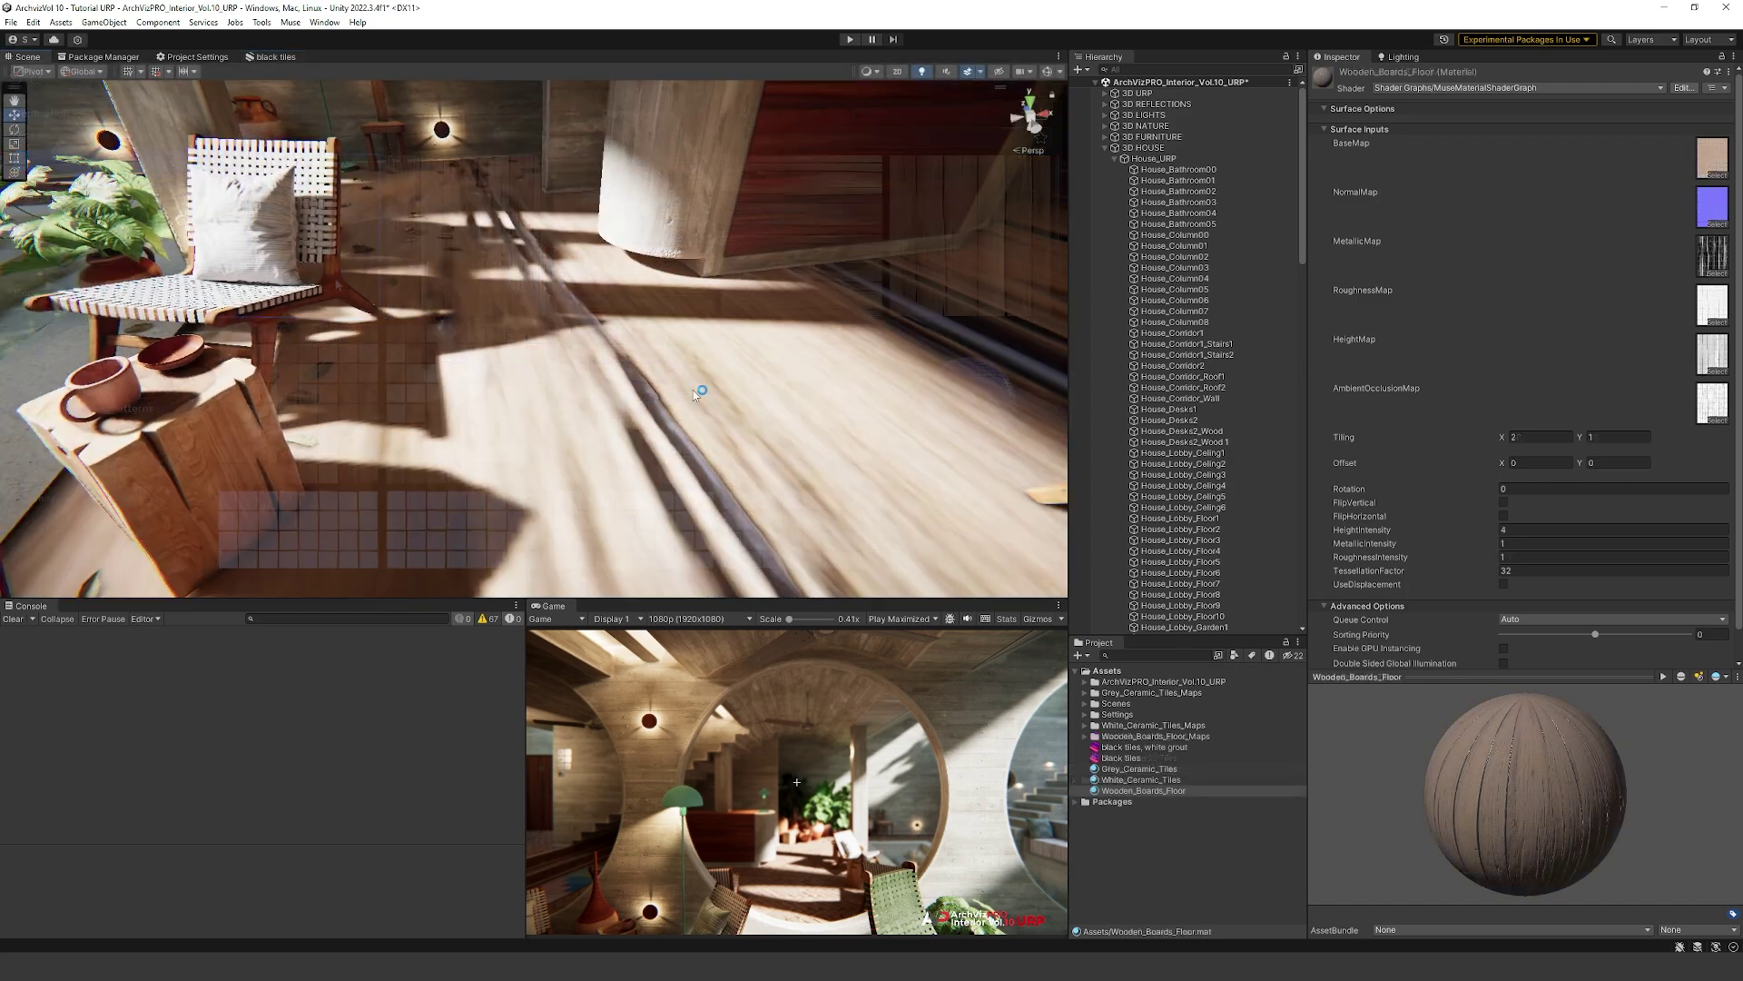
pyautogui.moveTo(963, 400); pyautogui.dragTo(753, 368, button='right')
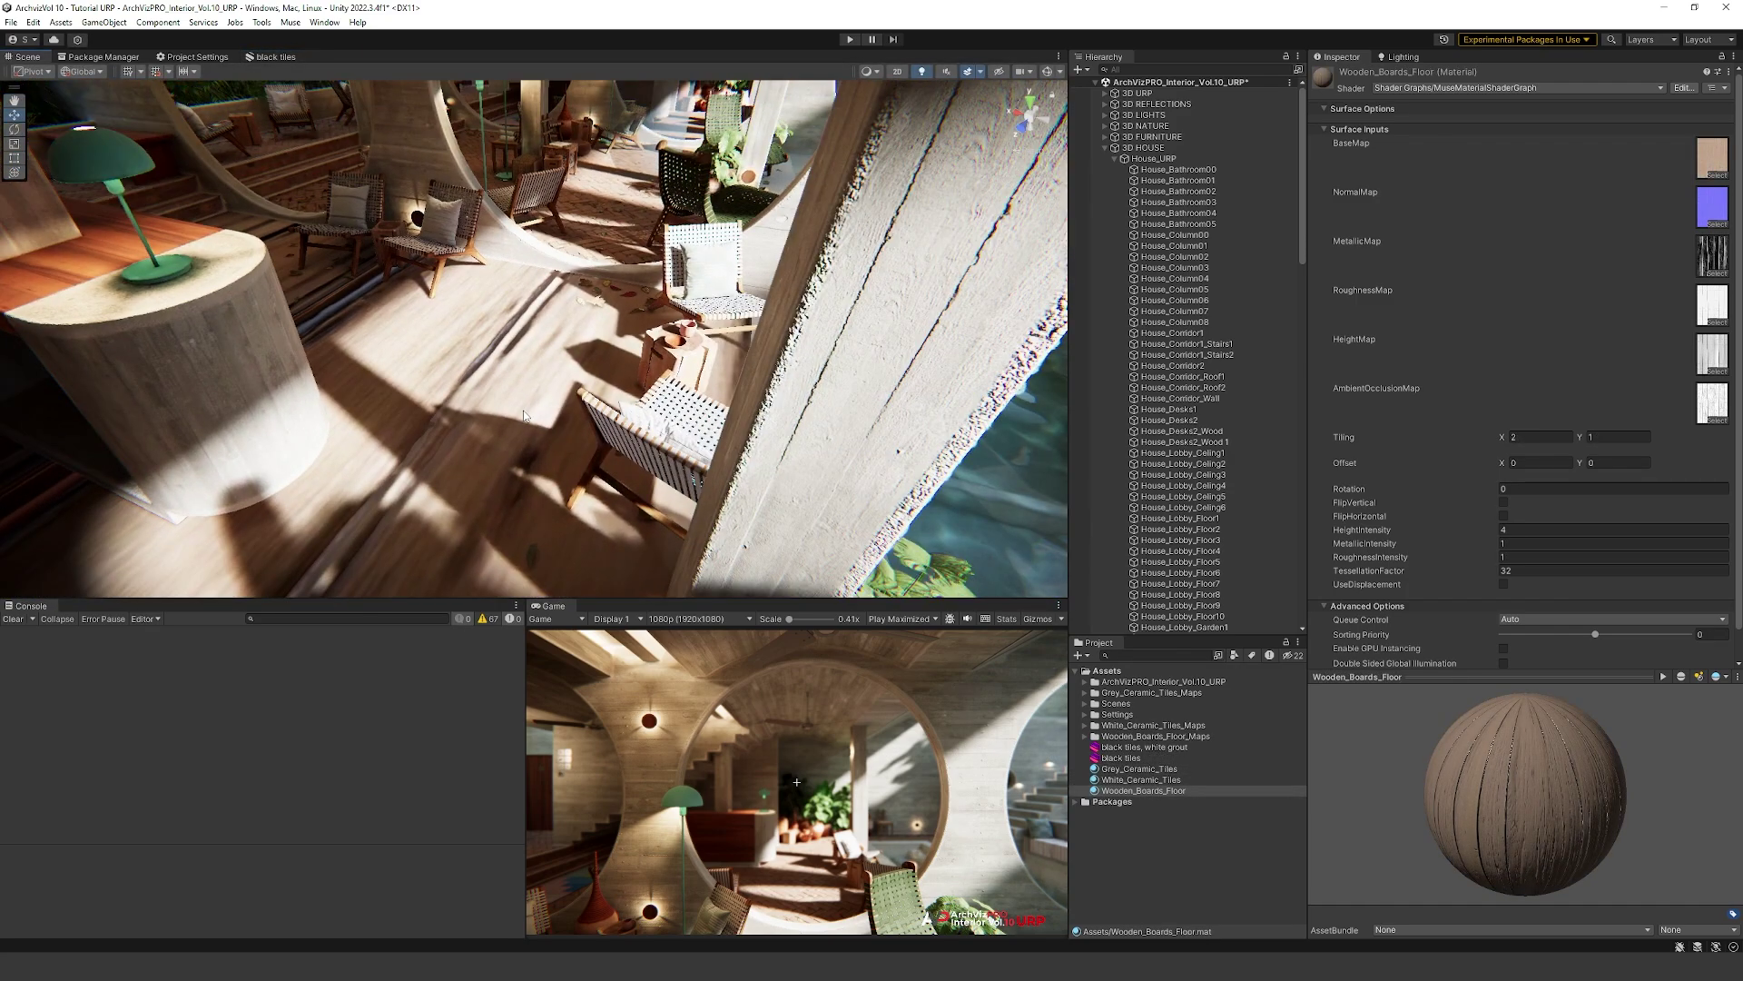
# - Tile the Wooden_Boards_Floor material 70 × 70 and view the deck and pool
pyautogui.click(1541, 437)
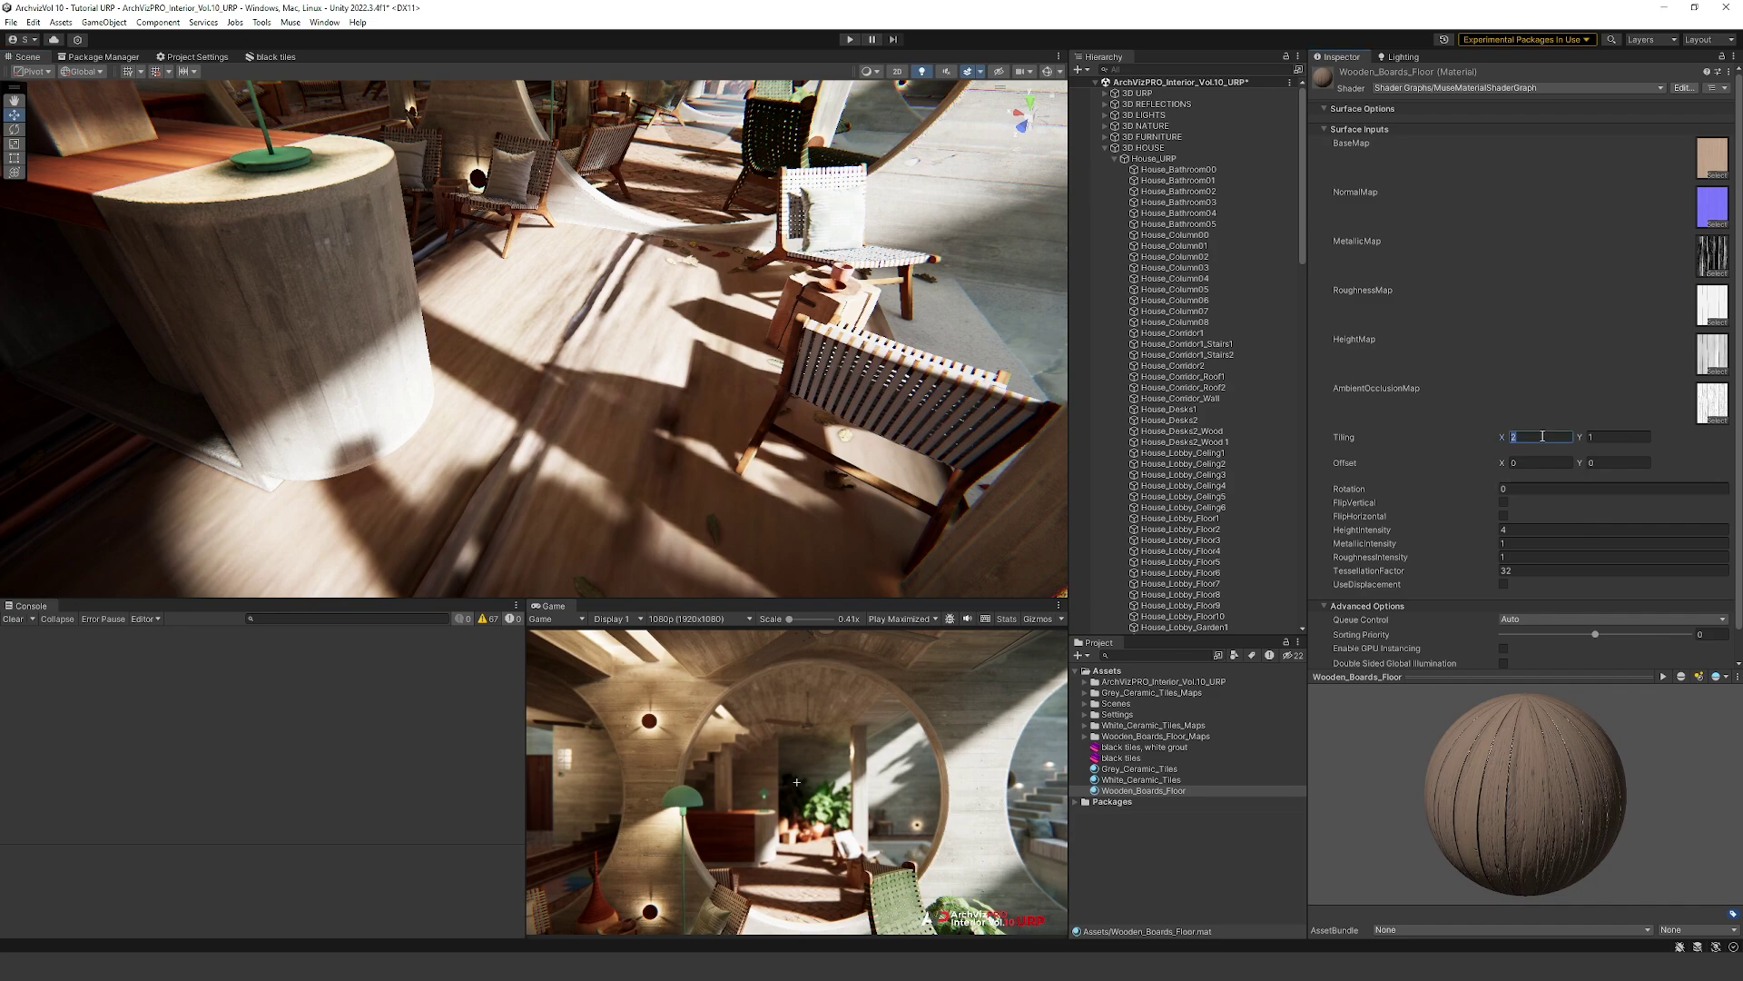
pyautogui.write('70')
pyautogui.press('Tab')
pyautogui.write('70')
pyautogui.moveTo(509, 345); pyautogui.dragTo(506, 440, button='right')
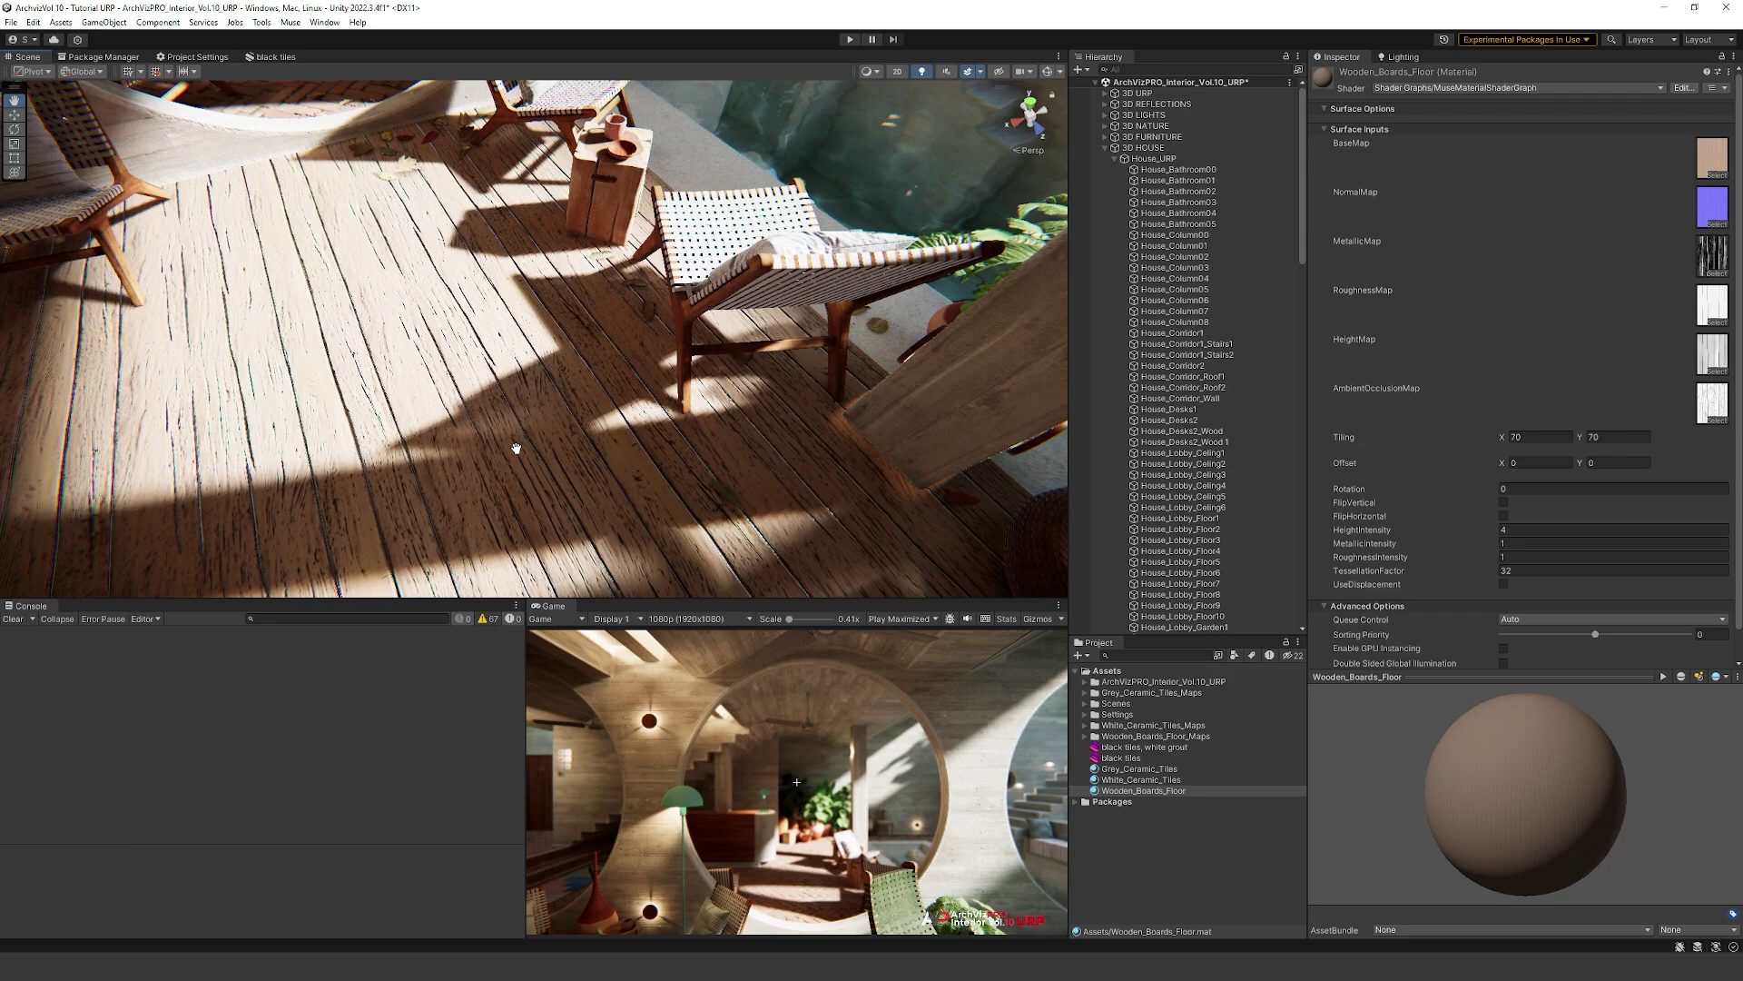
pyautogui.moveTo(505, 439); pyautogui.dragTo(631, 359, button='middle')
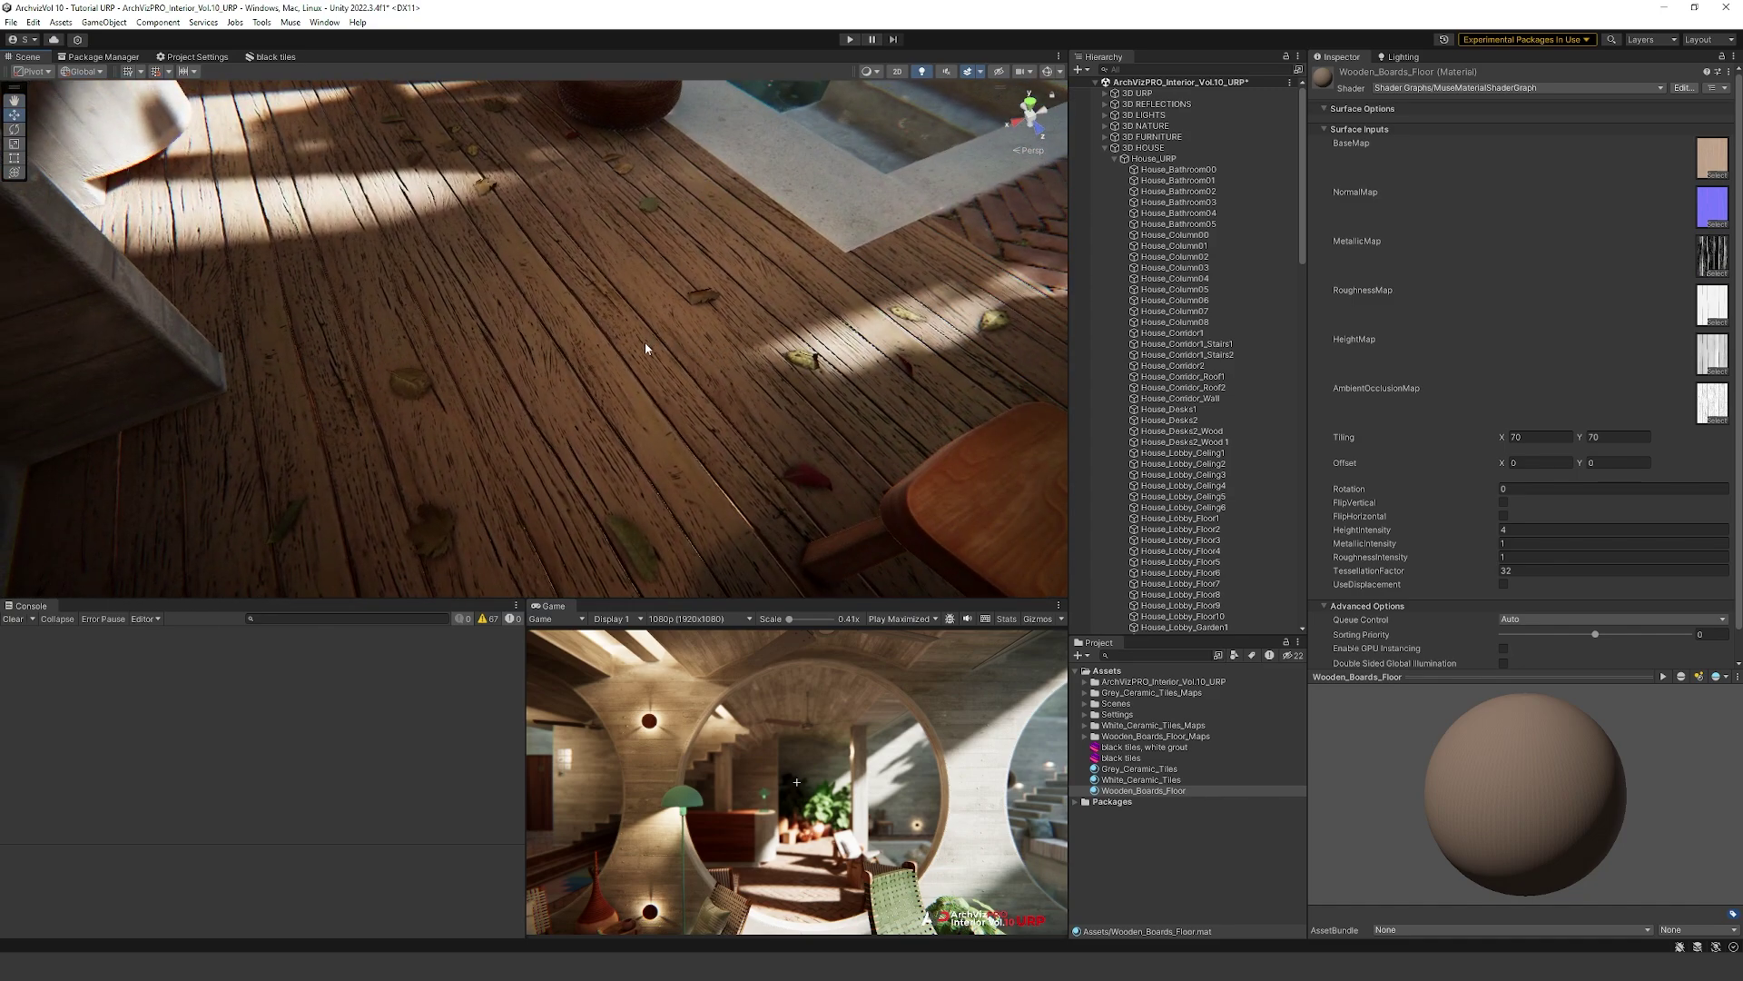
# - Lower the wooden floor material's roughness intensity
pyautogui.moveTo(1494, 558); pyautogui.dragTo(1484, 564)
pyautogui.click(1516, 559)
pyautogui.write('1')
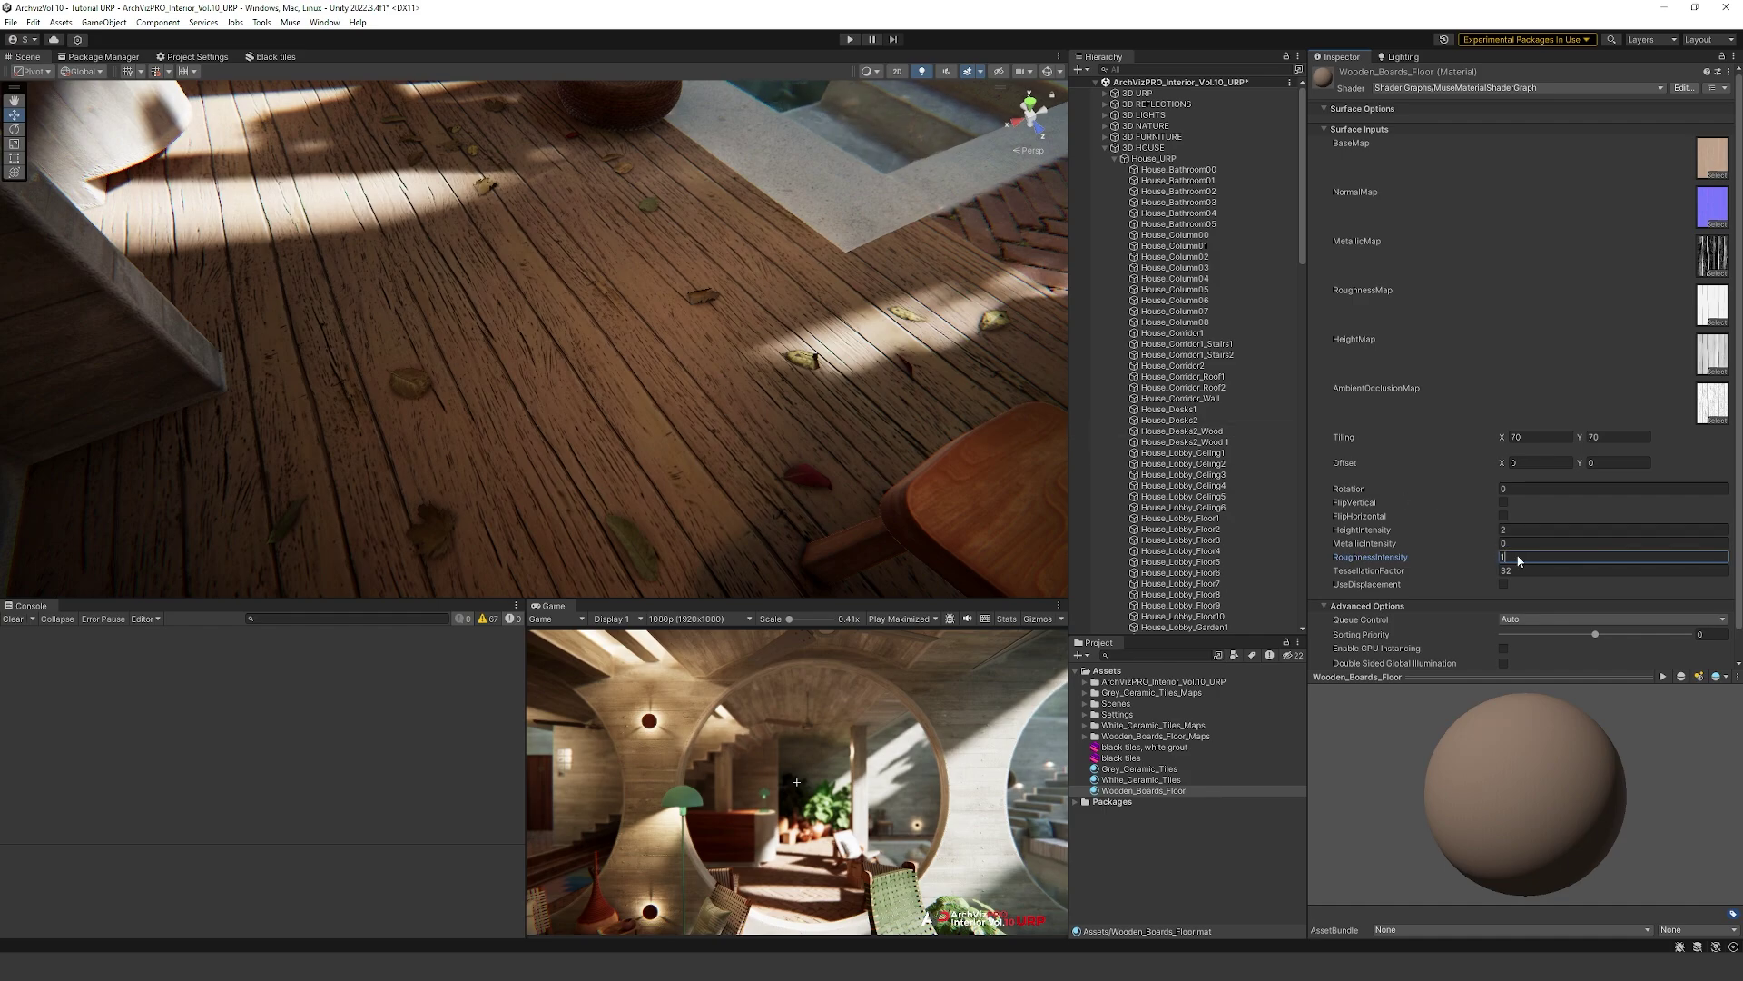
pyautogui.write('0.5')
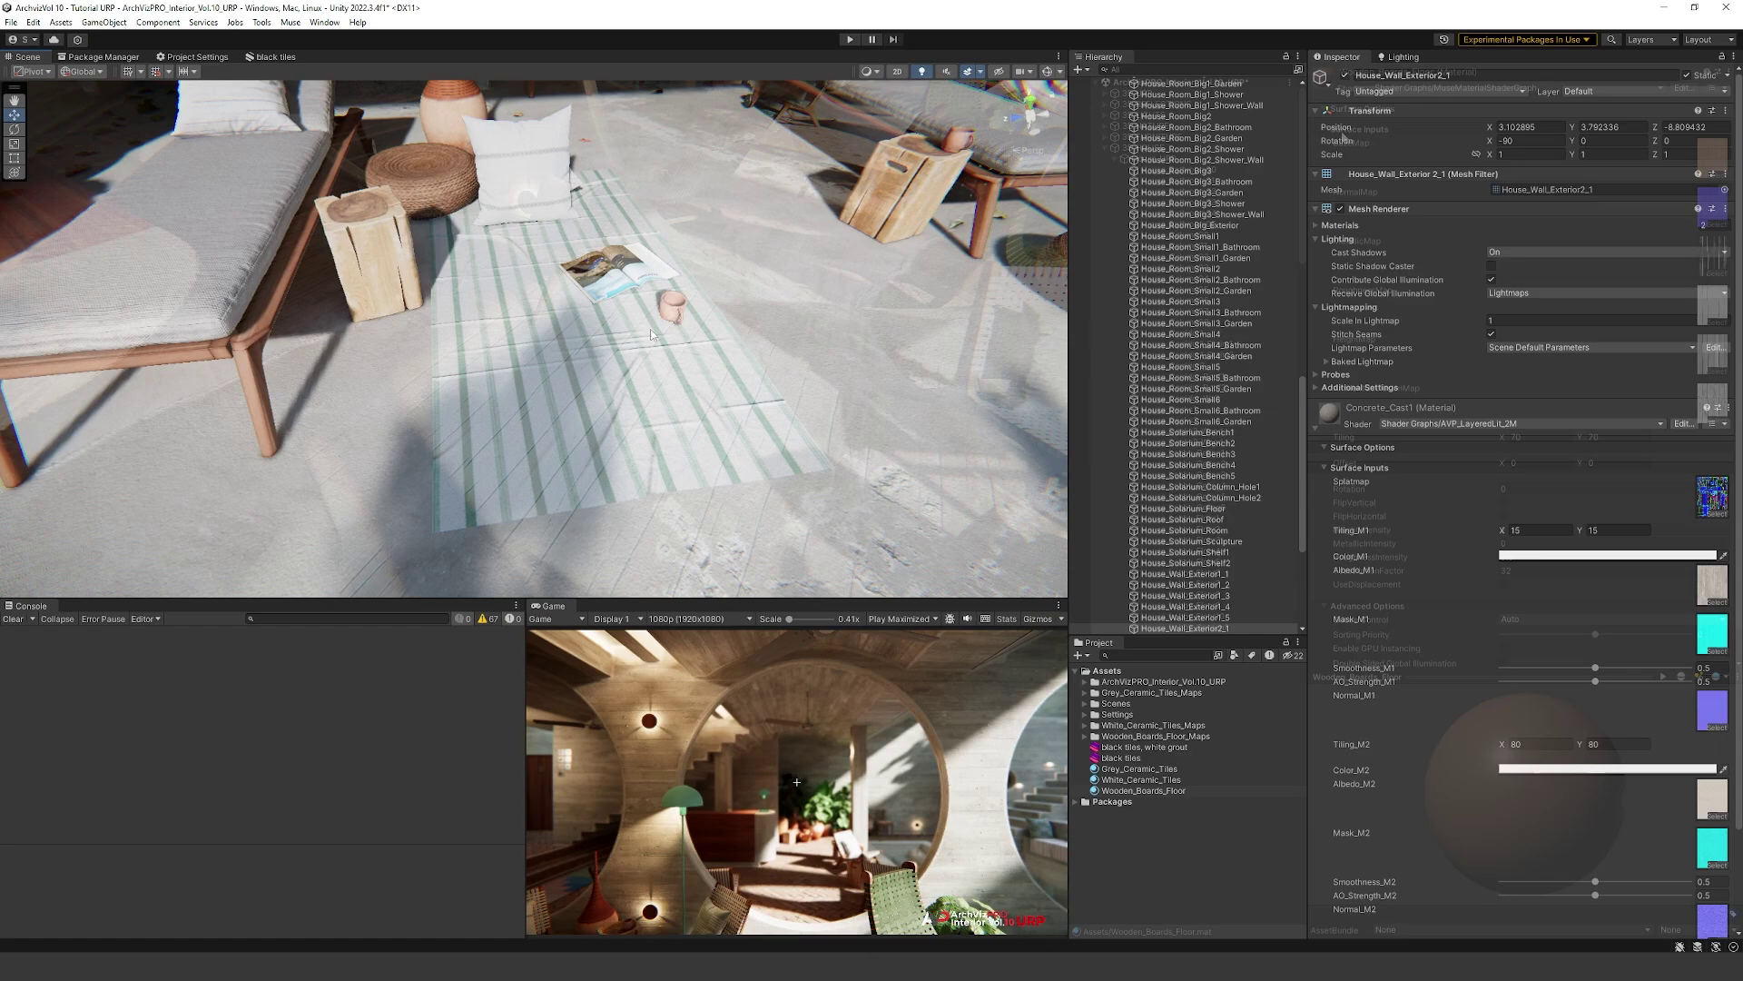
# - Frame the terrace and enter the prompt 'green towel fabric' in a new texture generator
pyautogui.moveTo(581, 327); pyautogui.dragTo(575, 322, button='right')
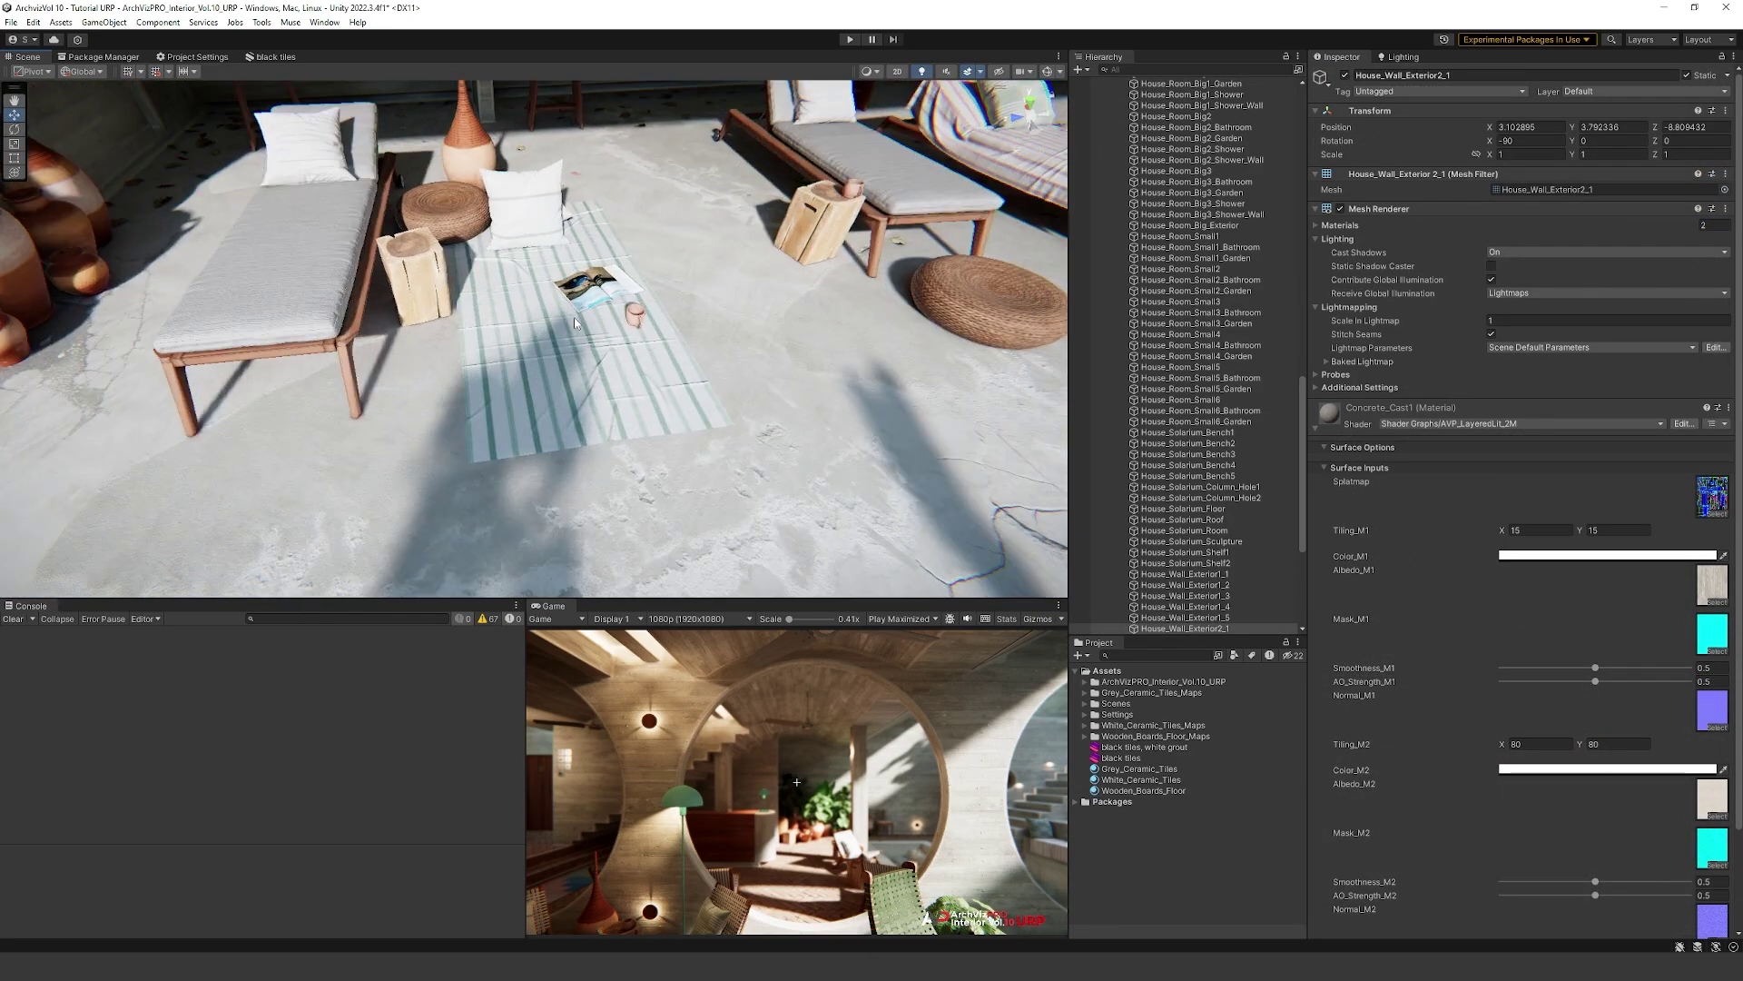
pyautogui.scroll(3, 532, 297)
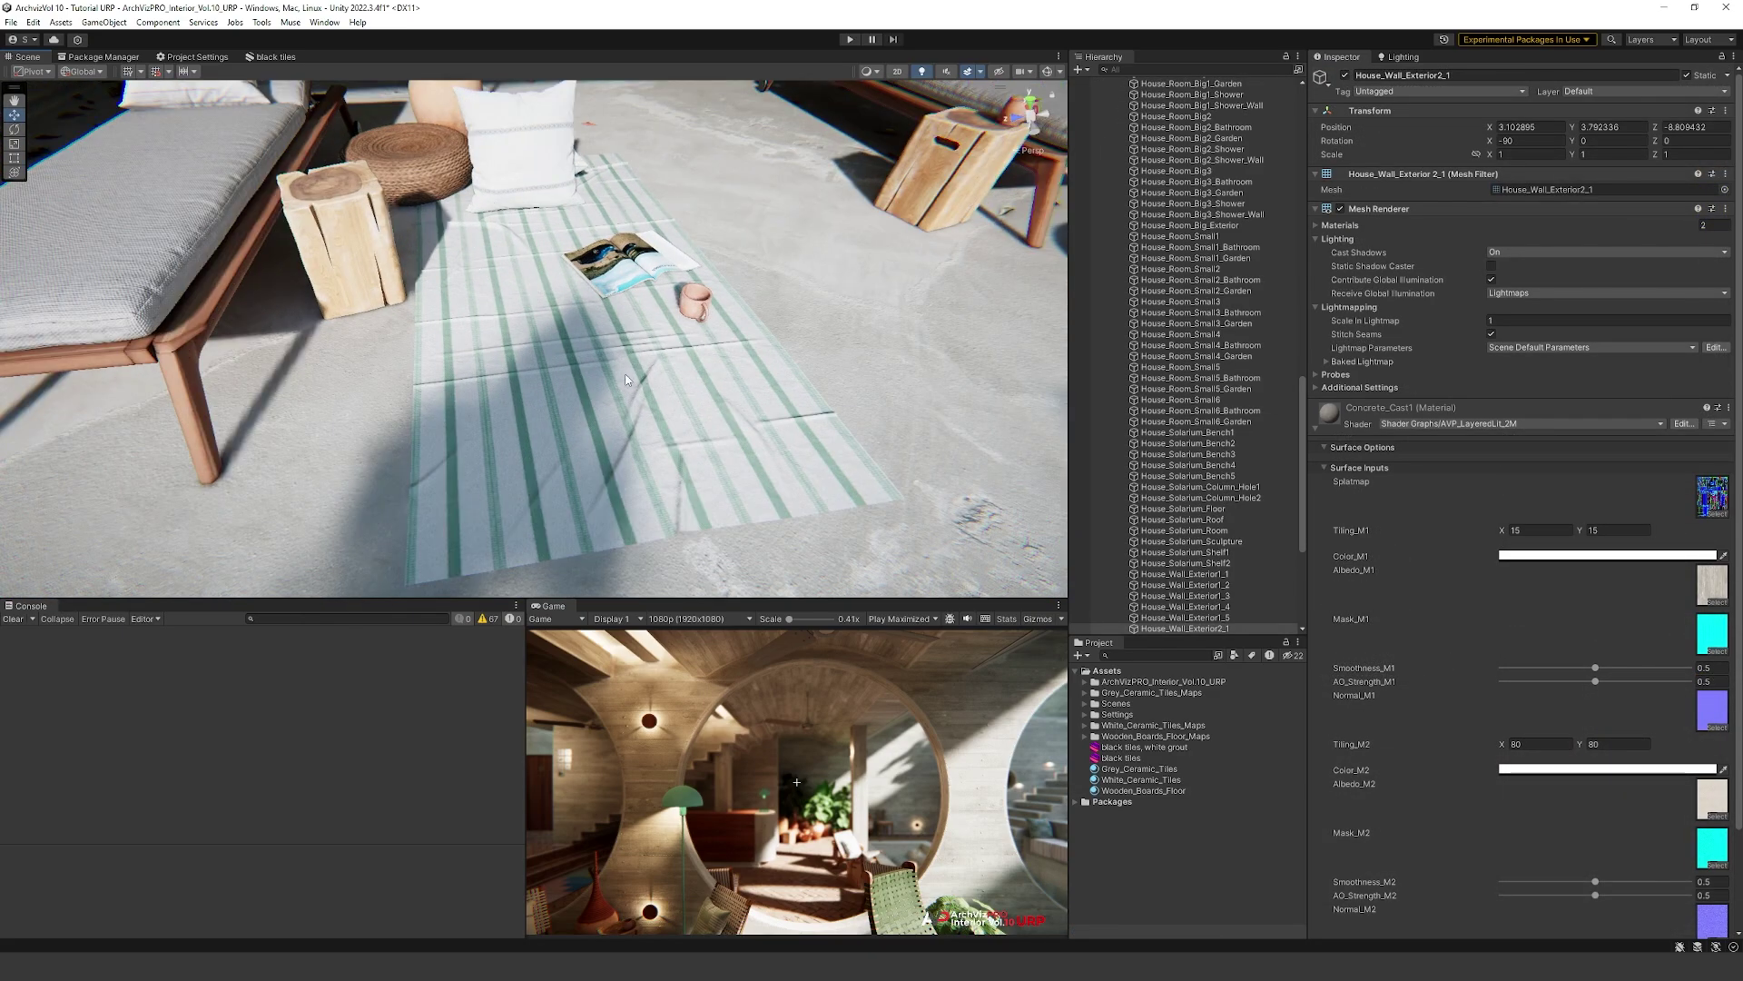
pyautogui.moveTo(289, 332); pyautogui.dragTo(246, 98, button='right')
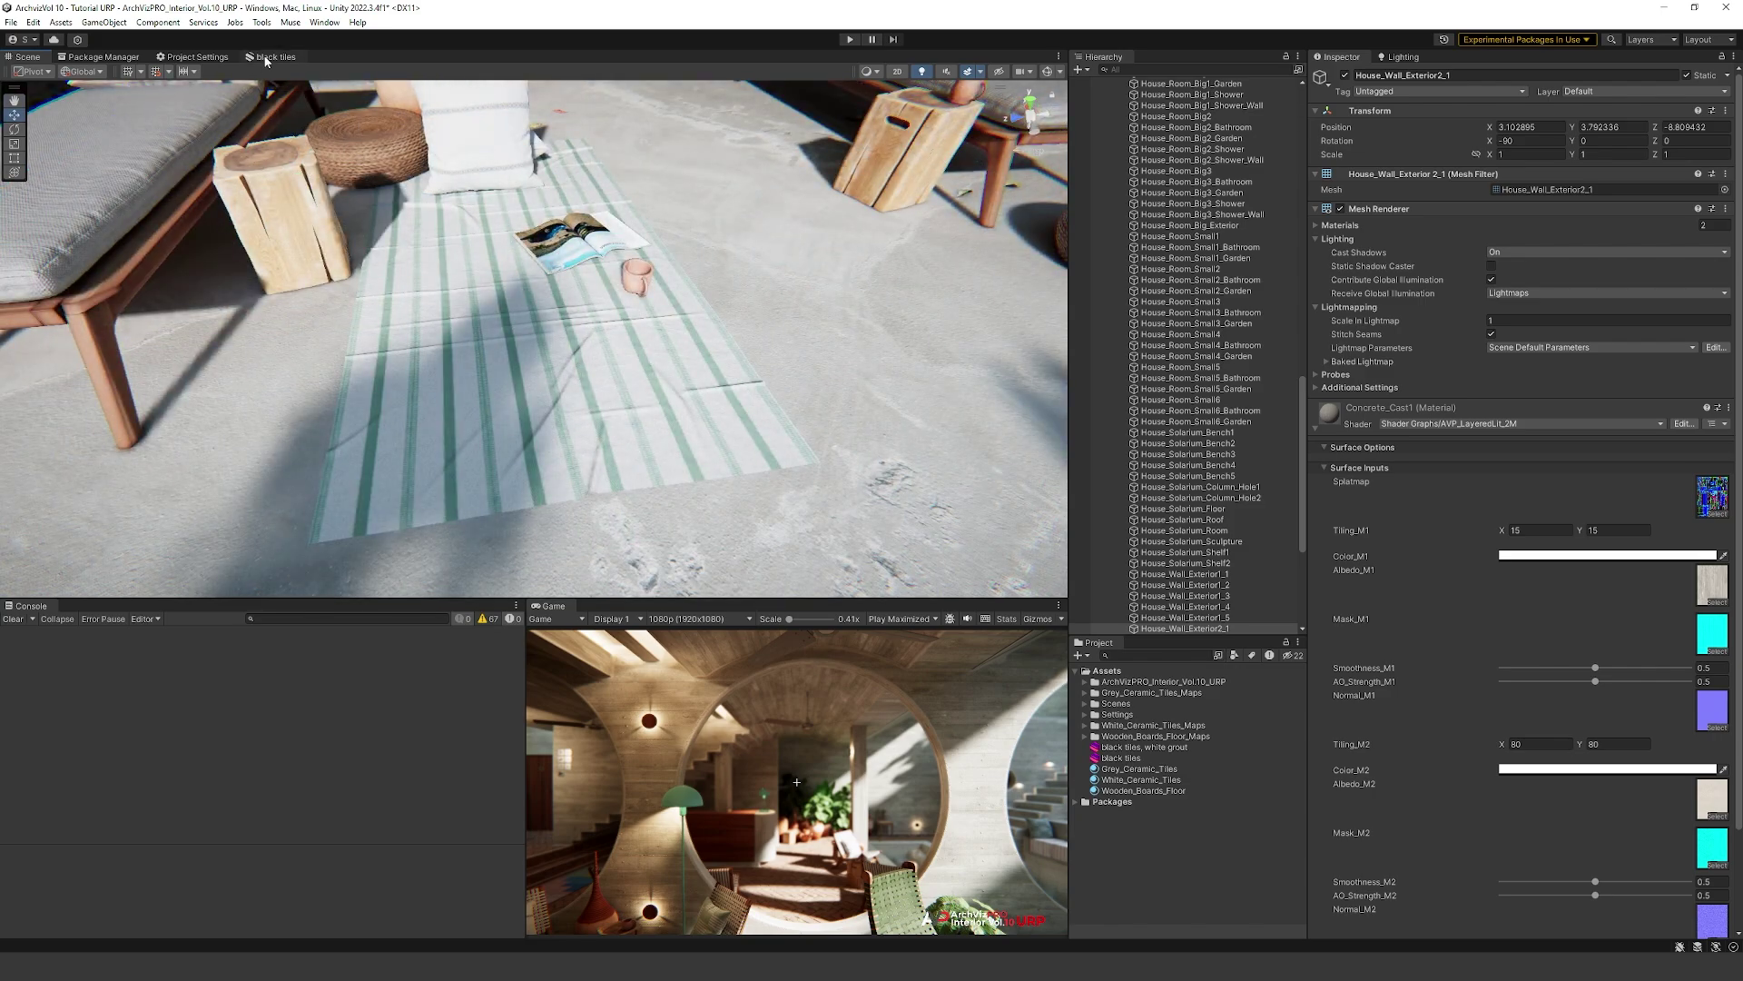
pyautogui.click(266, 56)
pyautogui.click(160, 224)
pyautogui.write('green towel fabric')
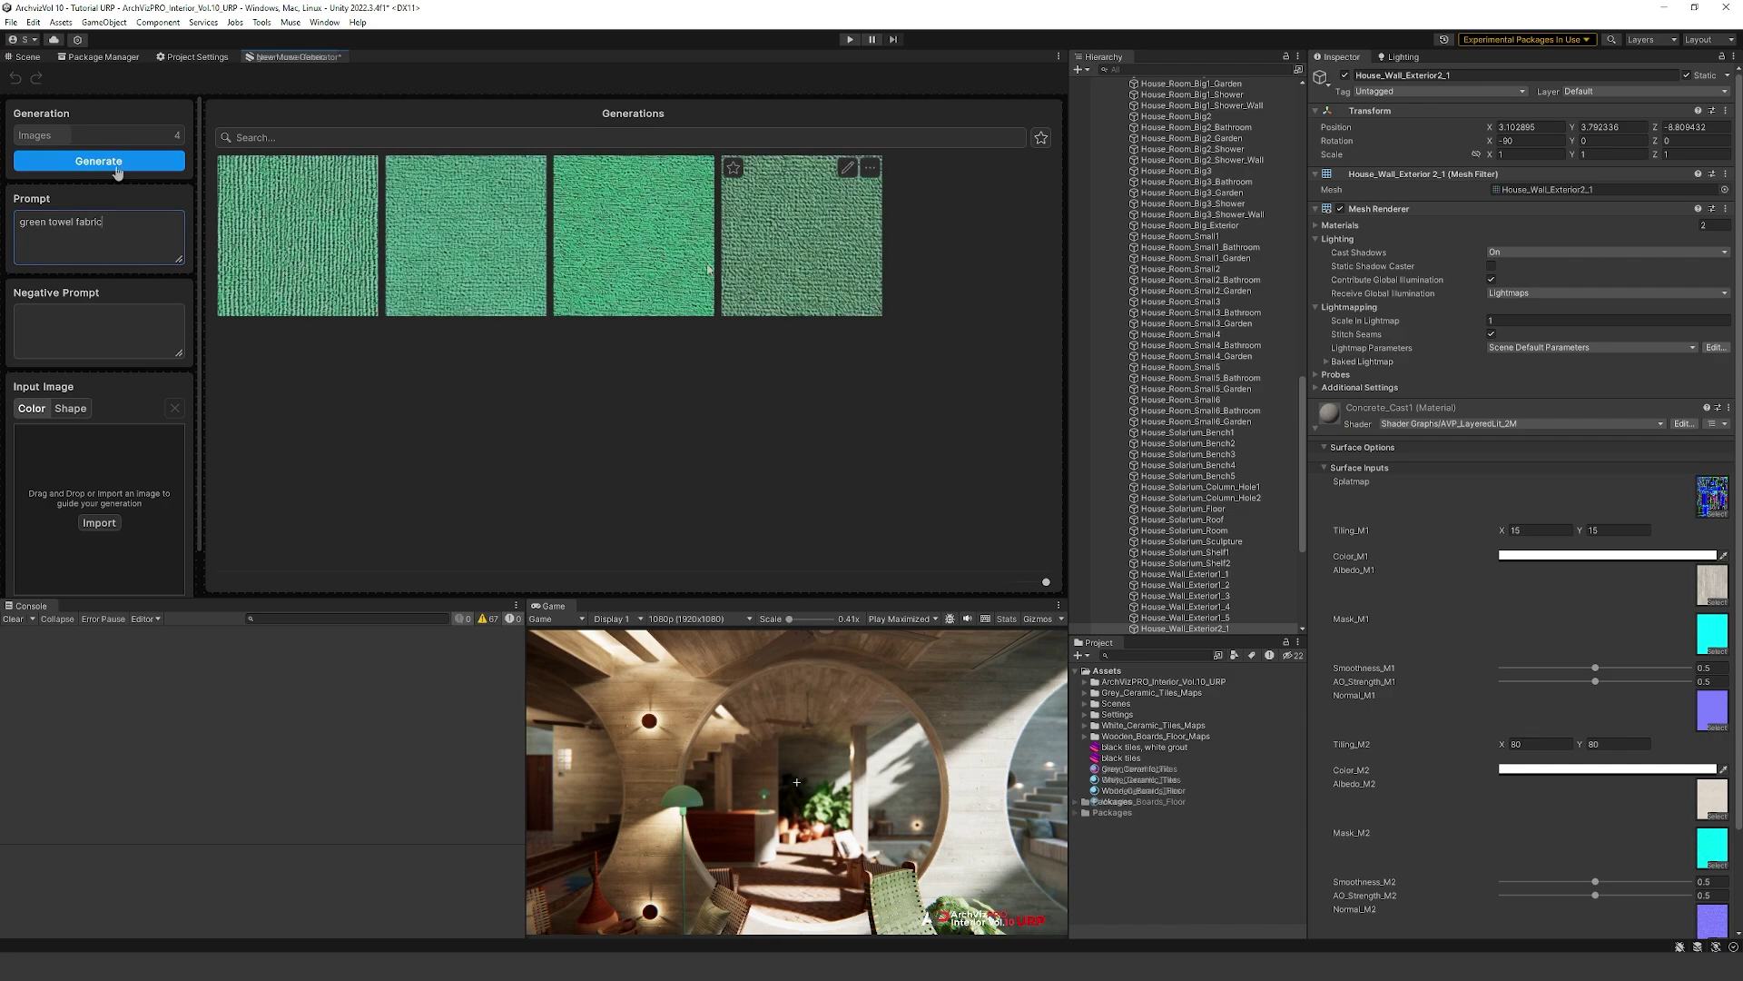
# - Upscale the second green towel texture into the Green_Towel_Fabric material
pyautogui.doubleClick(626, 244)
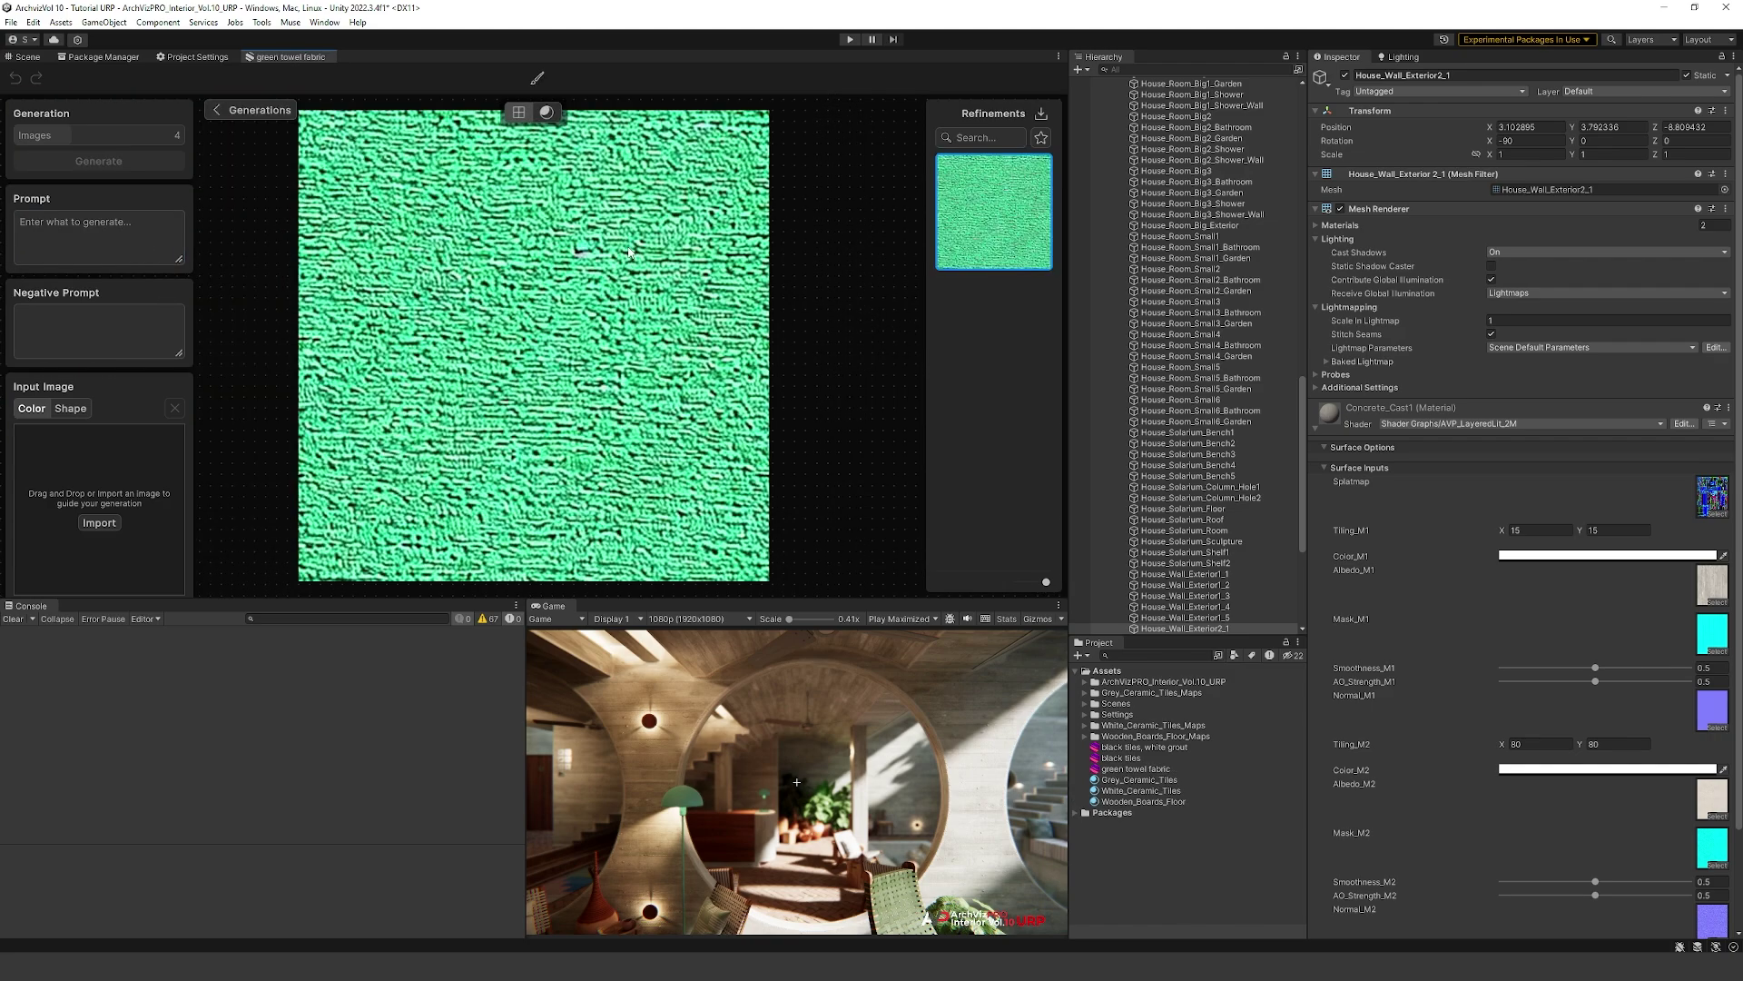
pyautogui.click(649, 265)
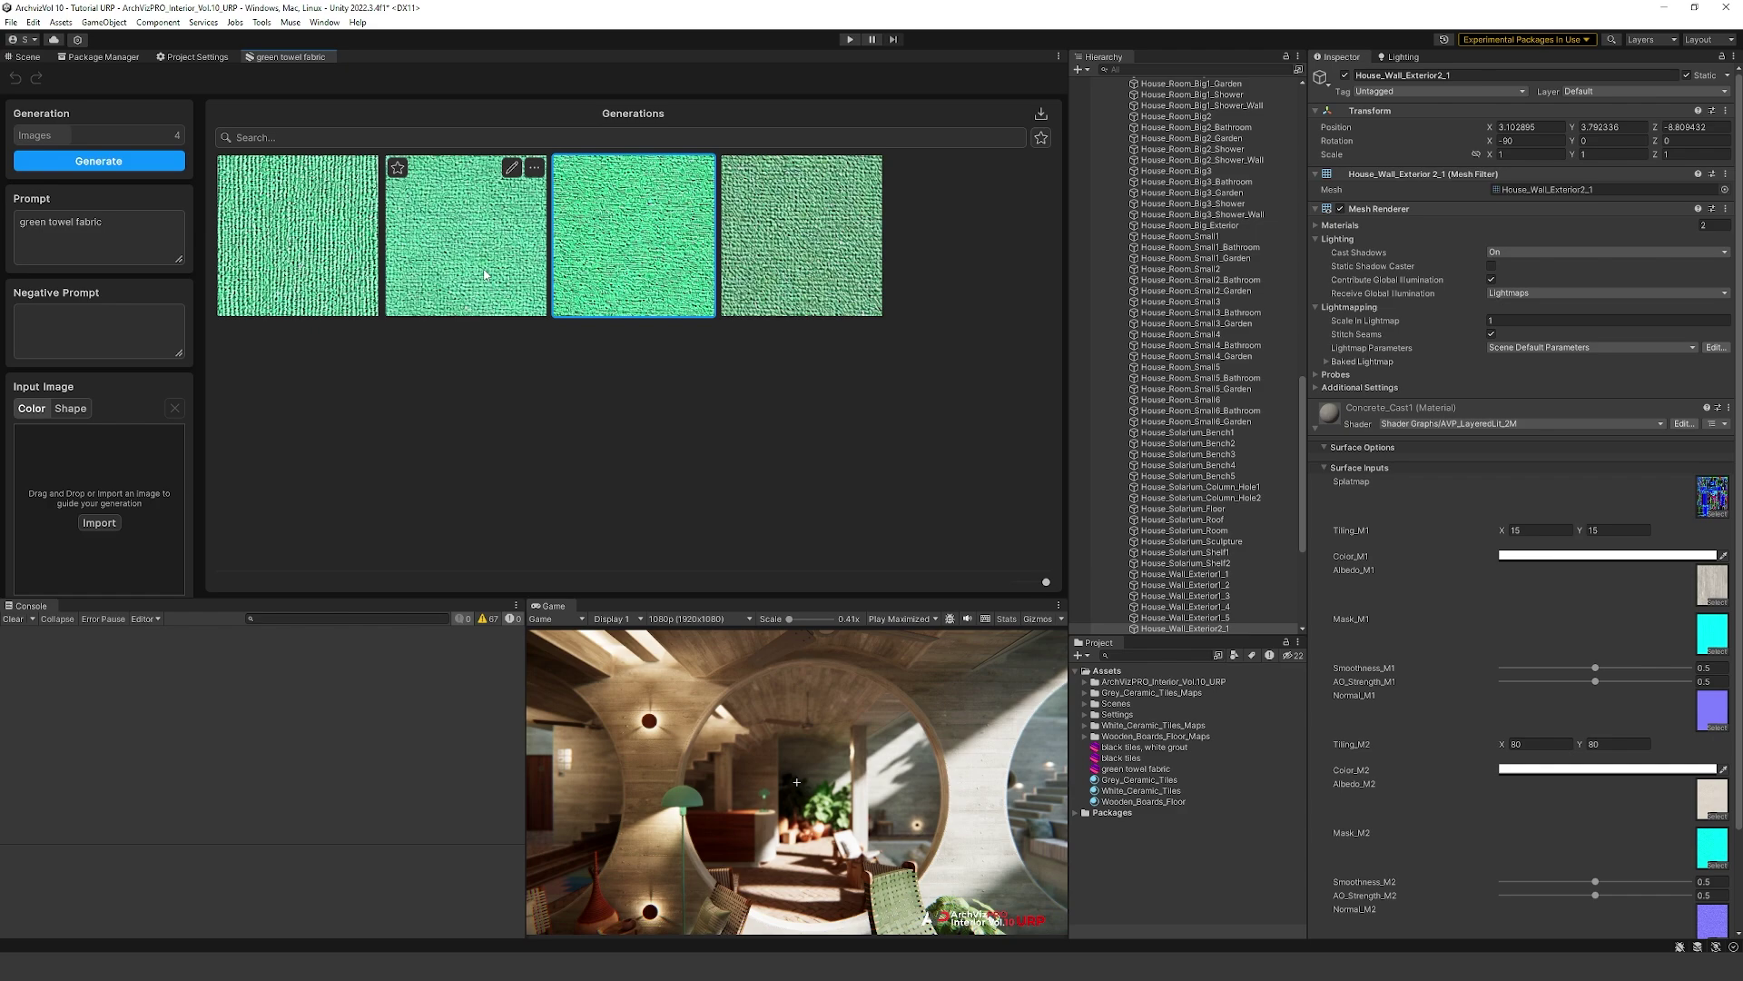
pyautogui.rightClick(473, 260)
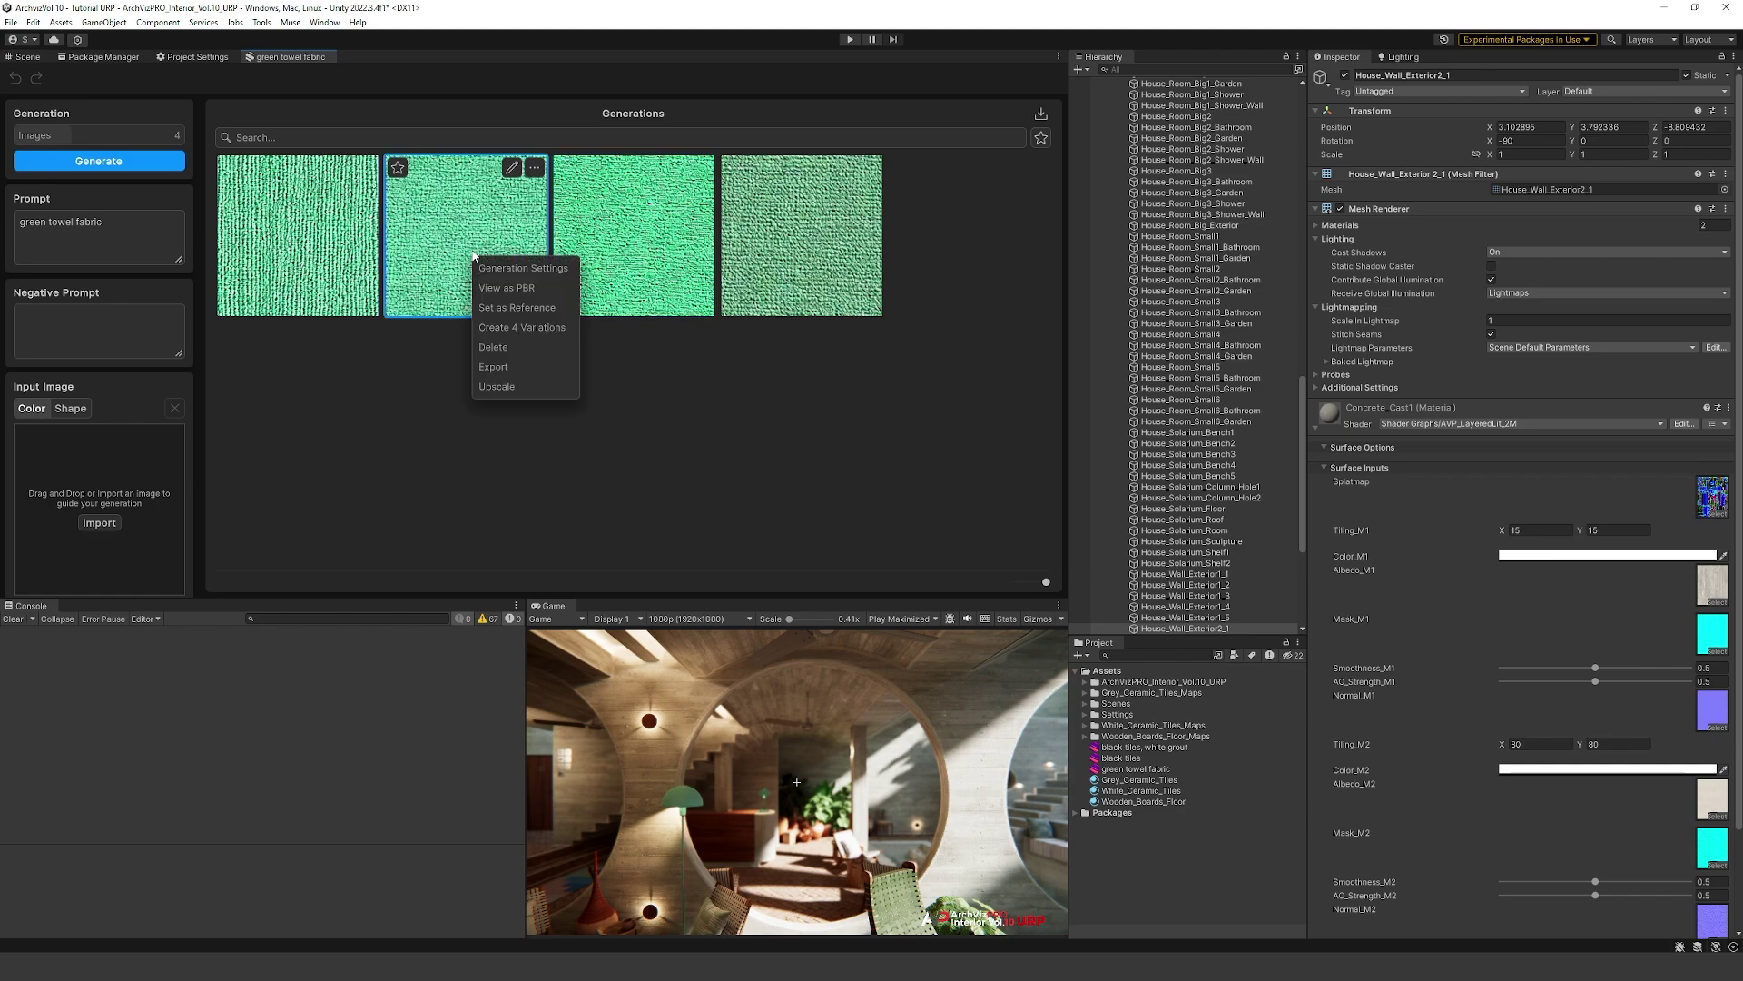
pyautogui.click(497, 387)
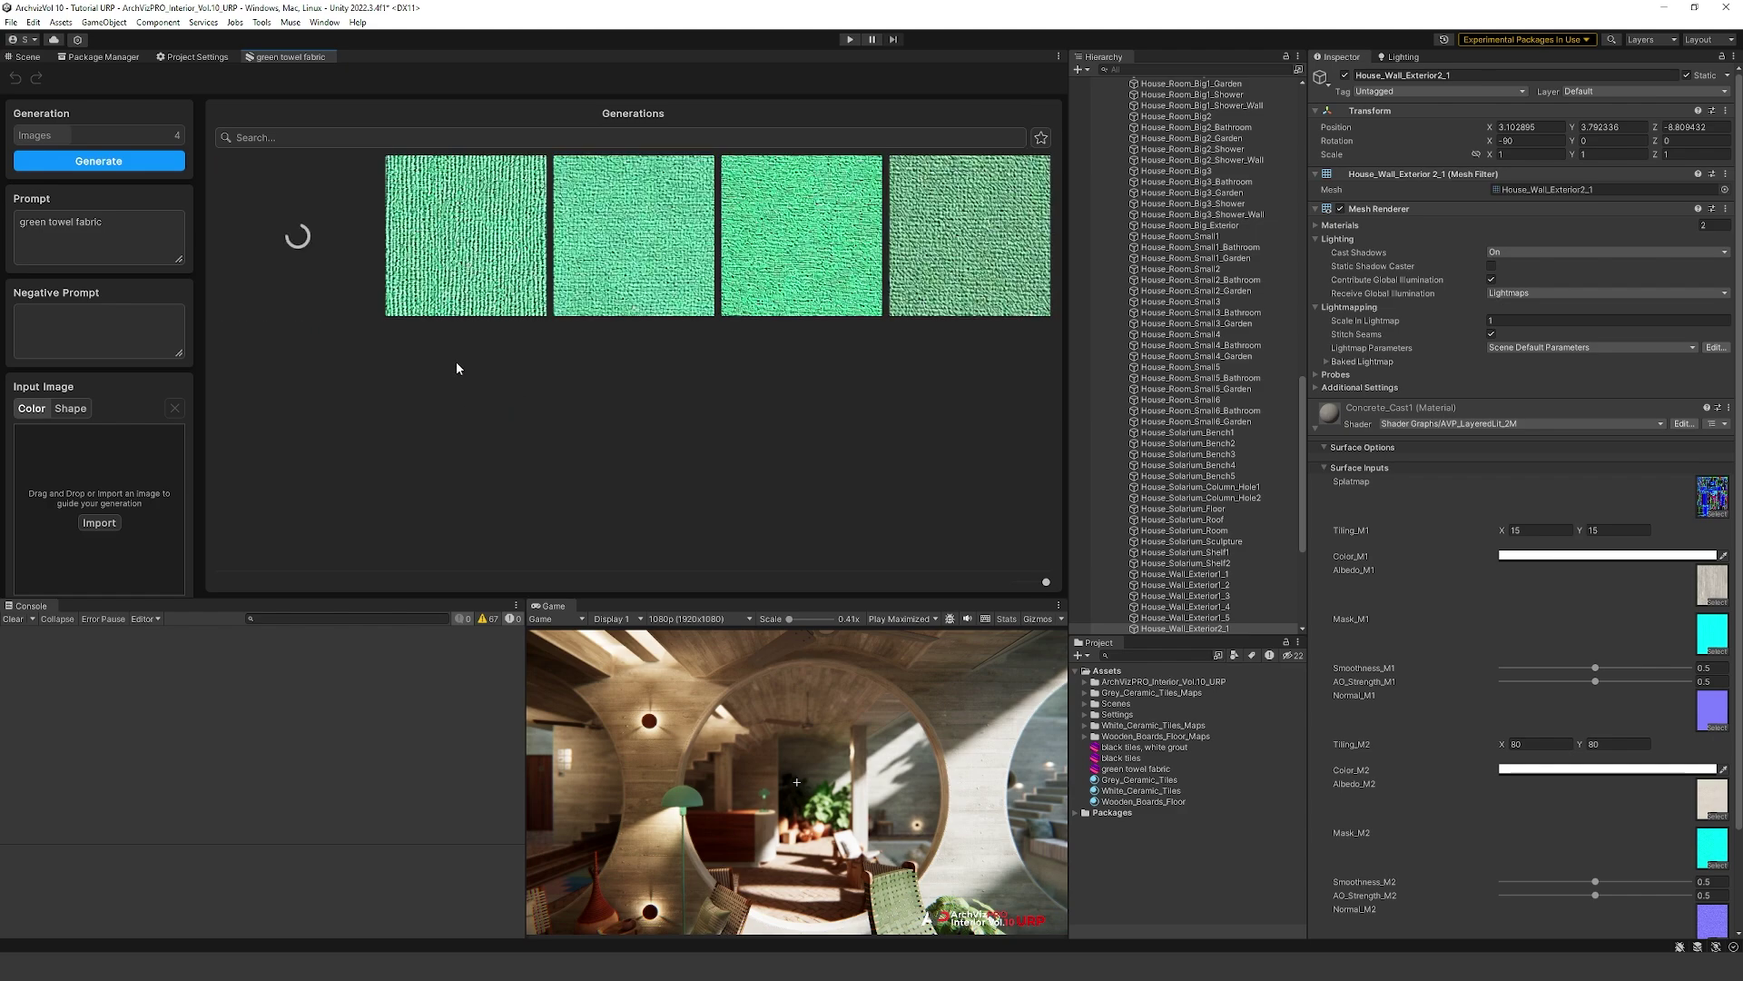
pyautogui.rightClick(353, 305)
pyautogui.rightClick(345, 272)
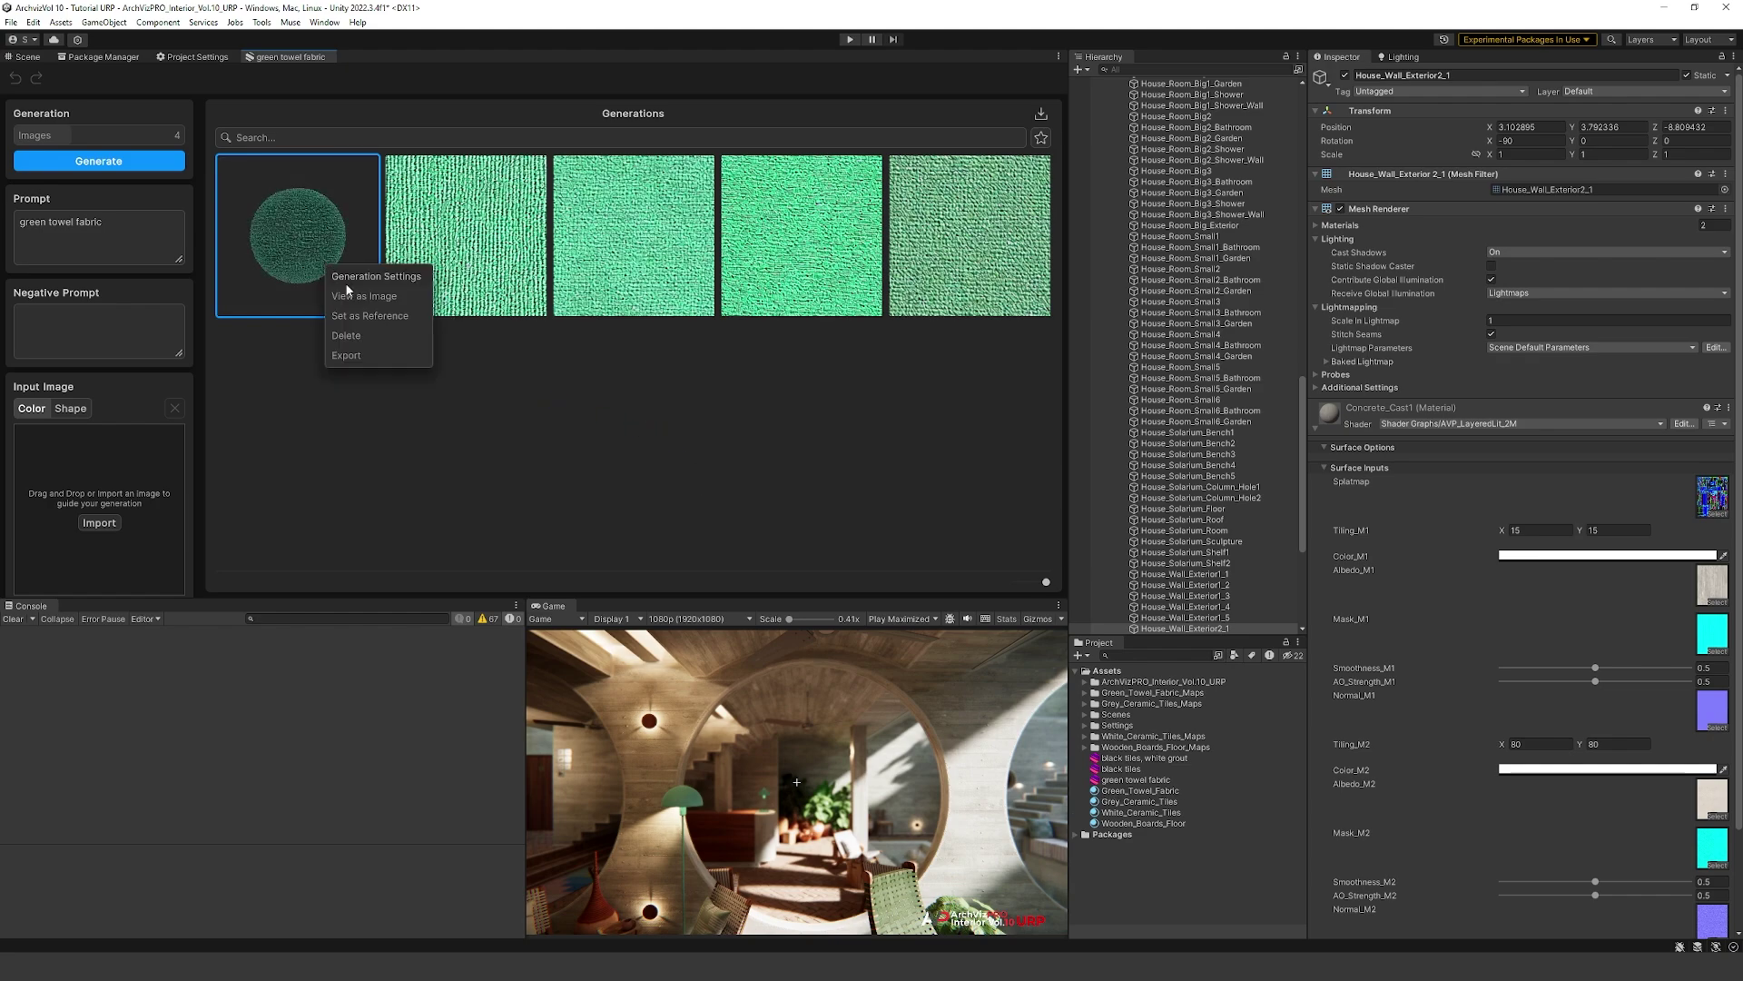
pyautogui.click(509, 388)
pyautogui.moveTo(341, 287)
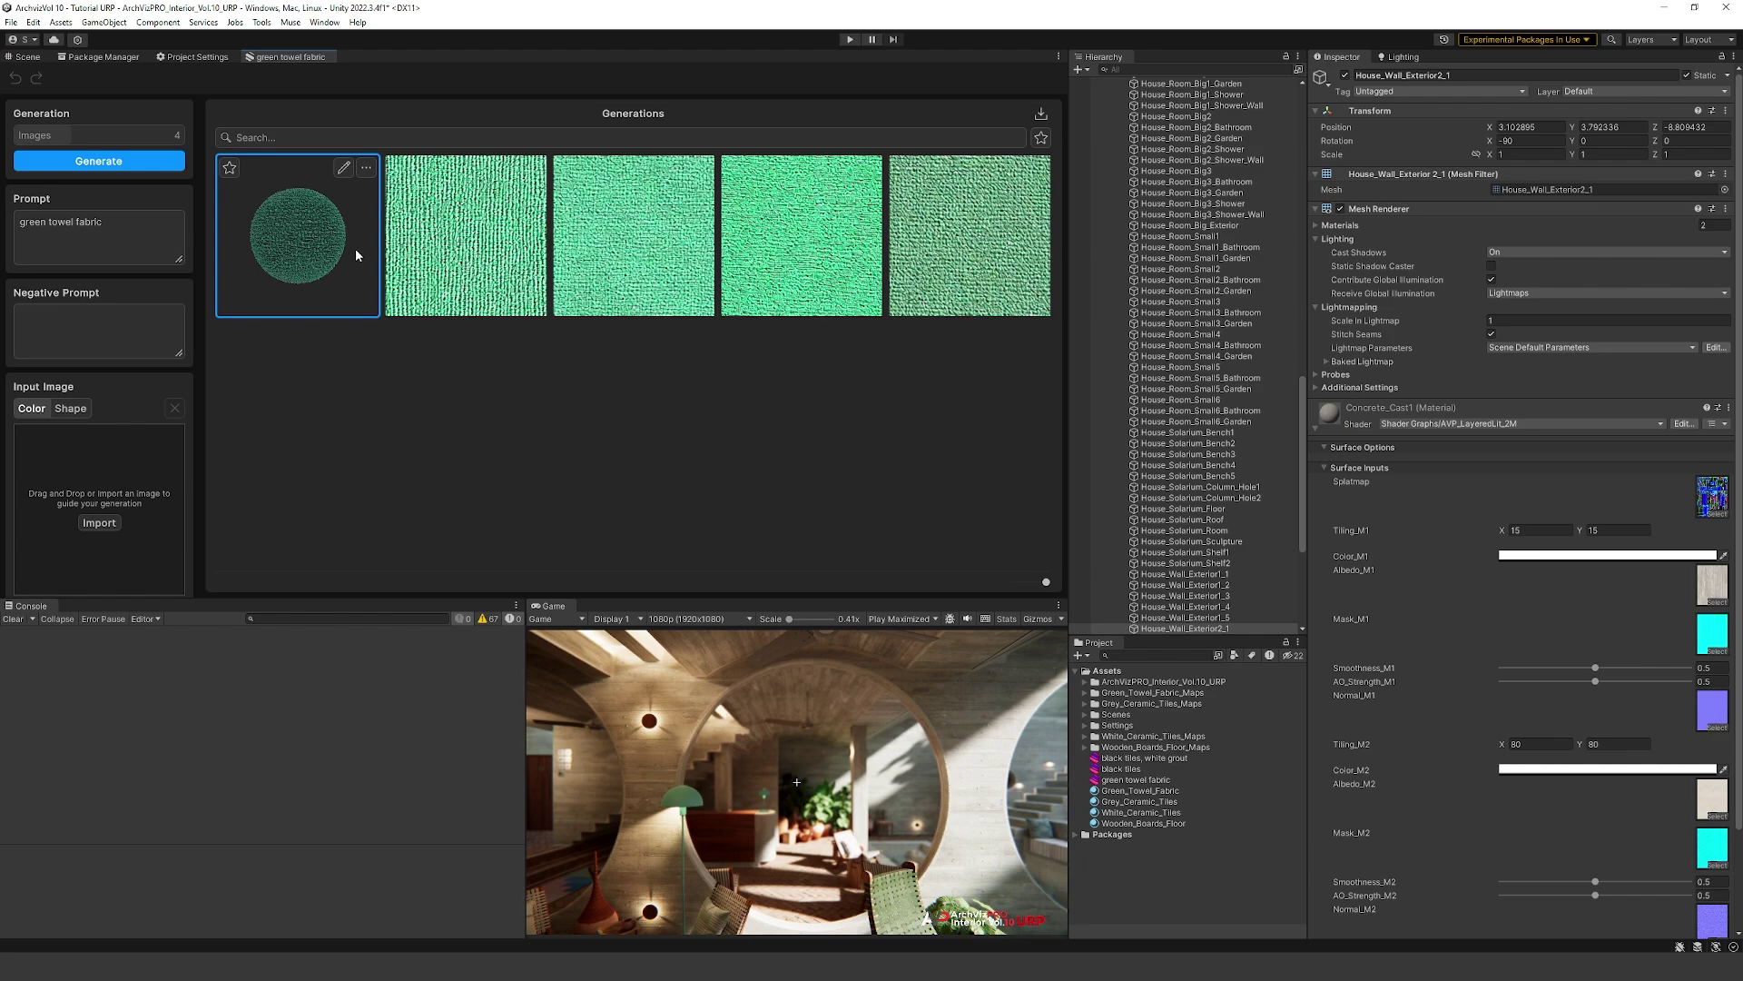
# - Apply the Green_Towel_Fabric material to the sun towel in the scene
pyautogui.click(27, 57)
pyautogui.scroll(-5, 1240, 563)
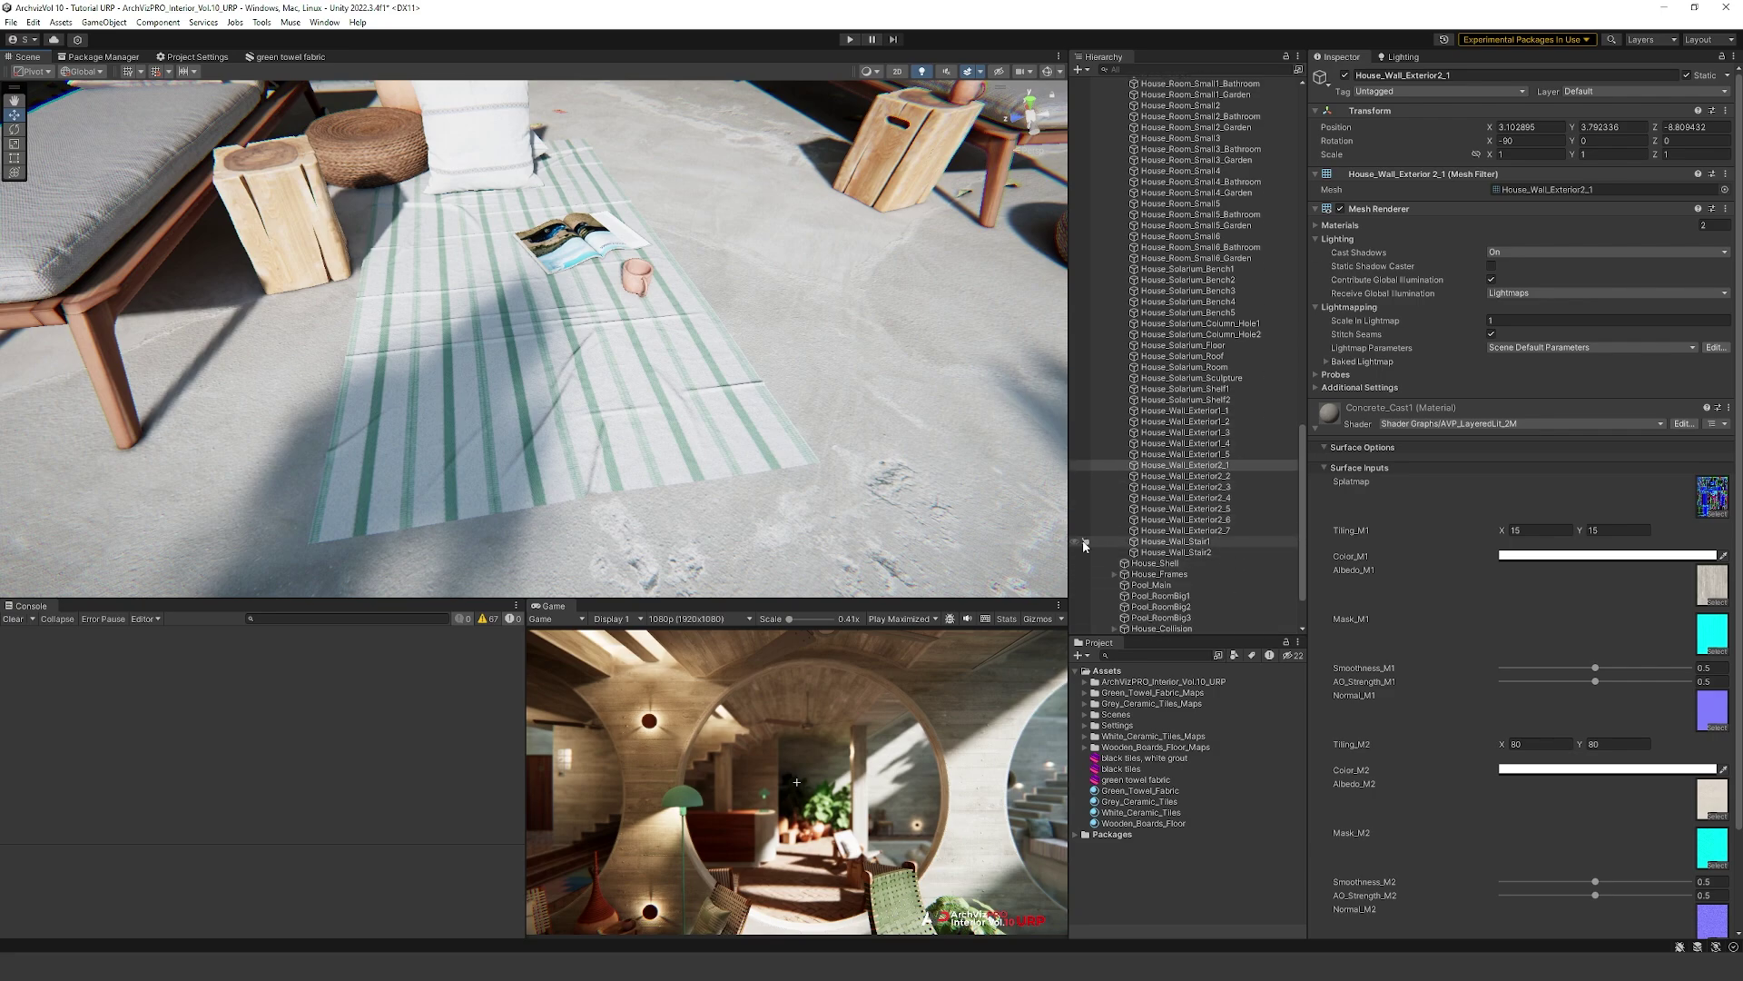
pyautogui.click(727, 408)
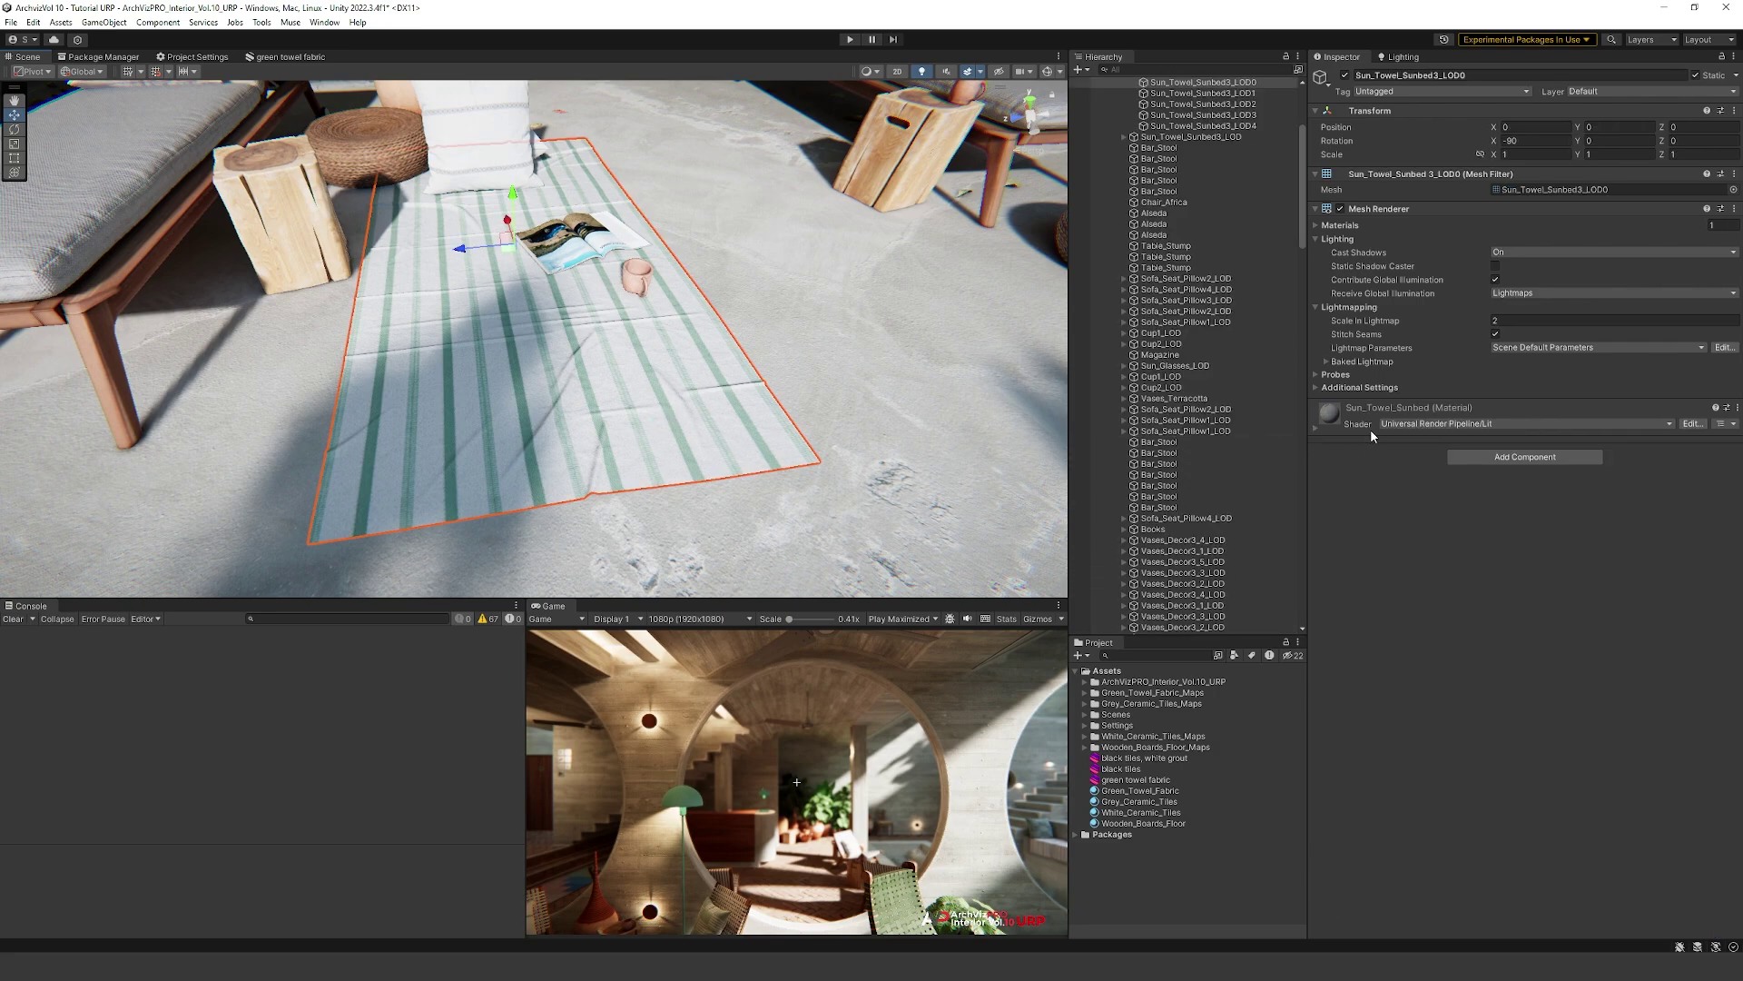
pyautogui.click(1404, 410)
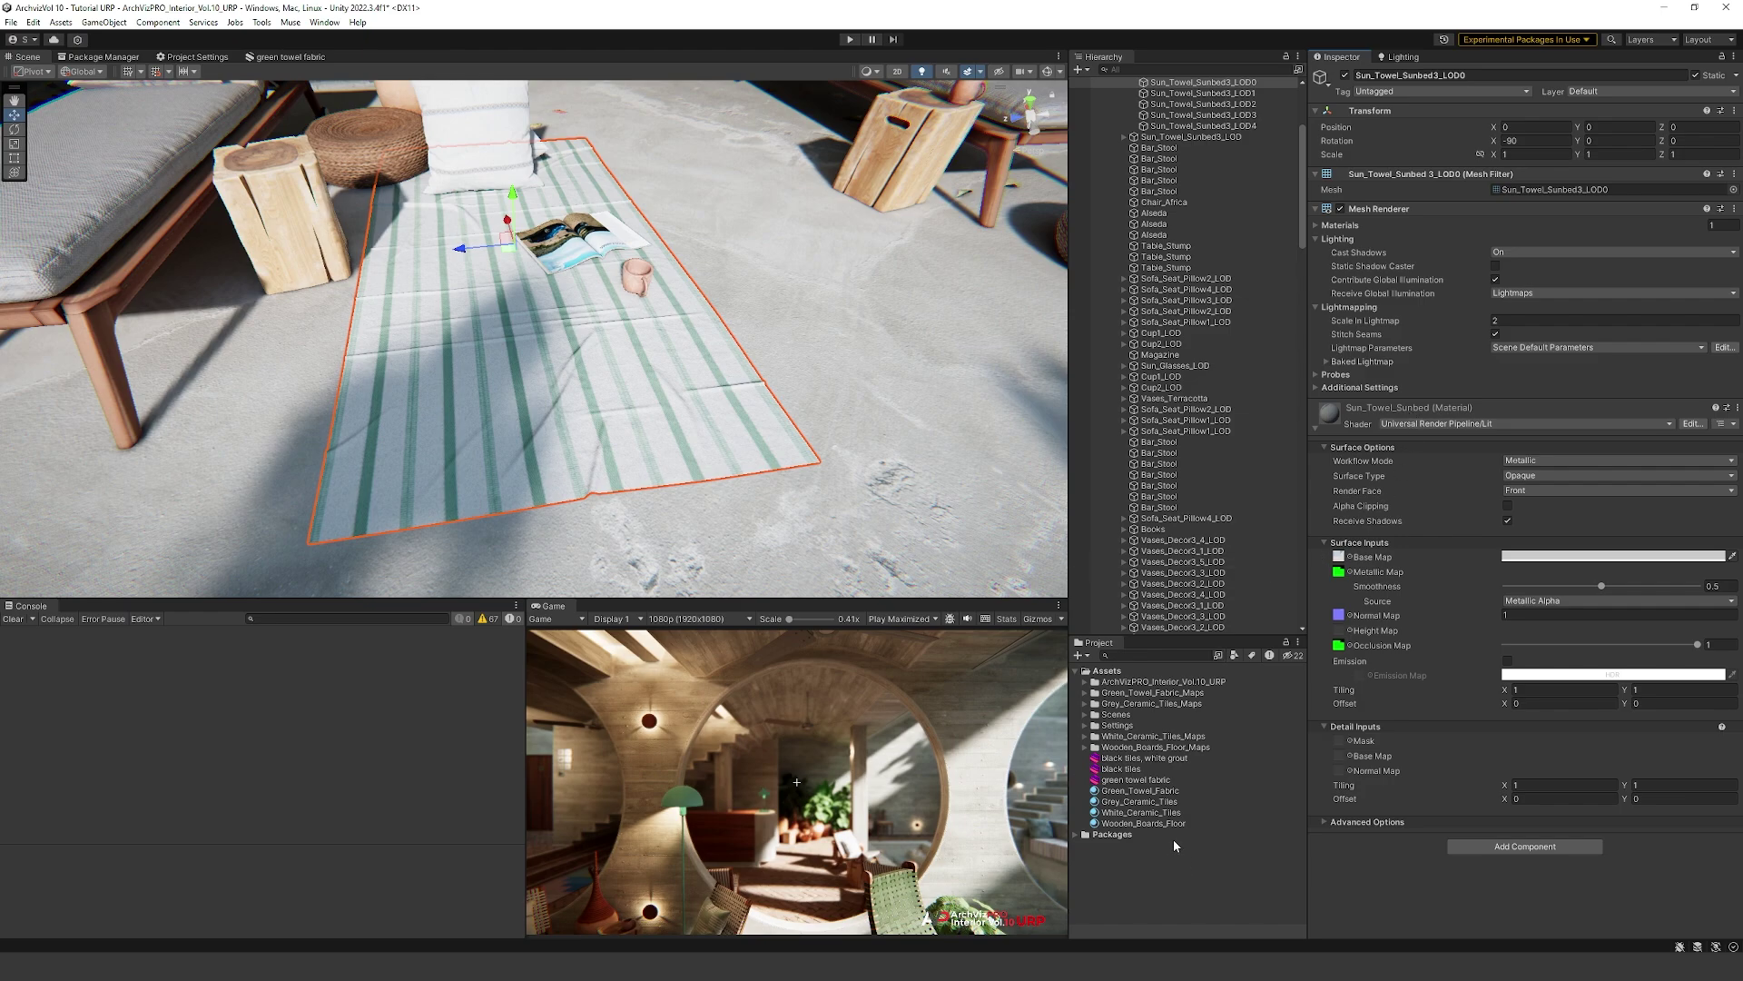
pyautogui.moveTo(1141, 790); pyautogui.dragTo(1458, 405)
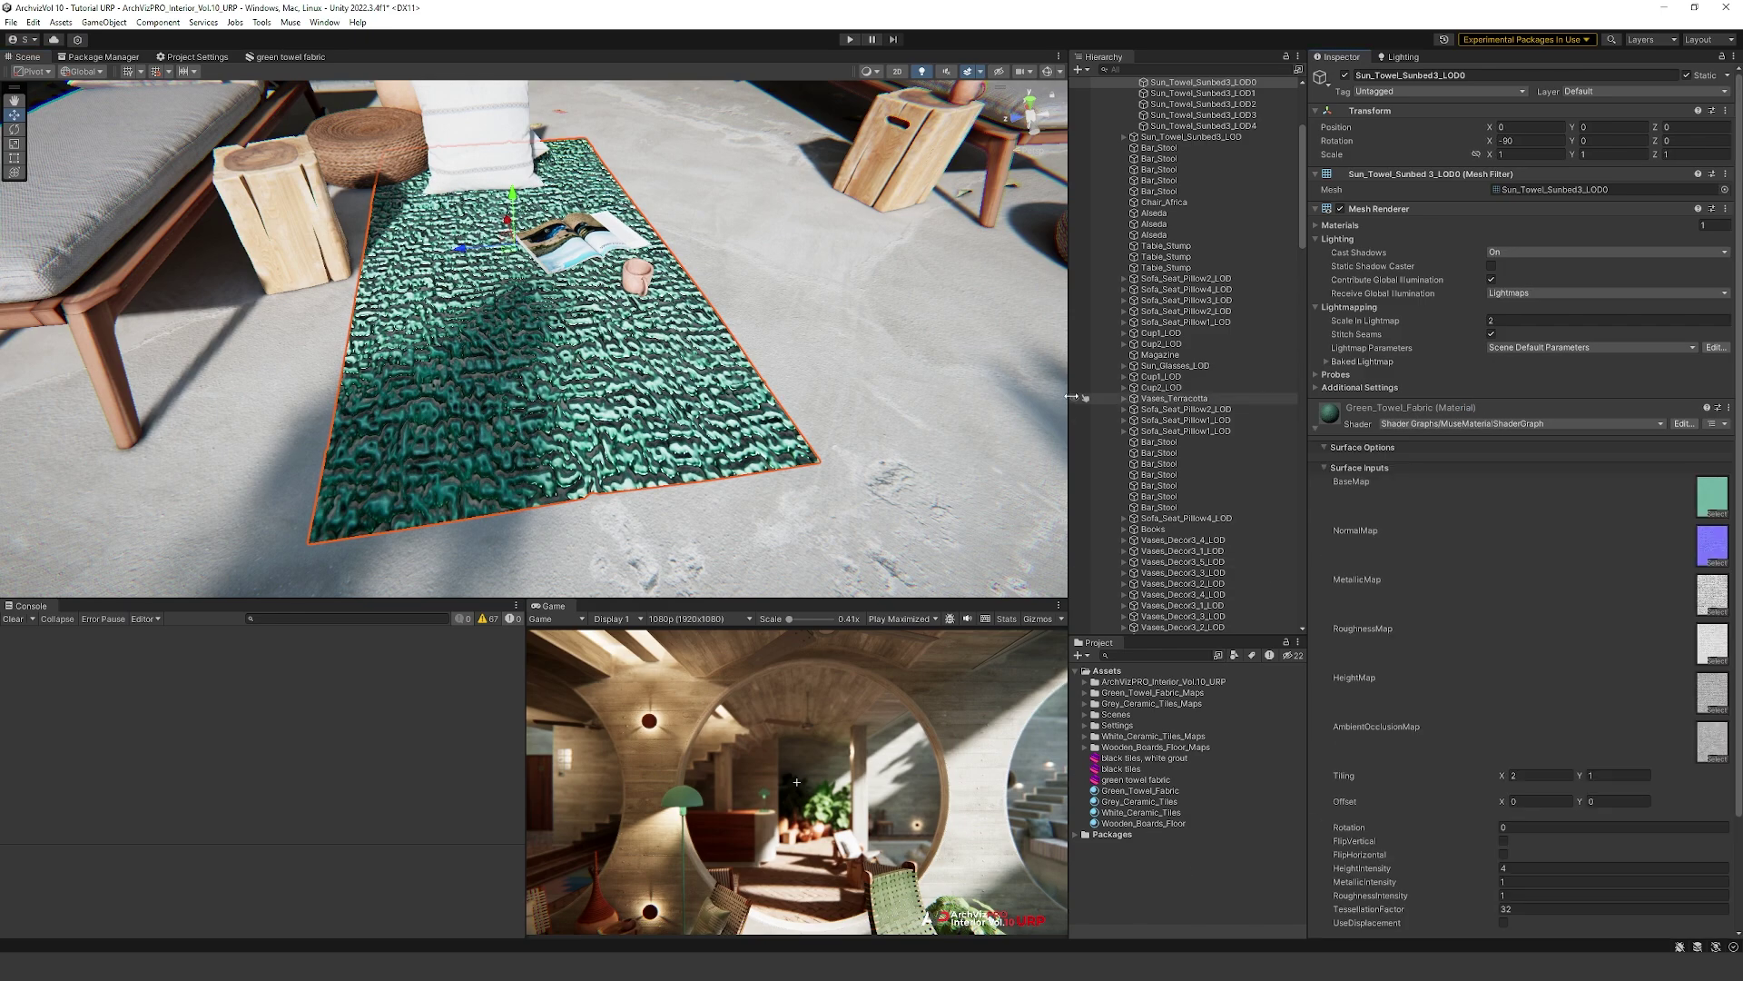
# - Lower the towel material's height intensity and set its tiling to 20 × 20
pyautogui.scroll(-3, 1471, 654)
pyautogui.click(1517, 738)
pyautogui.write('1')
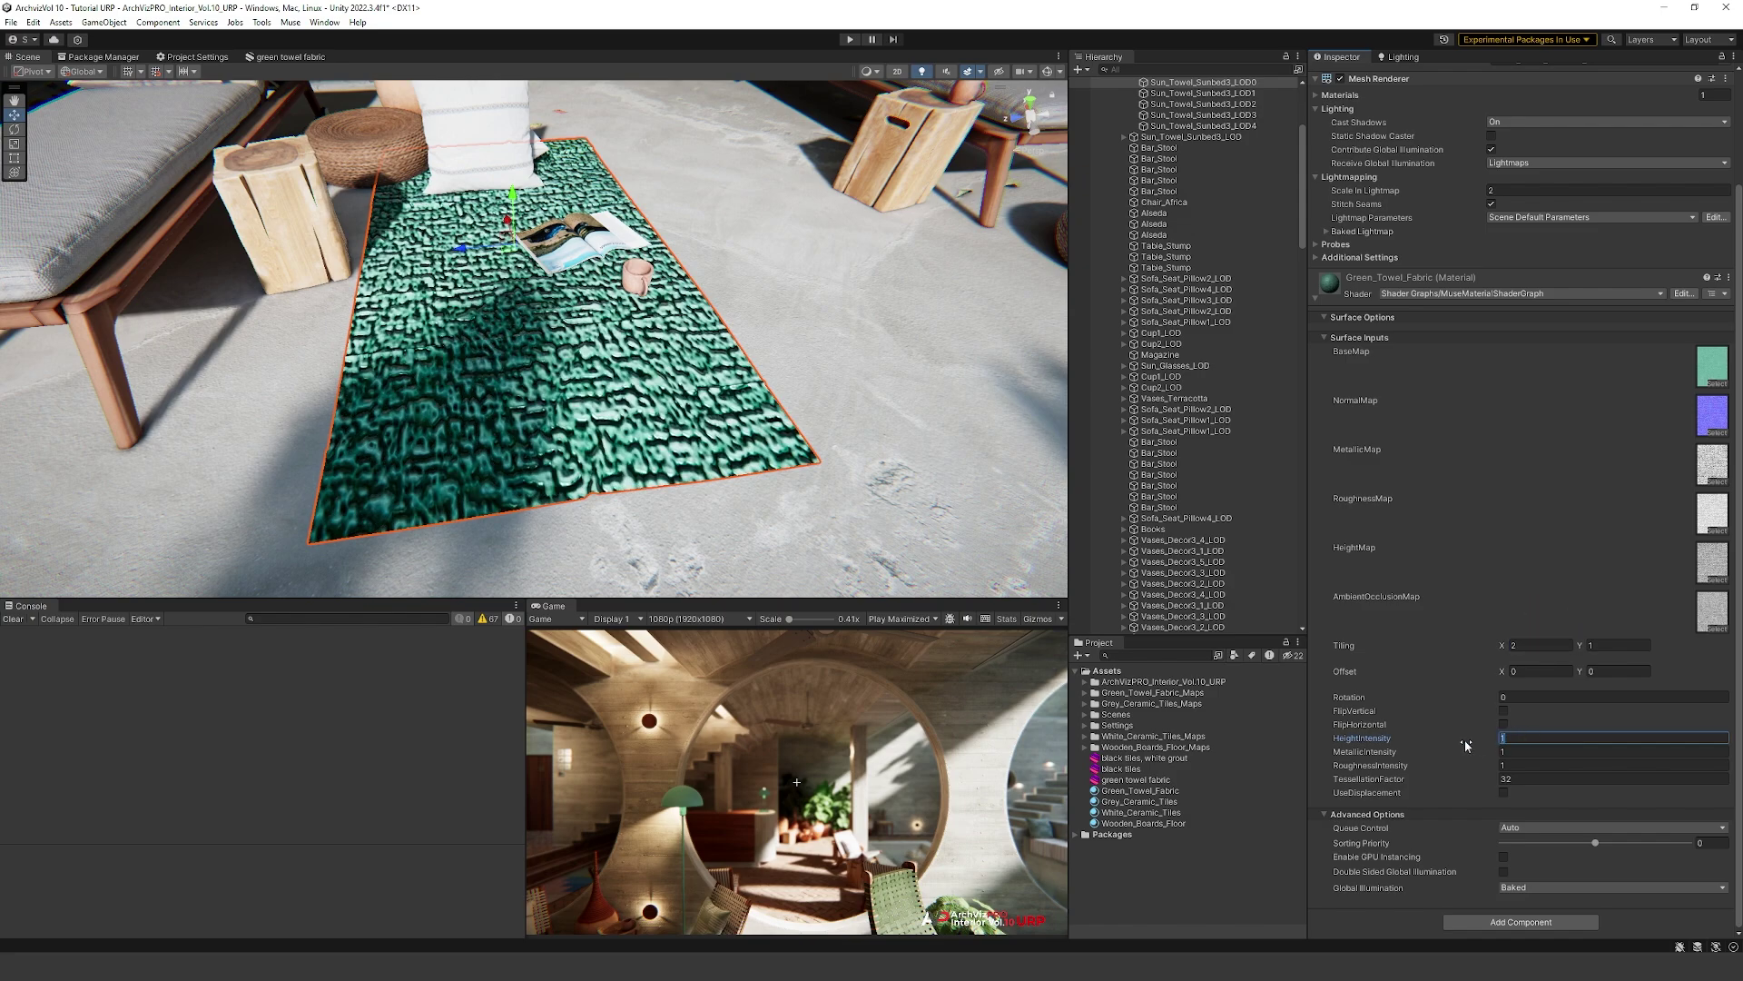
pyautogui.write('0.1')
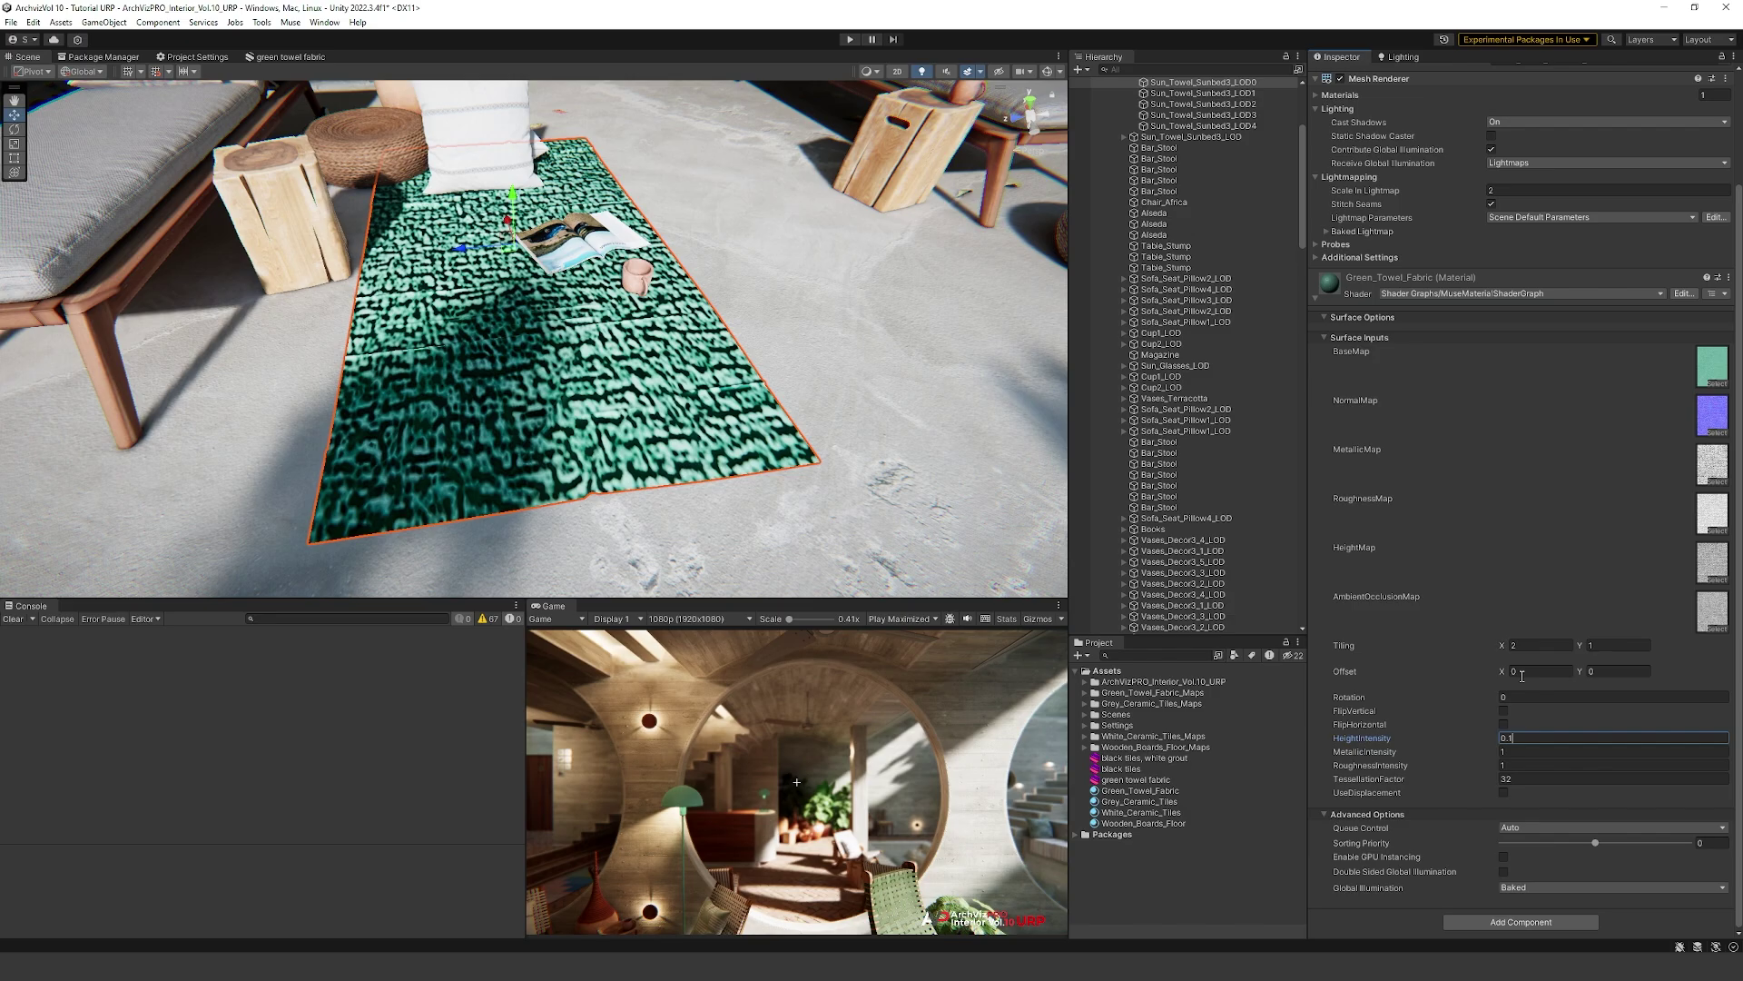
pyautogui.click(1534, 644)
pyautogui.write('0')
pyautogui.press('Tab')
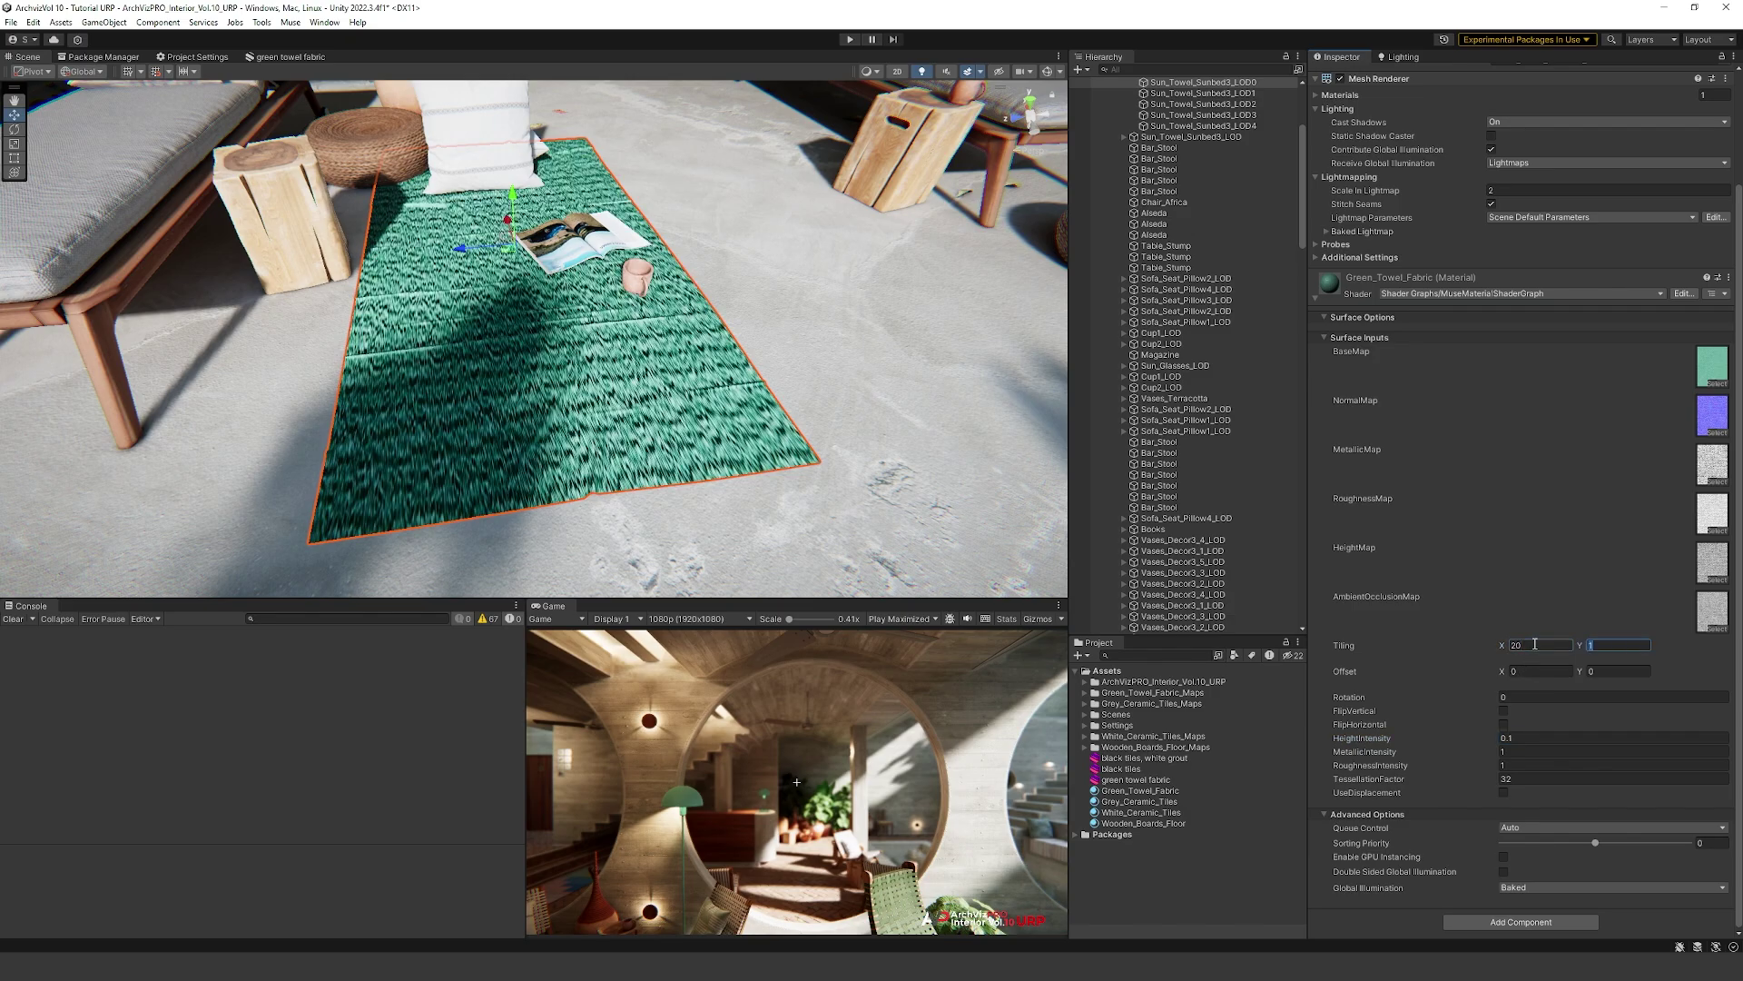
pyautogui.write('20')
# - Move the view to the bench and select the pillow on it
pyautogui.scroll(5, 563, 460)
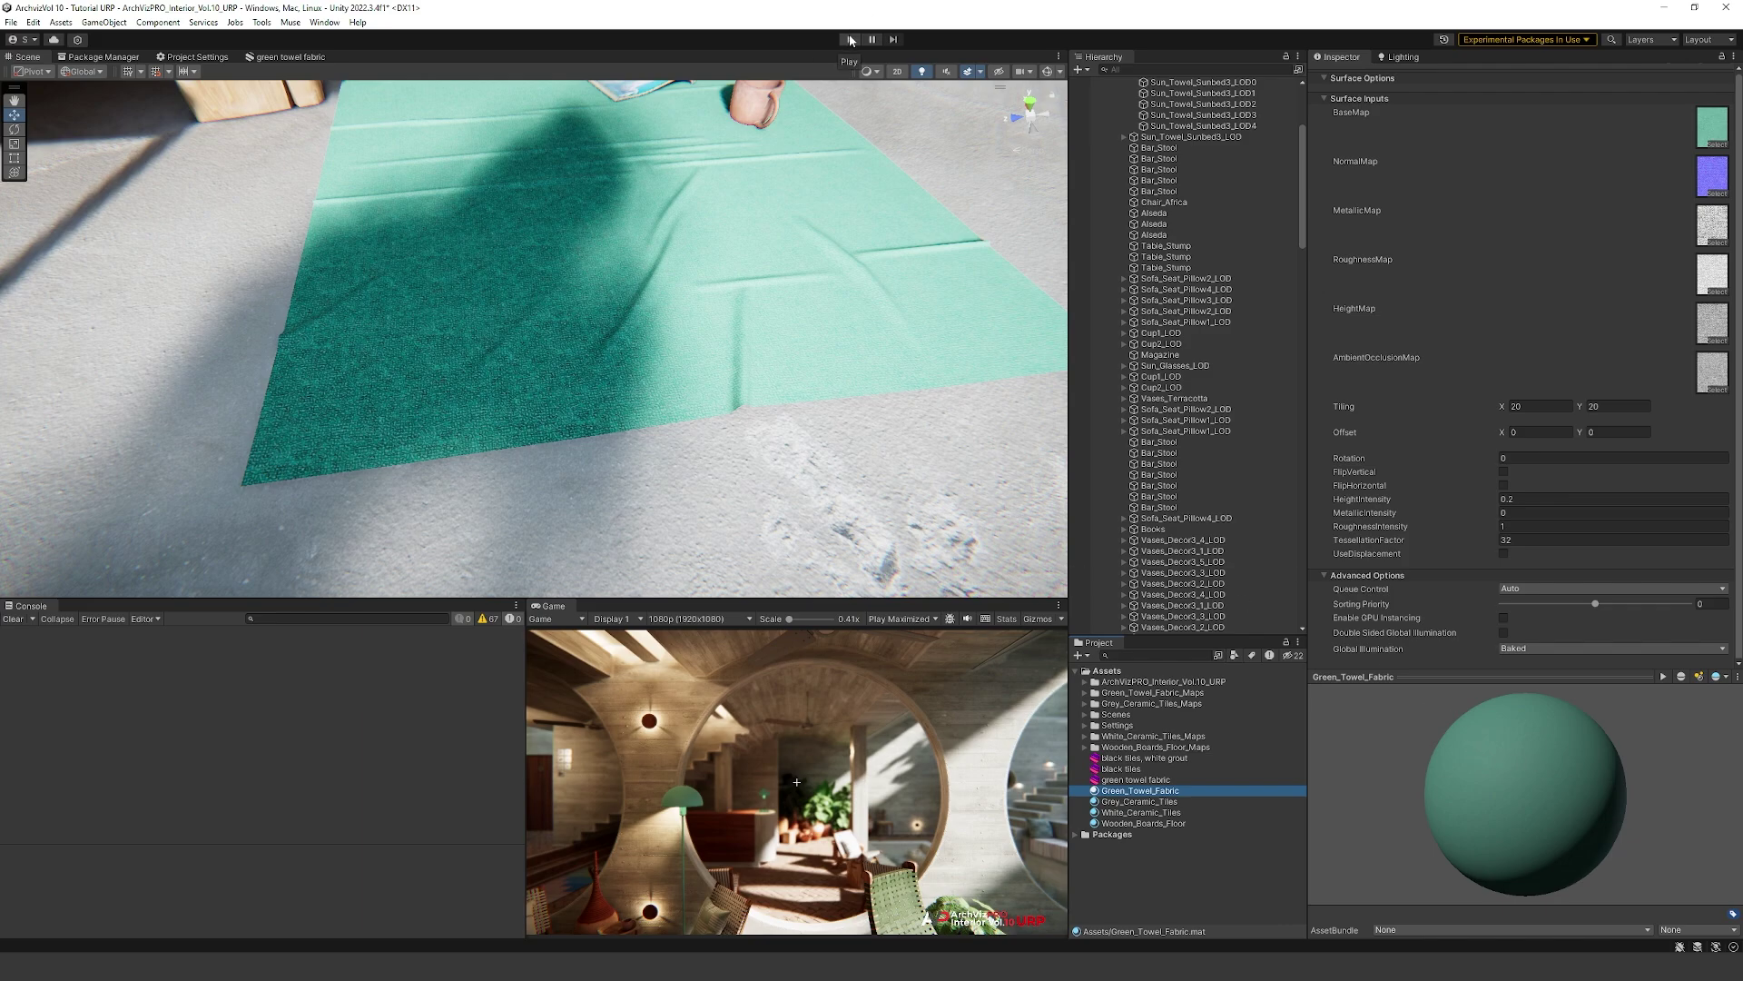
pyautogui.scroll(-3, 588, 247)
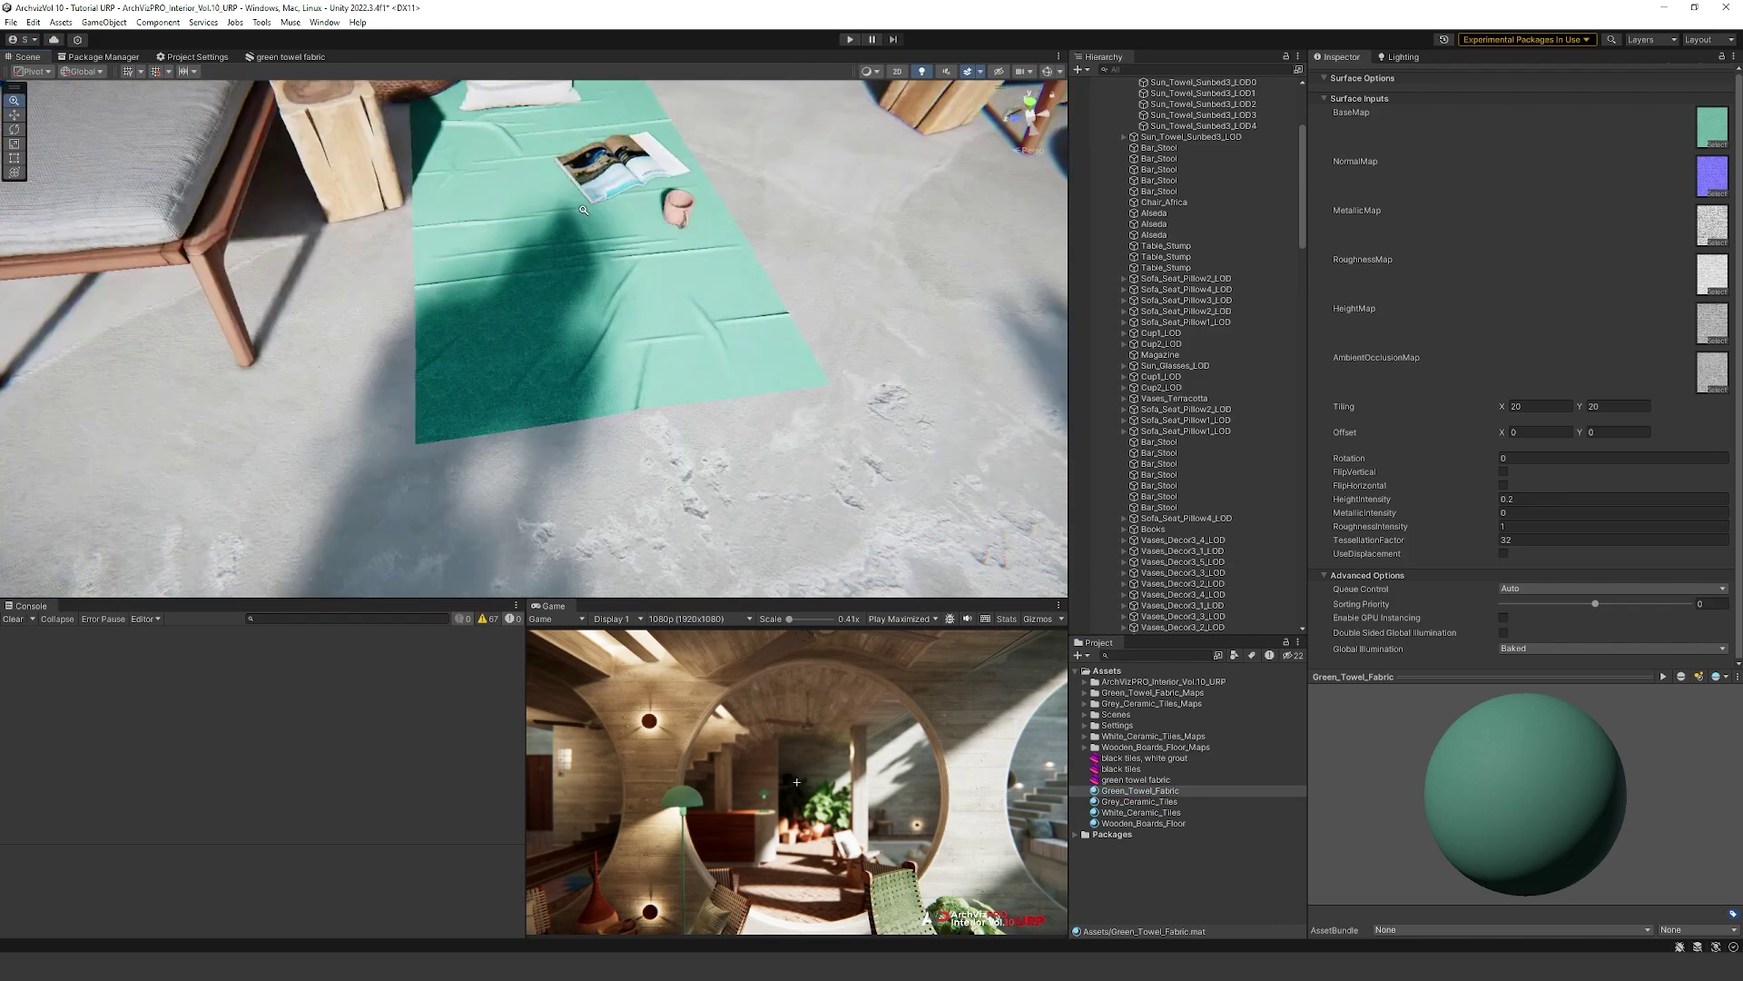
pyautogui.scroll(5, 589, 248)
pyautogui.scroll(-5, 589, 248)
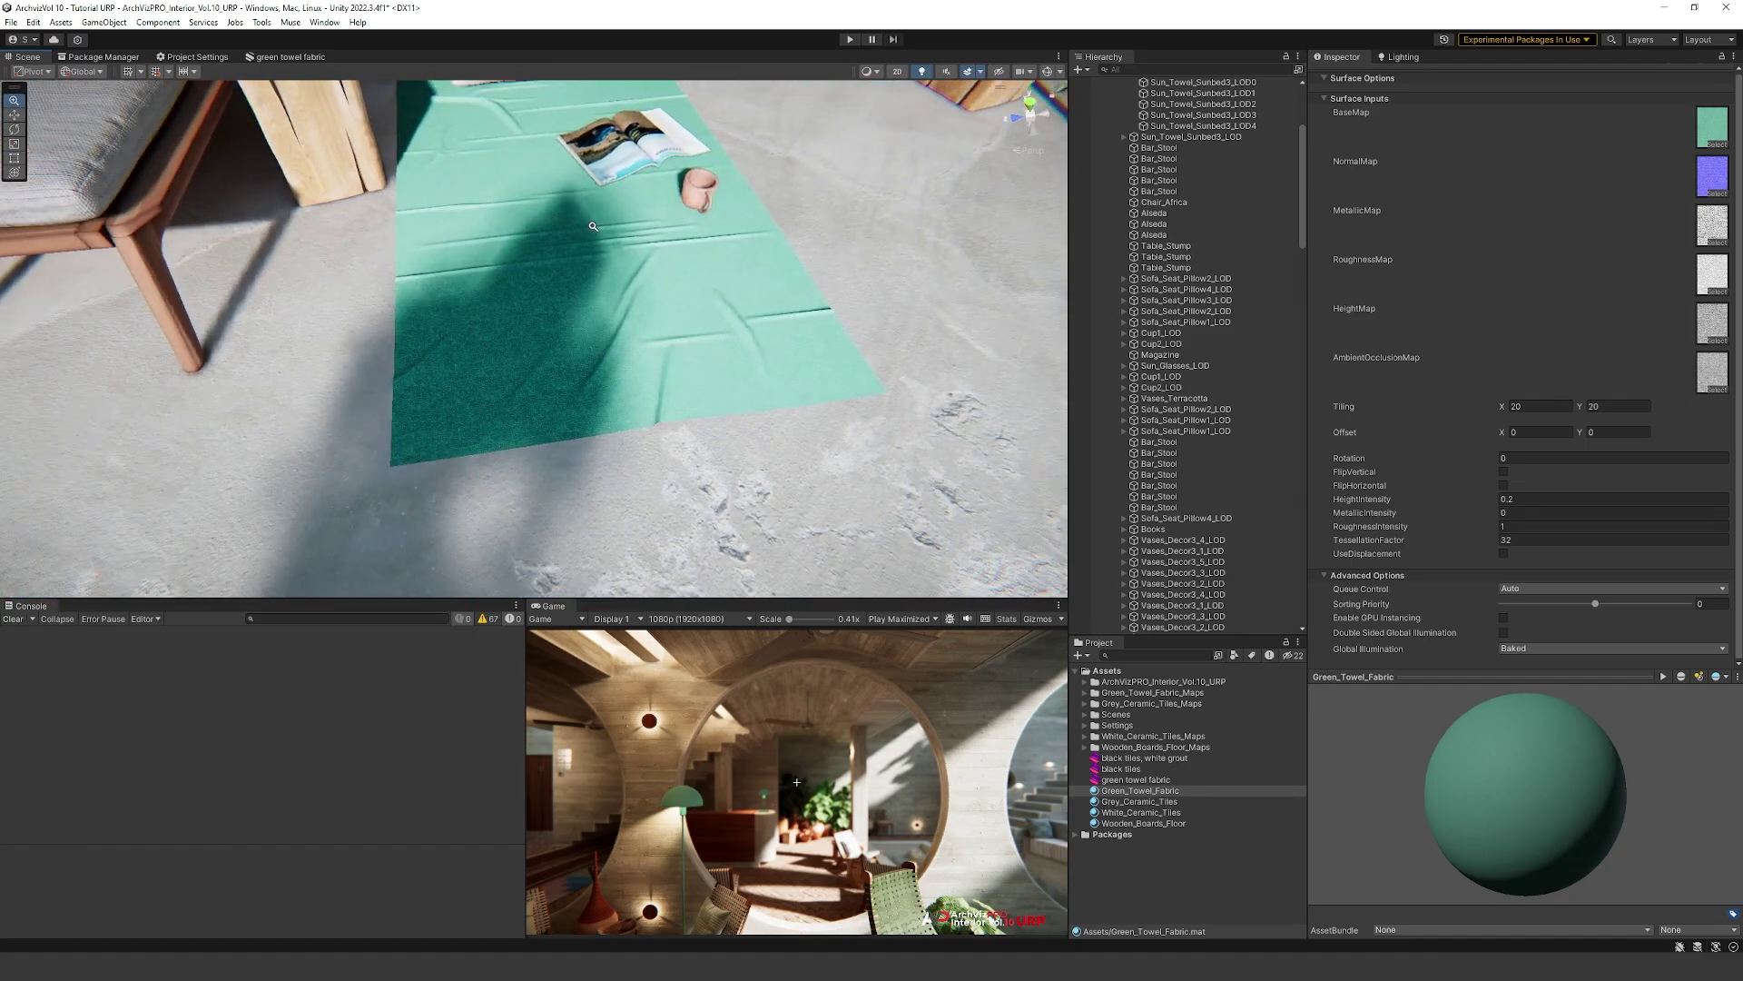
pyautogui.moveTo(519, 137); pyautogui.dragTo(794, 402, button='middle')
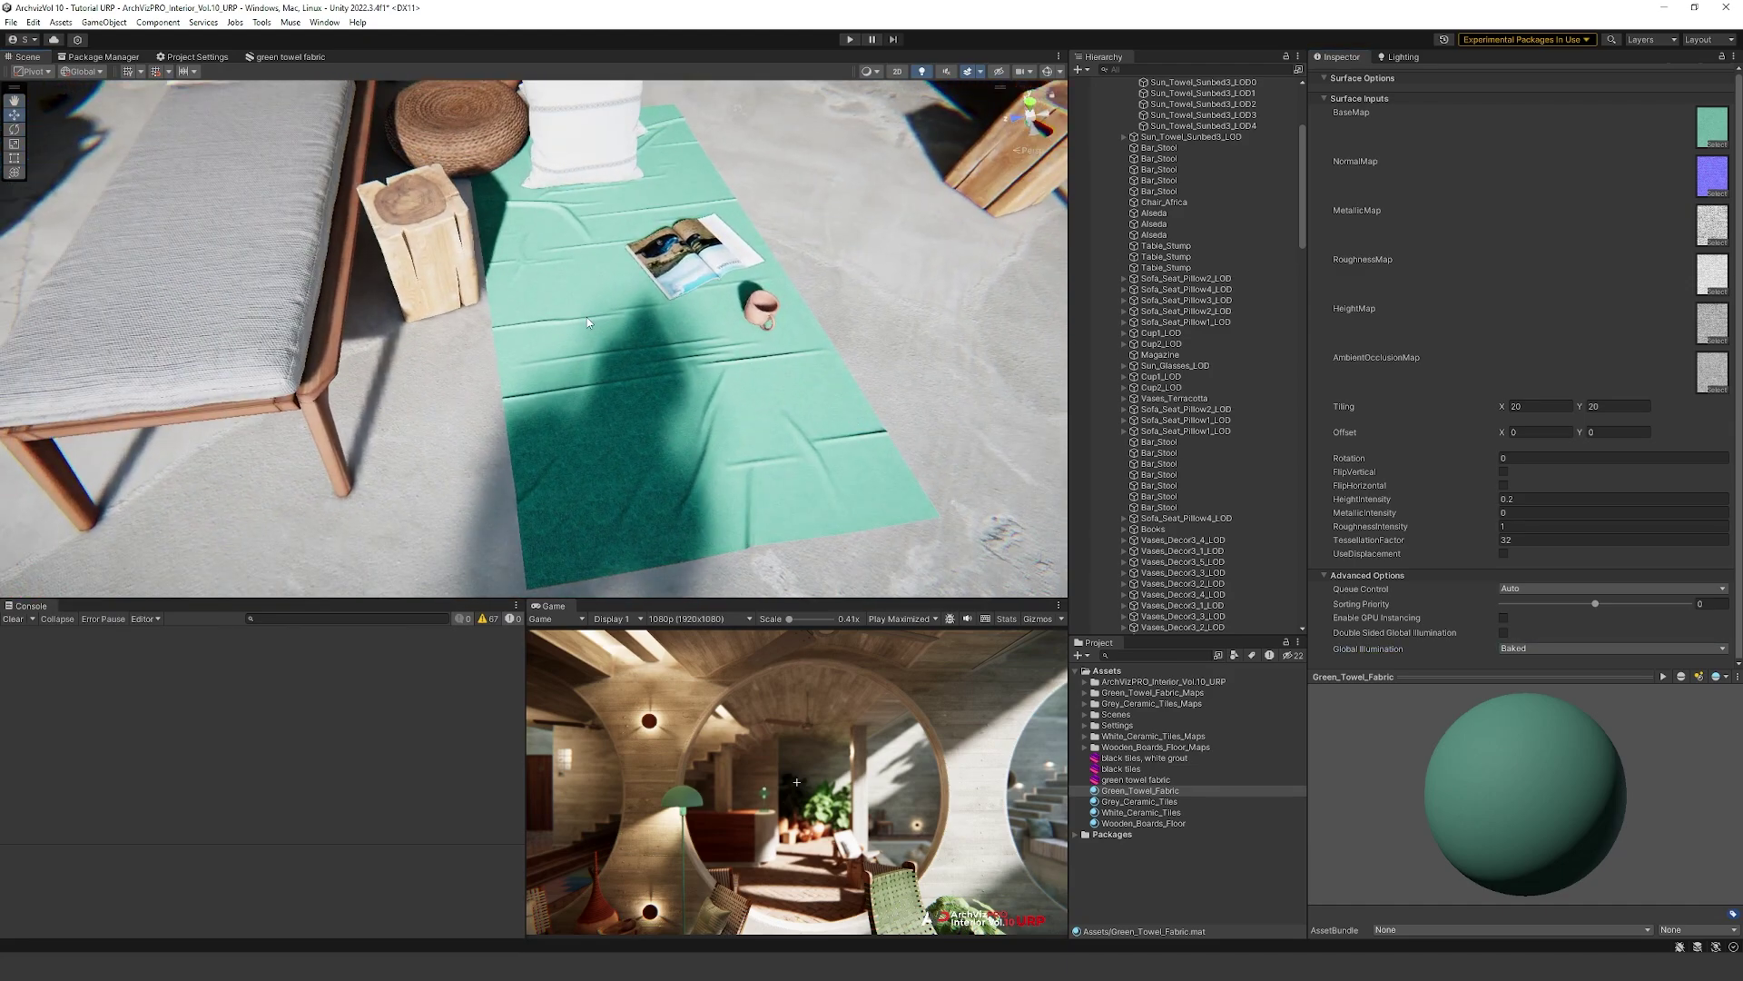
pyautogui.moveTo(587, 318); pyautogui.dragTo(602, 285, button='right')
pyautogui.click(602, 285)
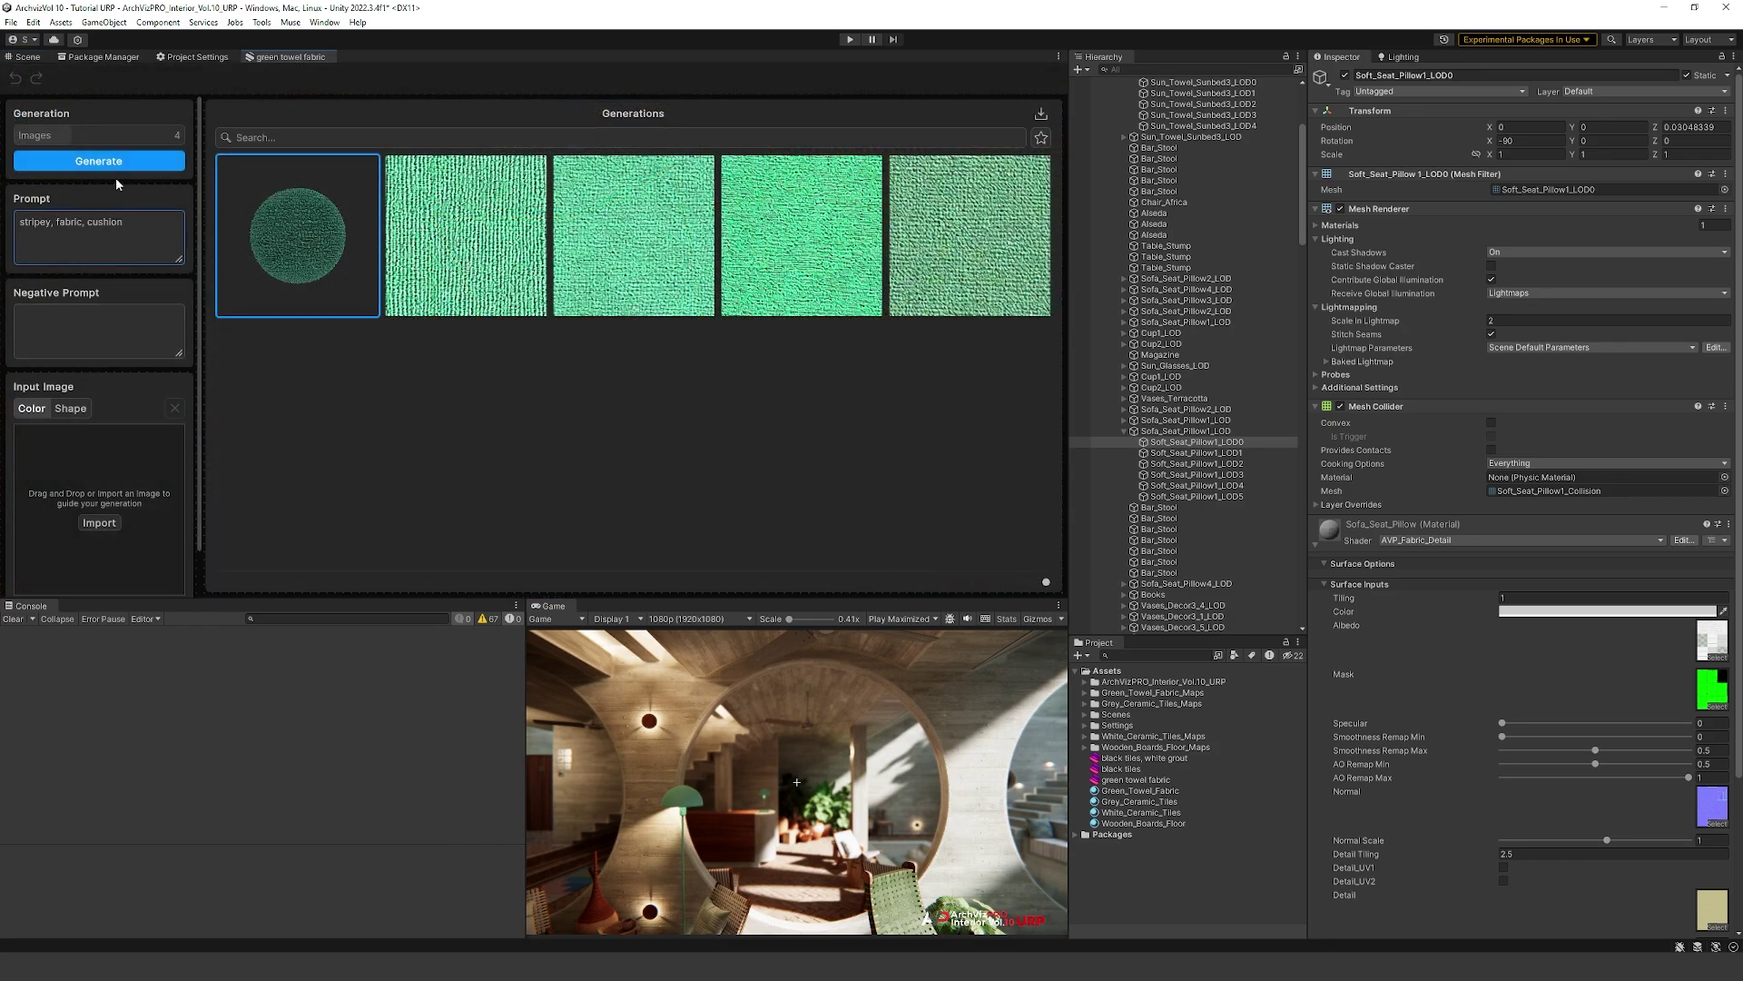
# - Generate striped cushion textures, regenerate with 'minimal,' added to the prompt, and upscale the chosen result
pyautogui.click(116, 164)
pyautogui.click(20, 221)
pyautogui.write('minimal,')
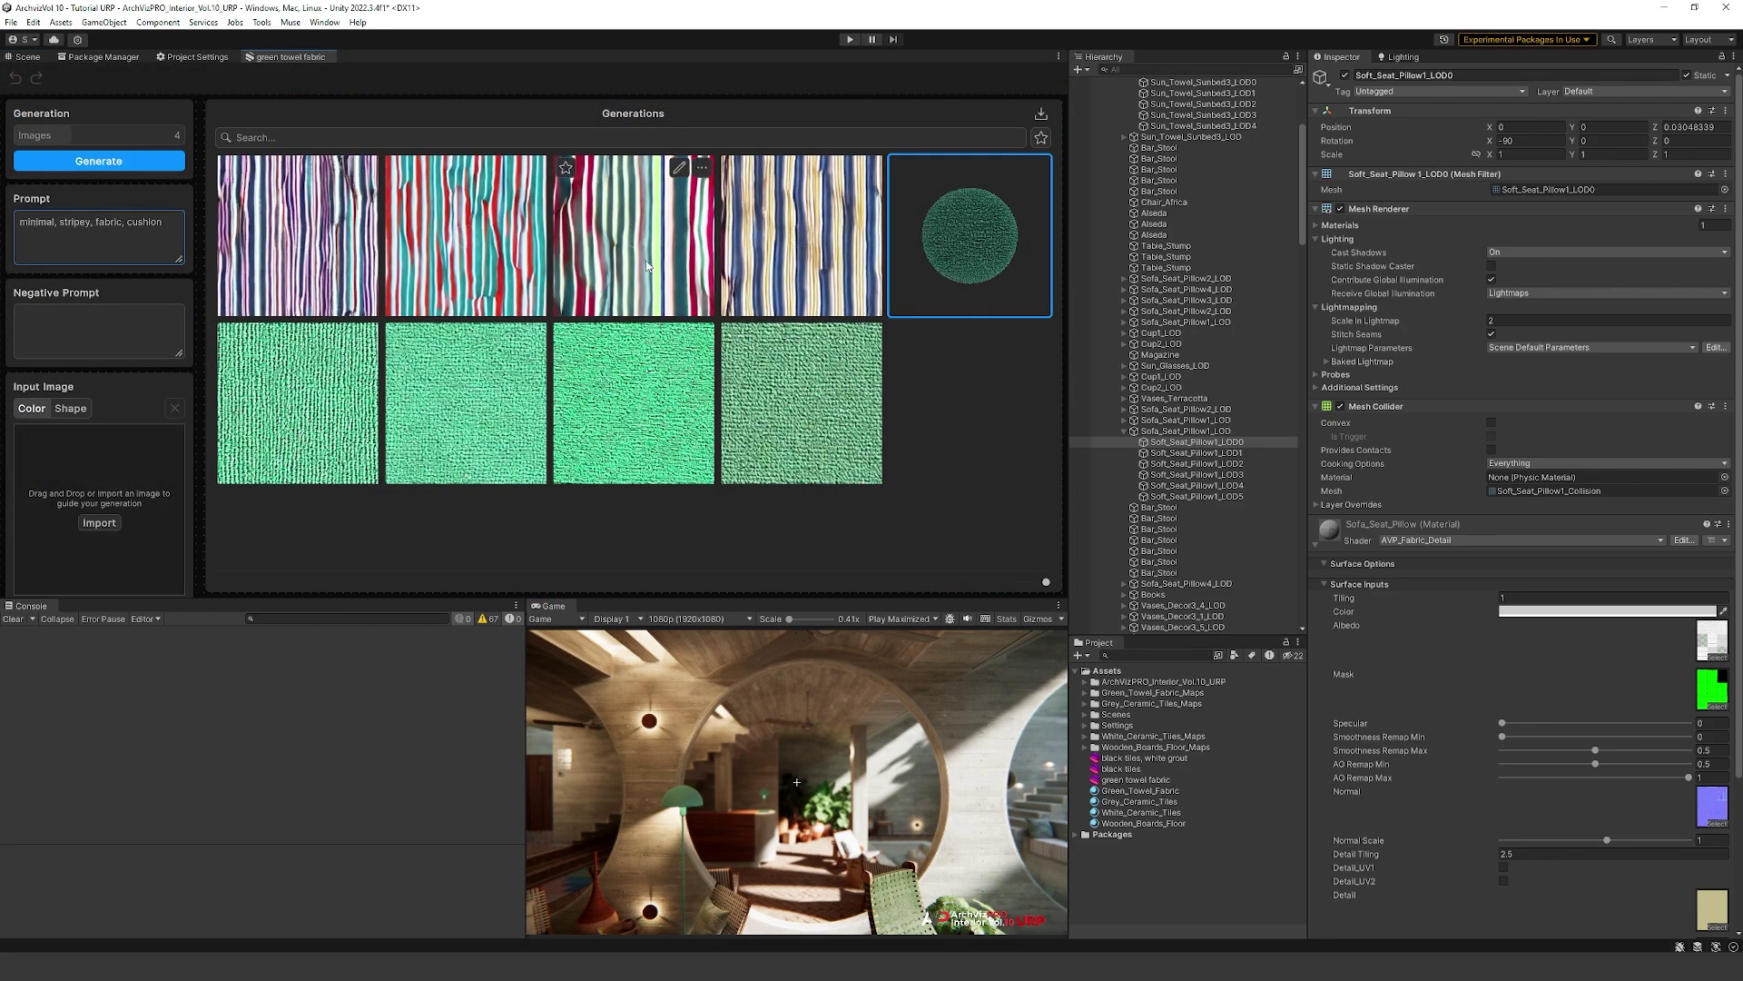
pyautogui.click(98, 160)
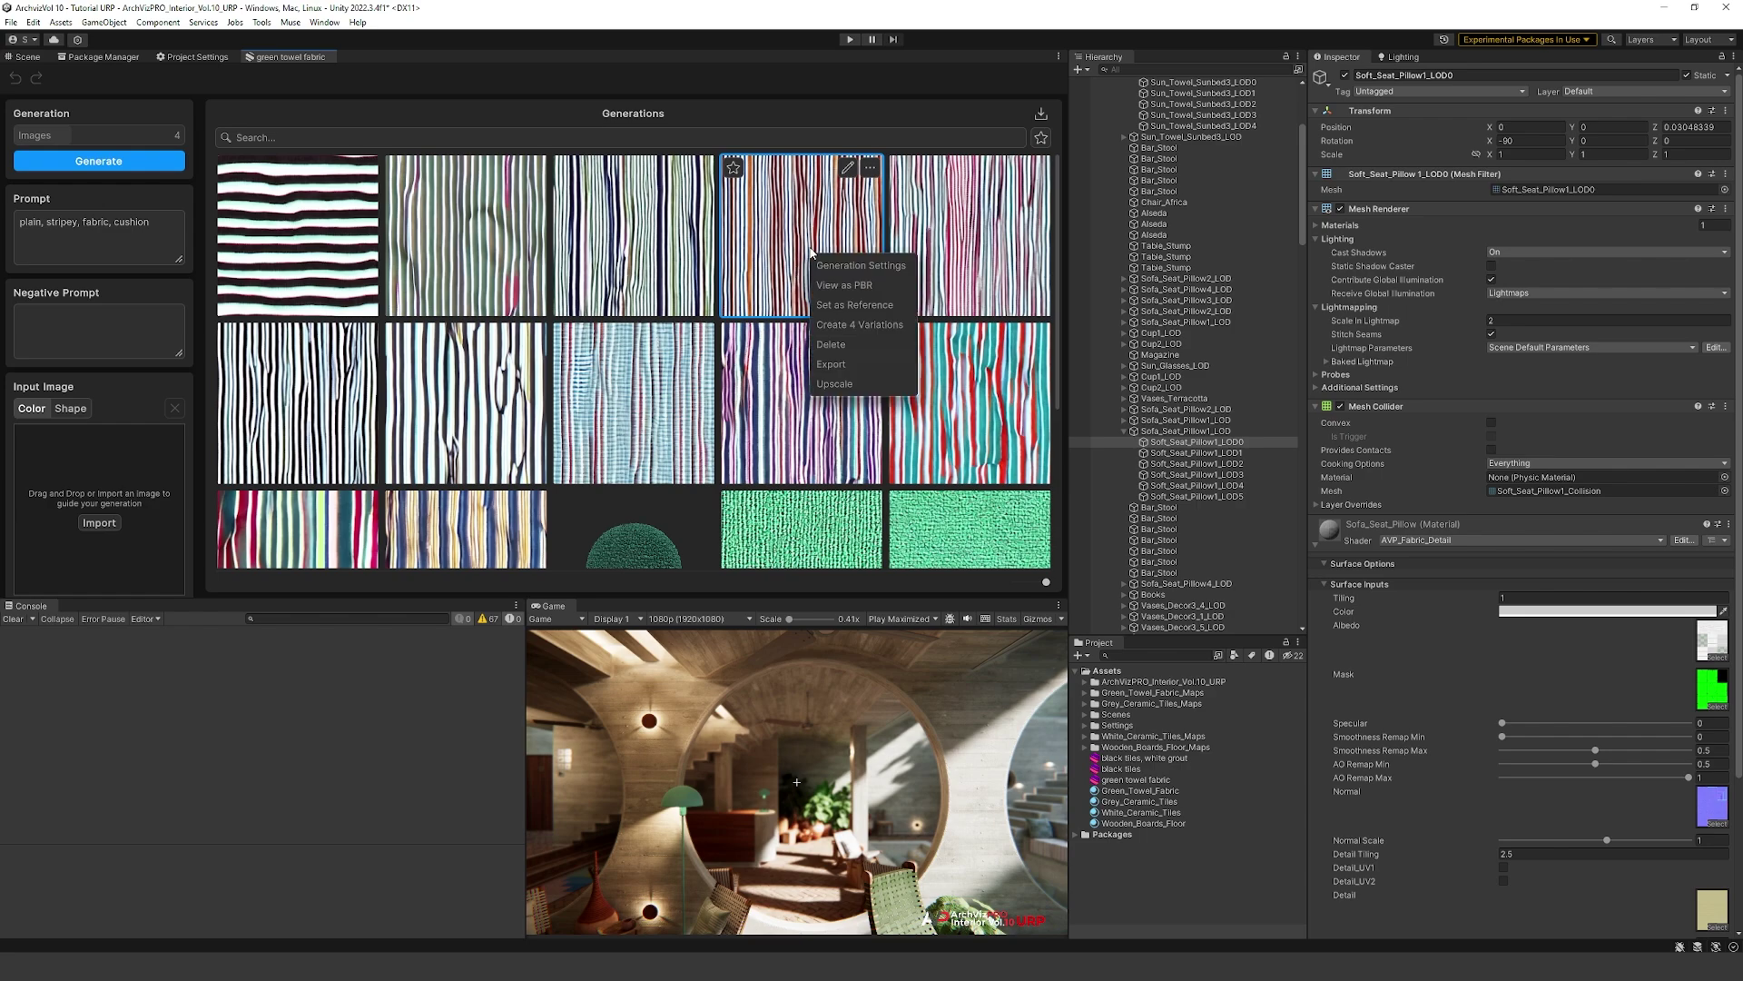
pyautogui.click(834, 384)
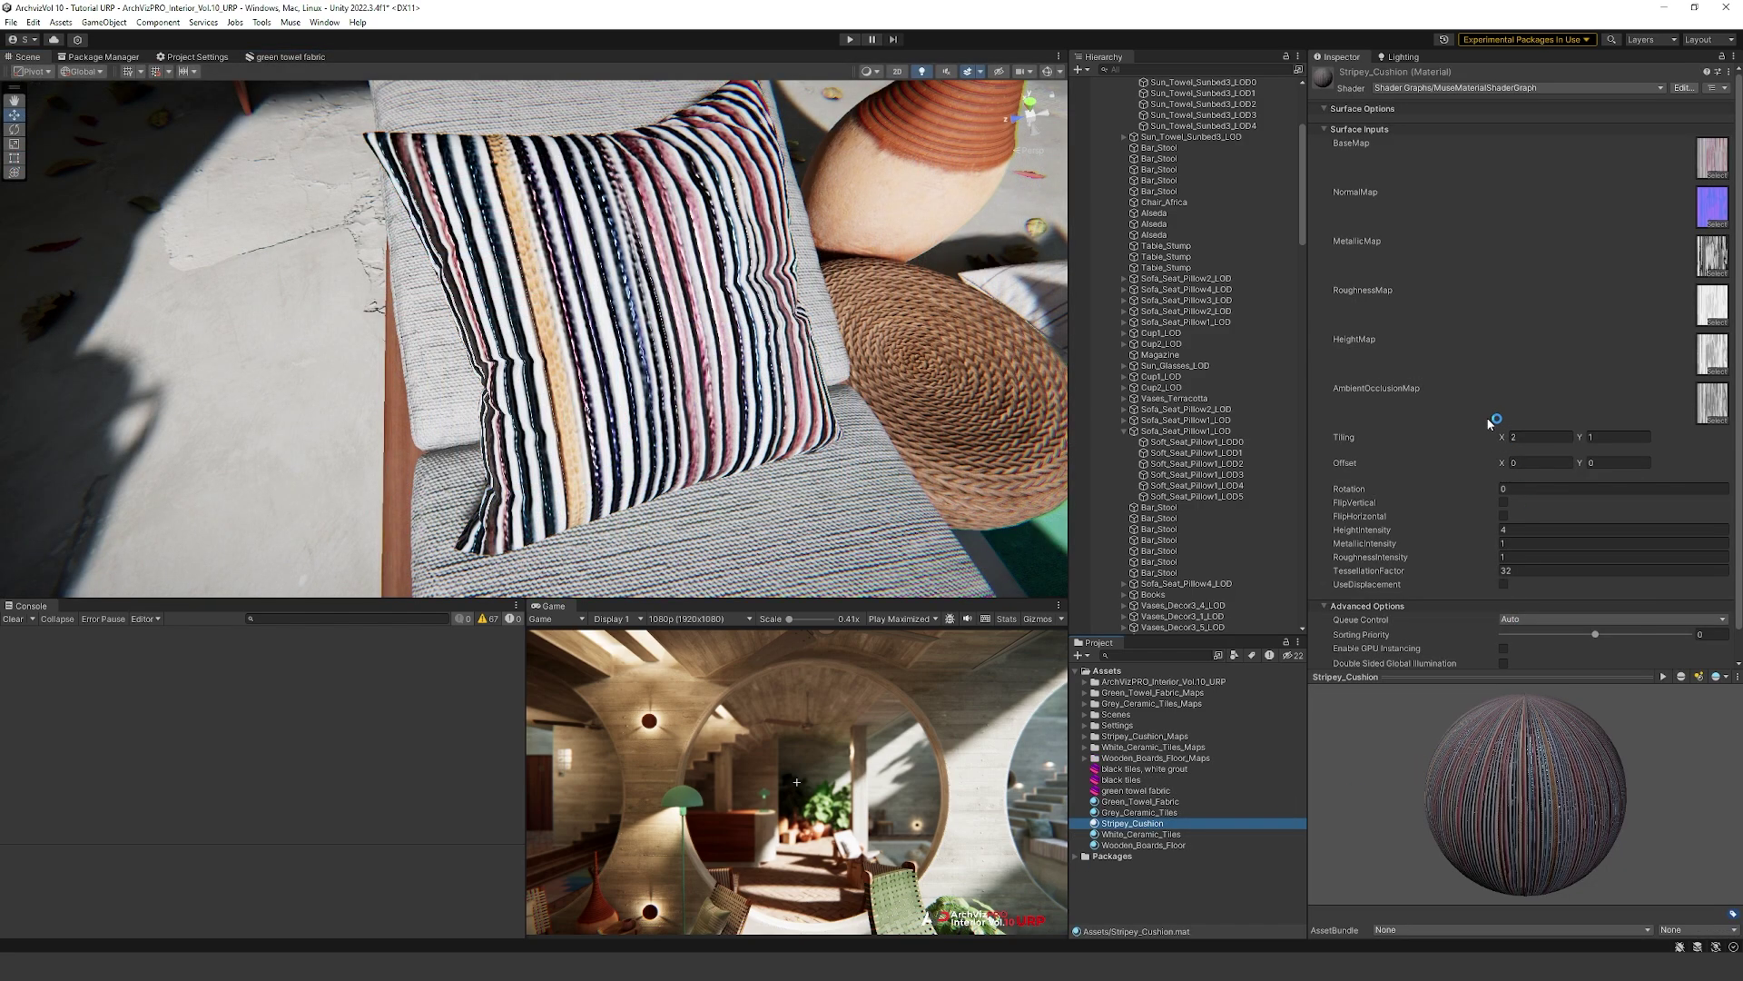
# - Set Stripey_Cushion to 4×4 tiling, 90 rotation and HeightIntensity 0 so the stripes run horizontally
pyautogui.scroll(-1, 1442, 406)
pyautogui.click(1537, 406)
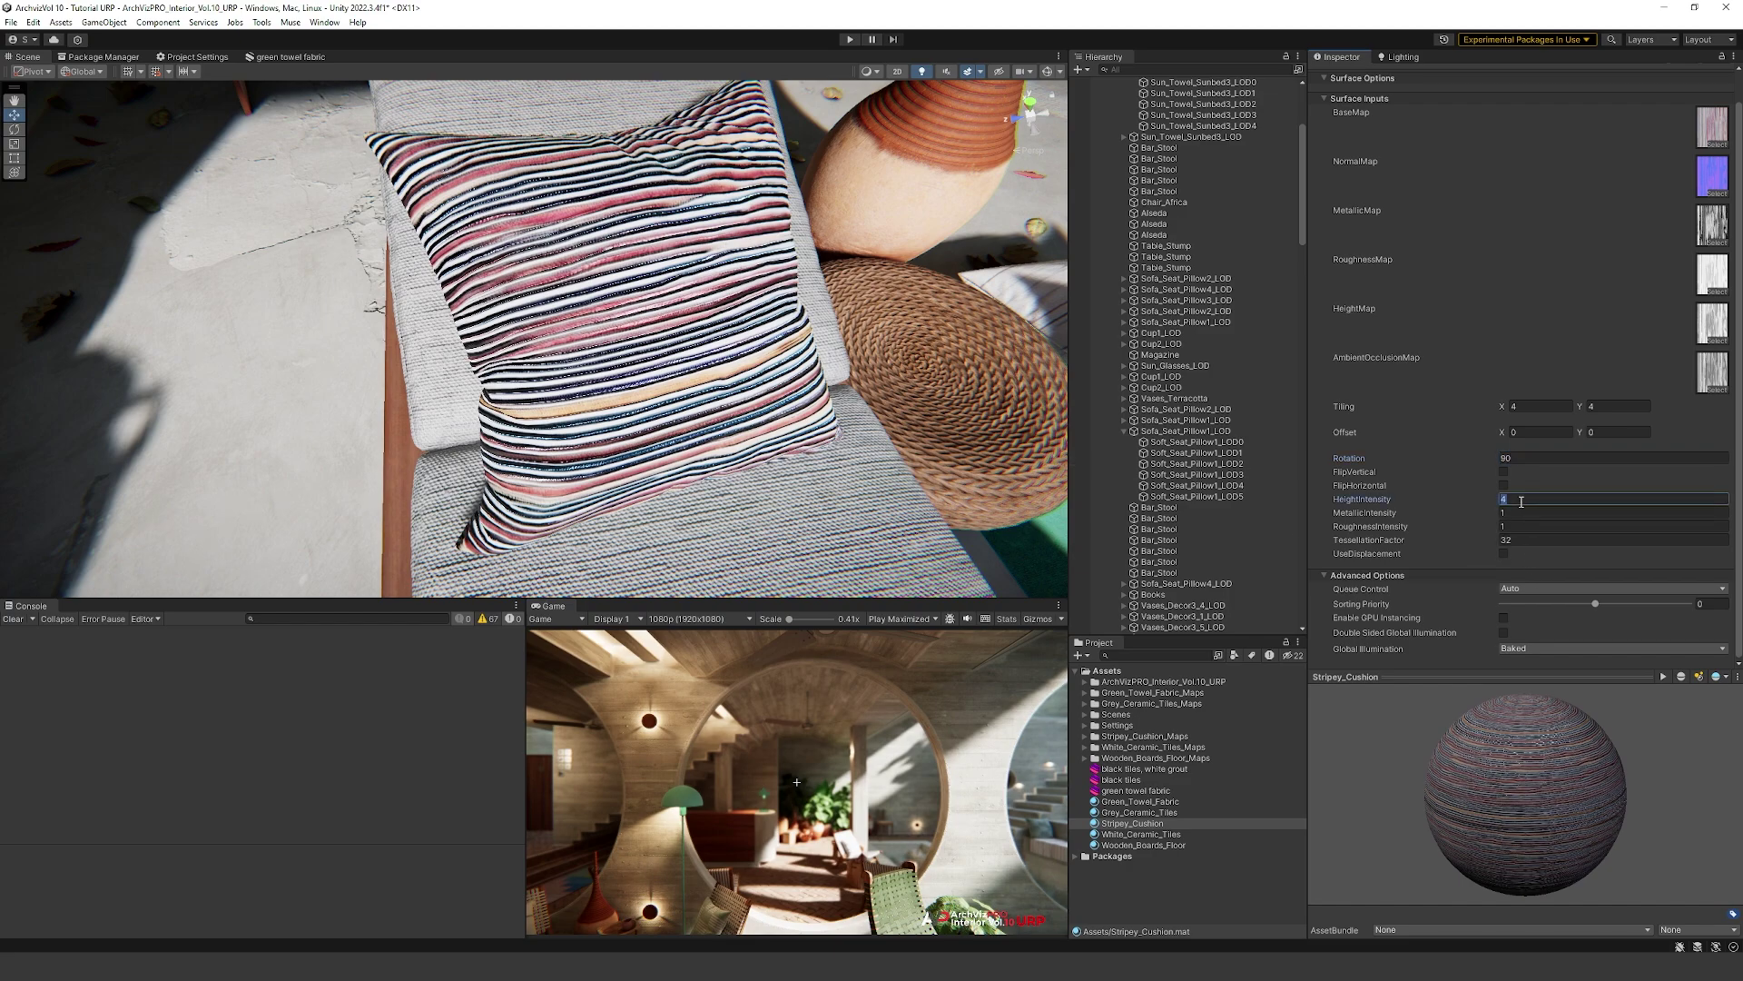
pyautogui.write('0')
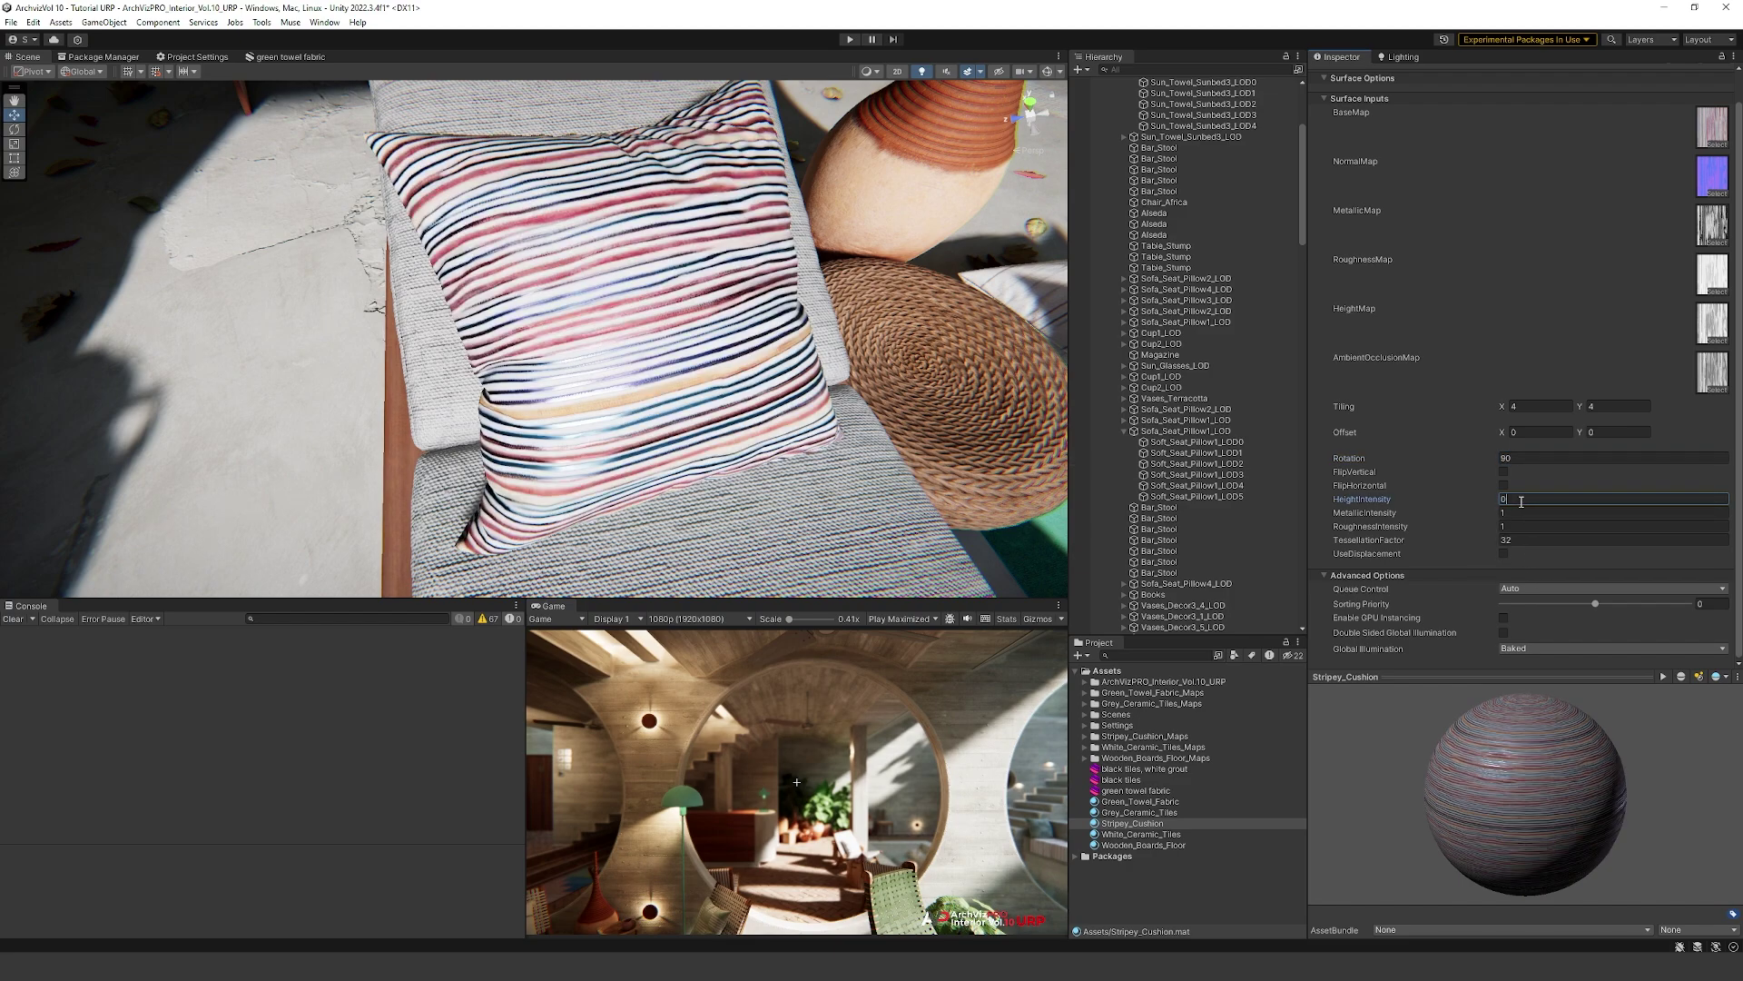